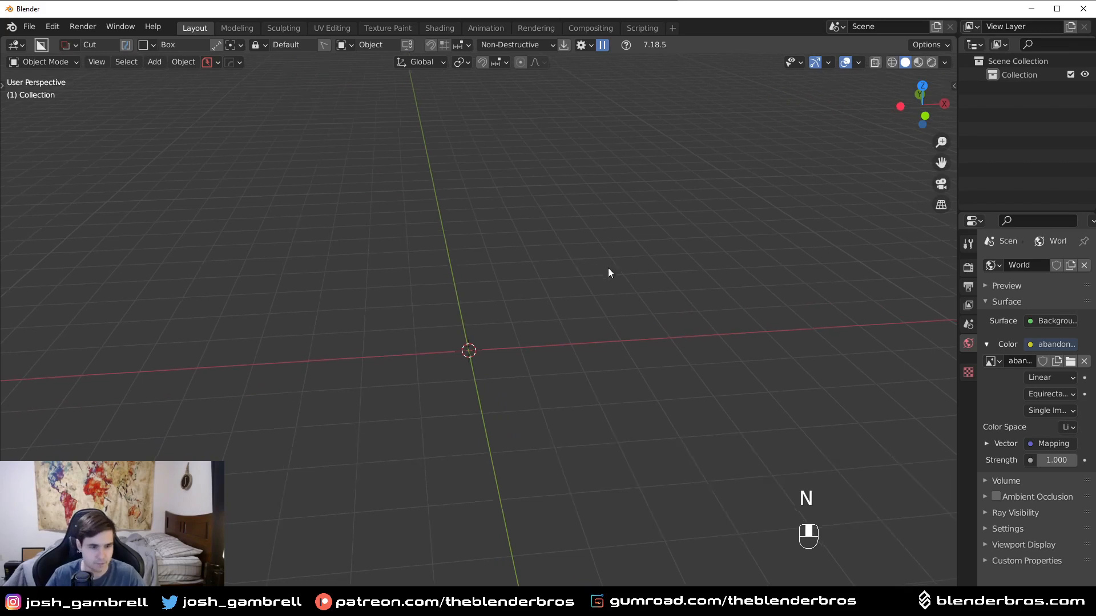
Add a plane at the origin and narrow it along the Y axis to about 0.74 scale
key(shift+a)
mouse_move(608, 268)
click(672, 281)
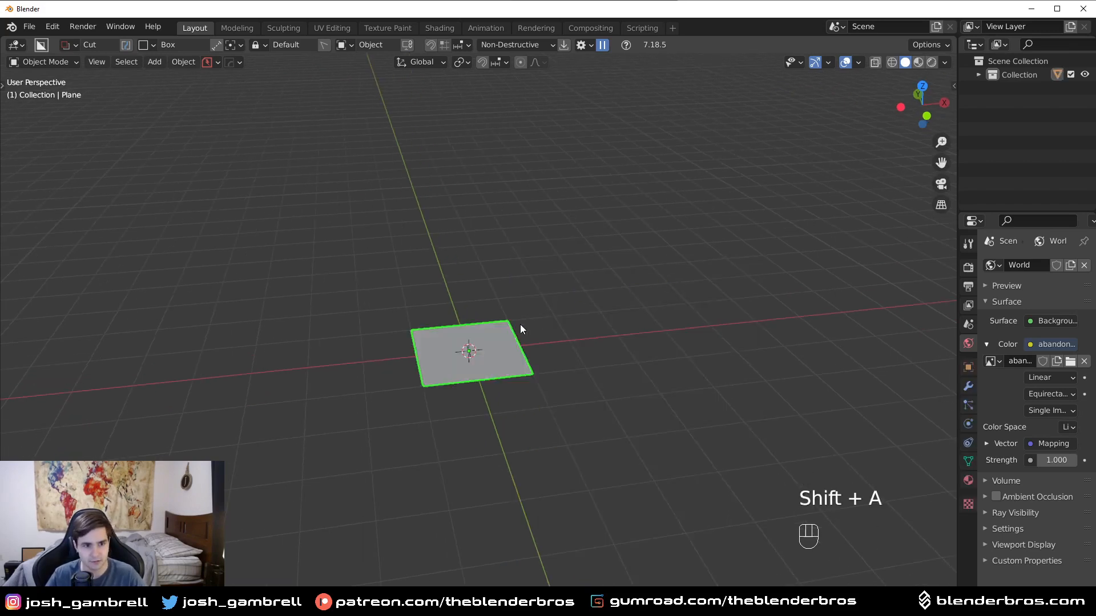
middle_drag(519, 325, 671, 380)
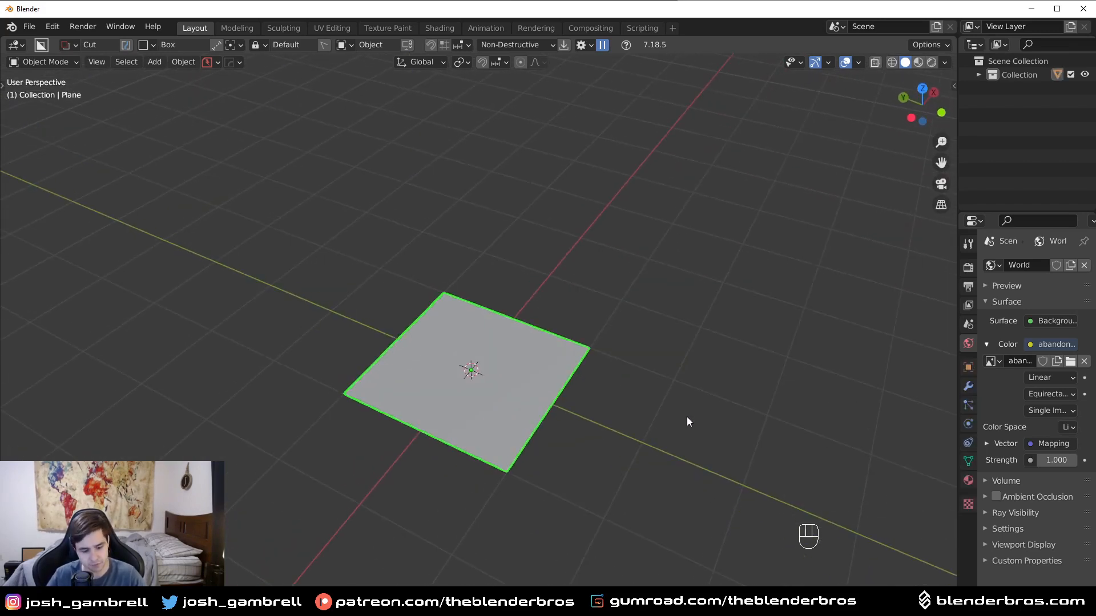
key(KP_1)
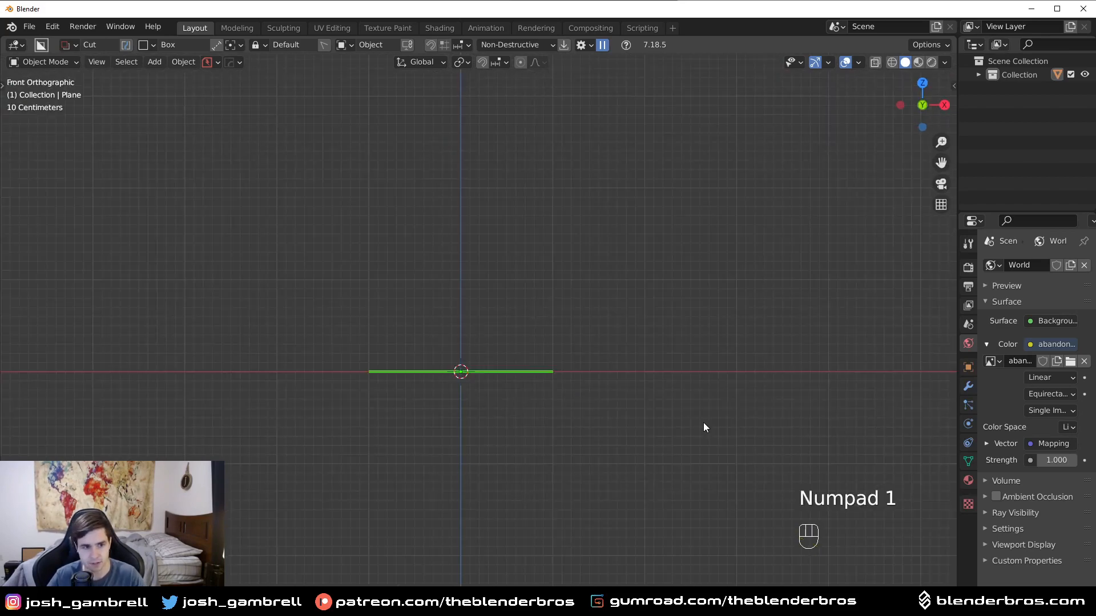
middle_drag(704, 428, 740, 419)
key(s)
key(y)
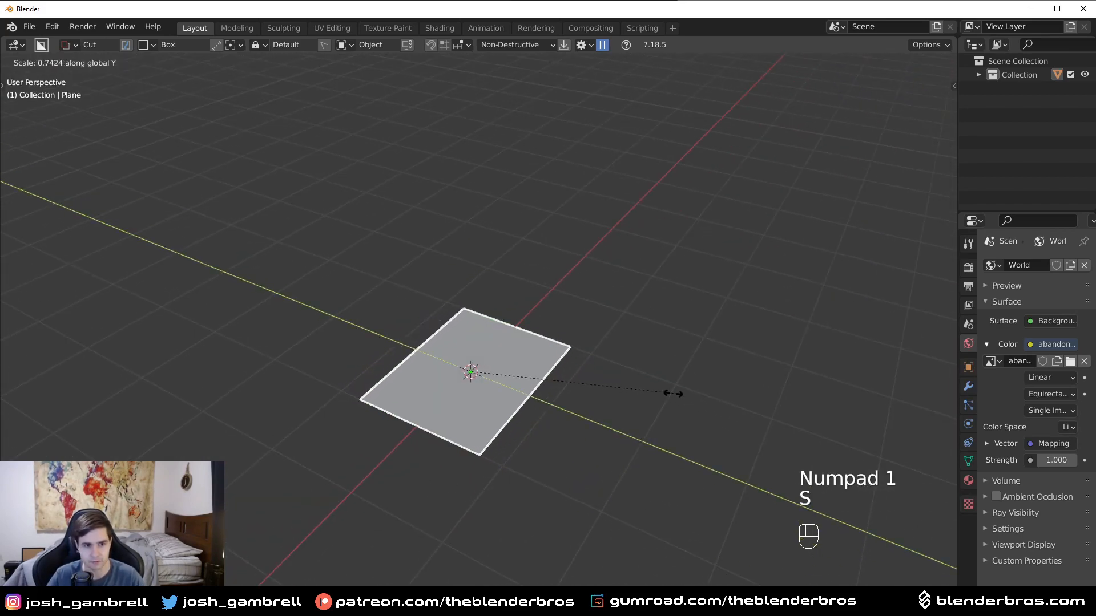
click(673, 394)
Examine the plane in the front and right orthographic views and end in the front view
middle_drag(673, 393, 559, 383)
key(KP_3)
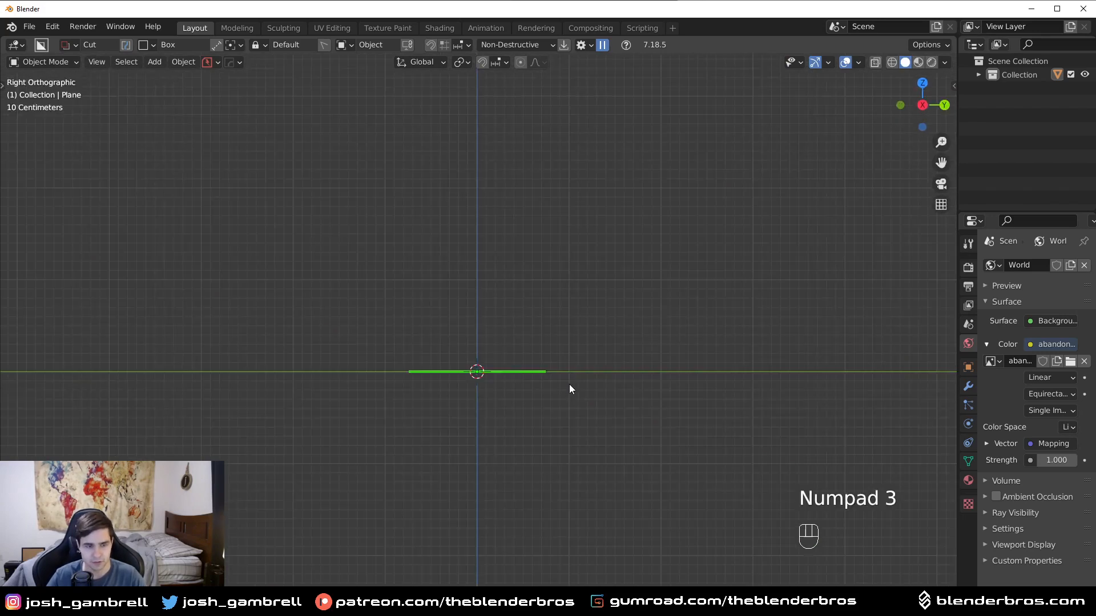
key(KP_1)
middle_drag(569, 385, 608, 420)
key(KP_1)
key(KP_3)
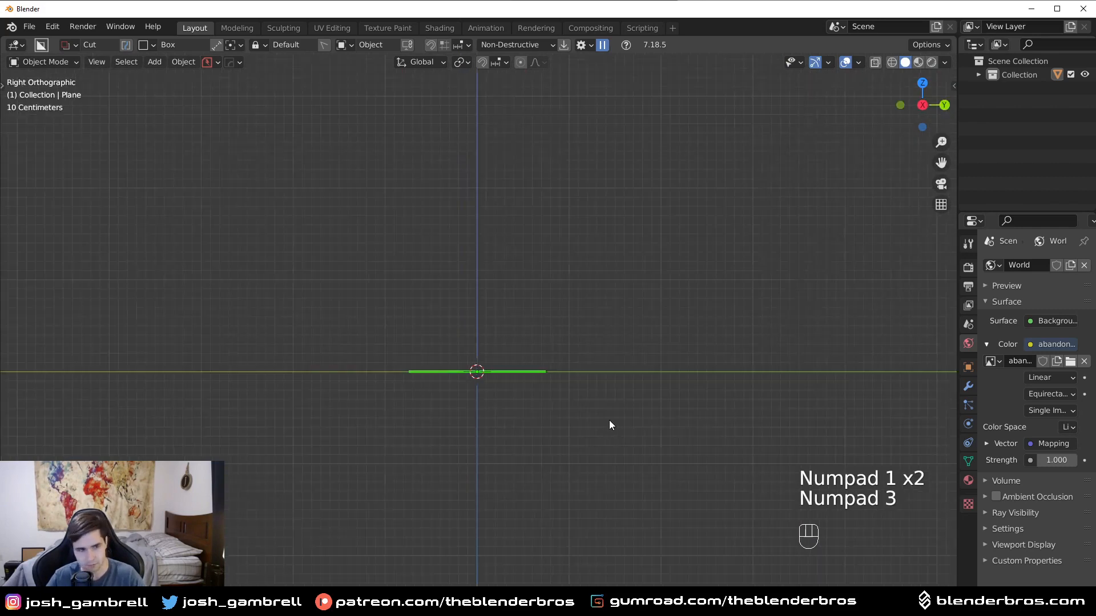
key(KP_1)
middle_drag(577, 310, 566, 344)
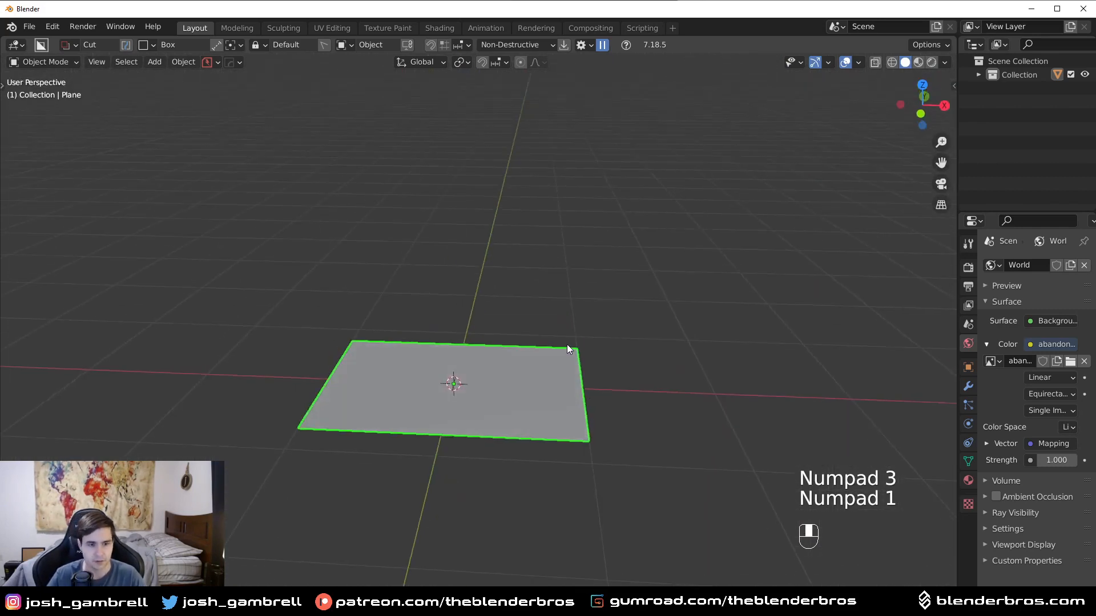
key(KP_1)
key(r)
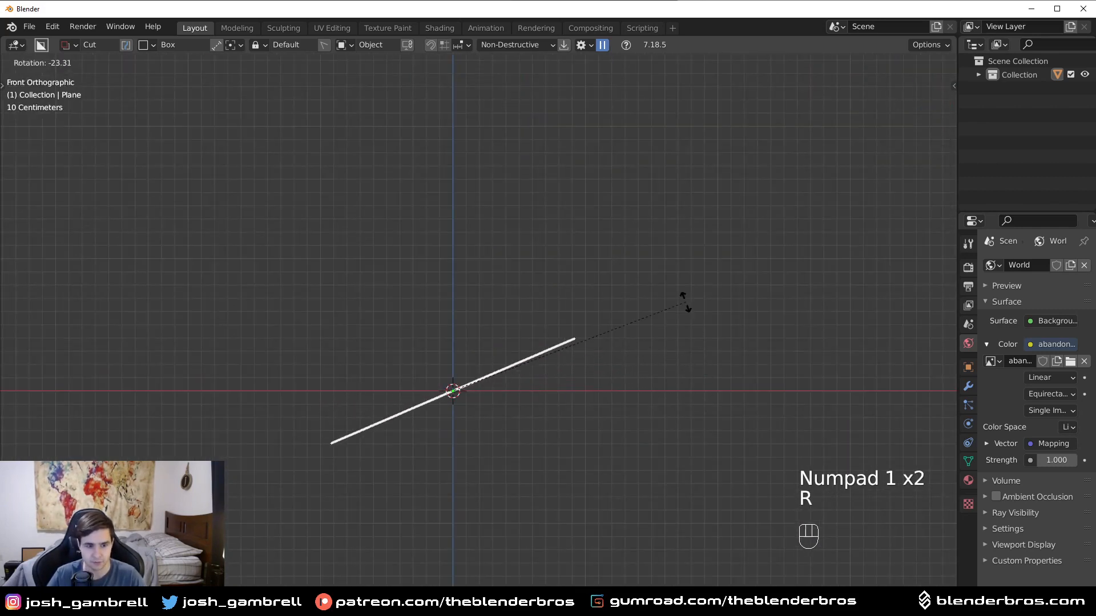
text(45)
right_click(686, 302)
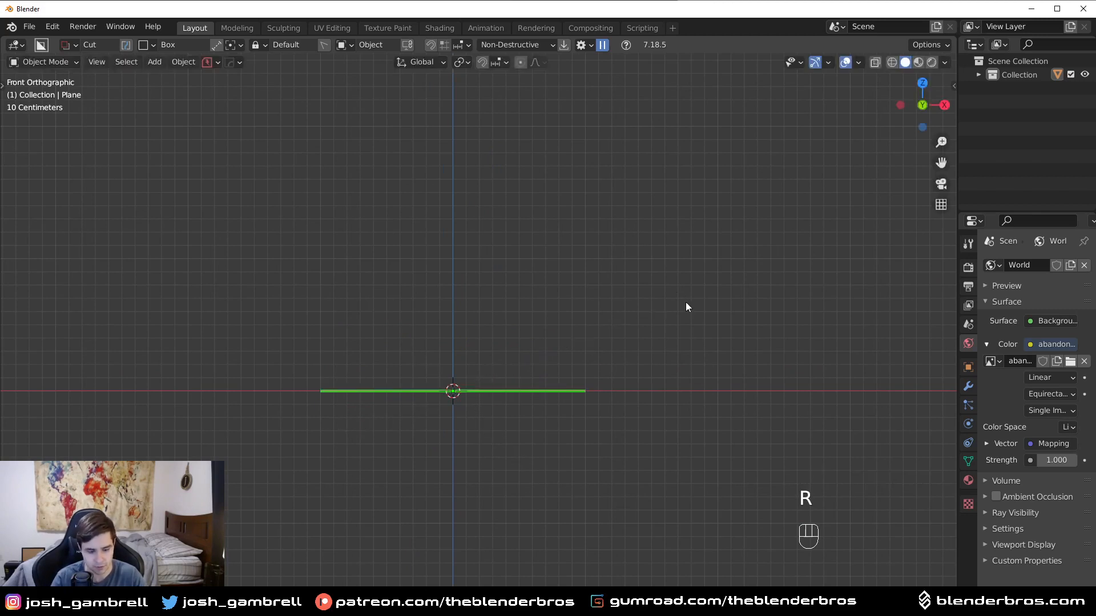
Rotate the plane by -45° in the front view and raise it 0.7 m along the Z axis
text(r-45)
click(686, 302)
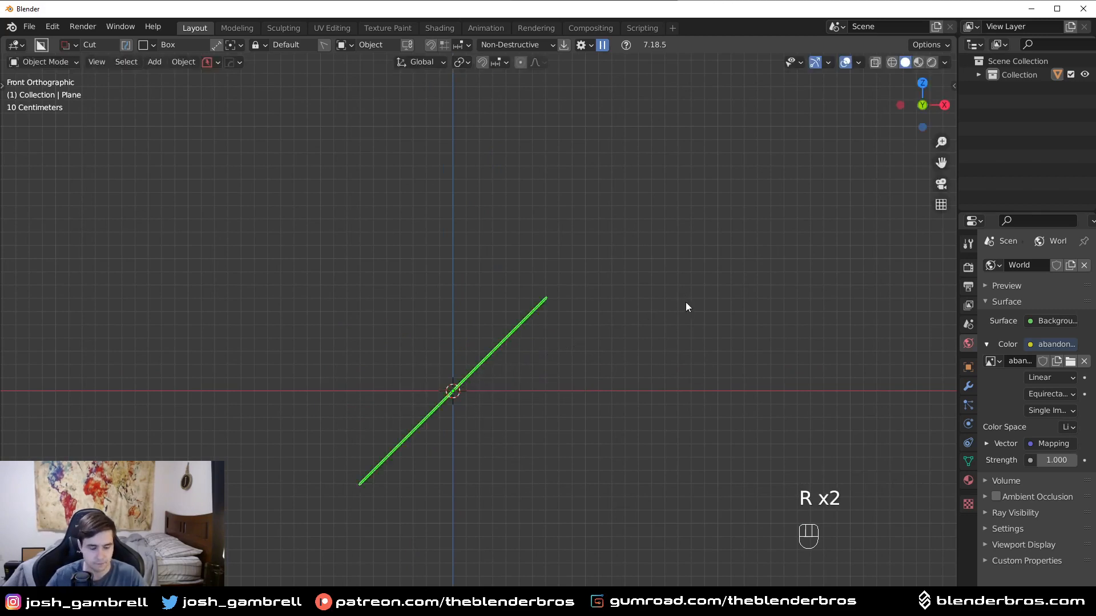
key(g)
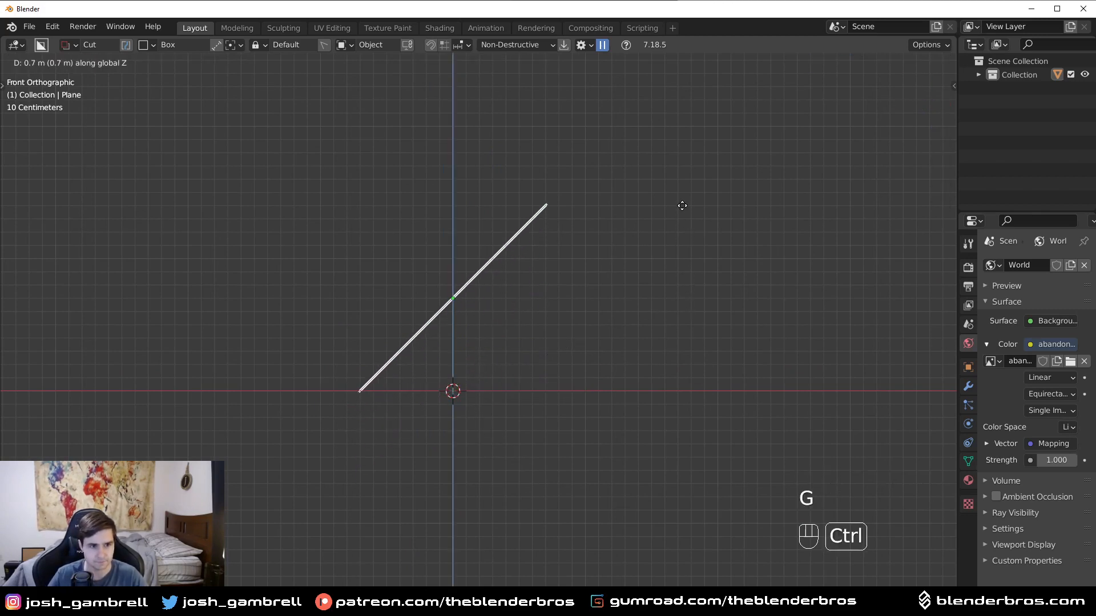
click(683, 205)
Extrude the tilted plane's upper edge along the X axis to form a long horizontal top
scroll(632, 221, down, 2)
middle_drag(631, 220, 363, 342)
key(Tab)
click(531, 266)
key(KP_1)
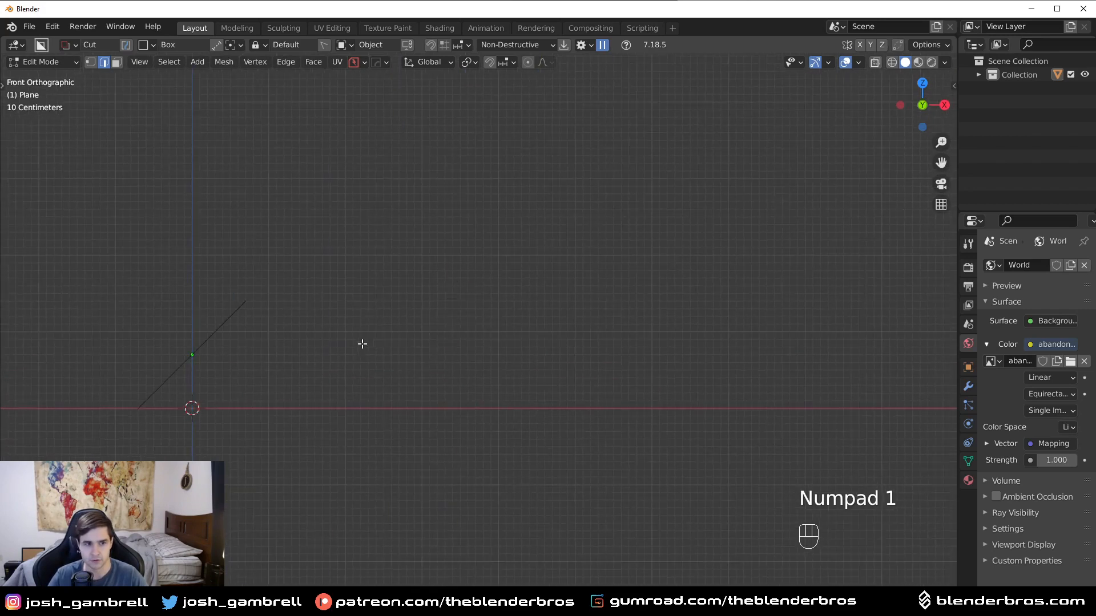
key(e)
key(x)
click(560, 345)
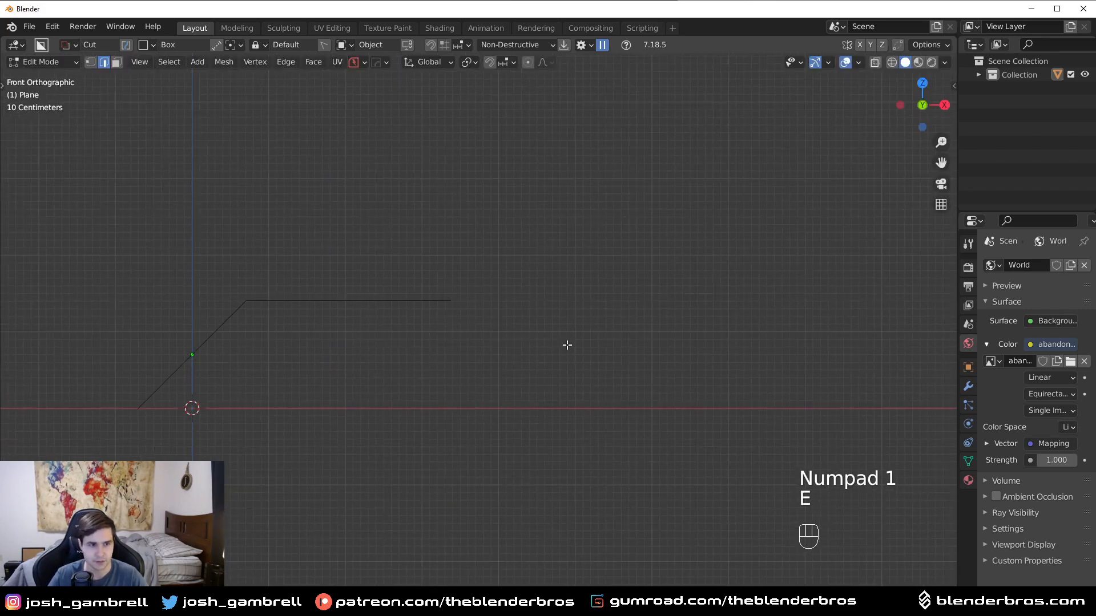
Extrude the far end of the horizontal top outward and downward to form a second slanted leg
key(e)
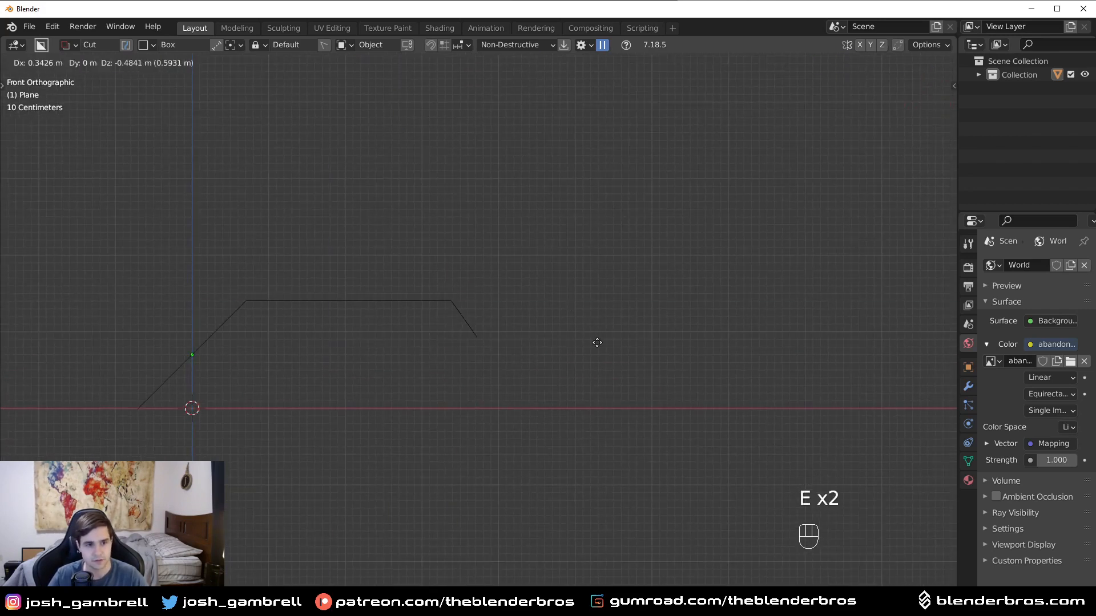
click(633, 374)
middle_drag(633, 374, 670, 271)
Adjust the lower edge of the newly extruded leg along the X axis and return to Object Mode
key(Tab)
key(Tab)
key(g)
key(x)
click(610, 292)
key(g)
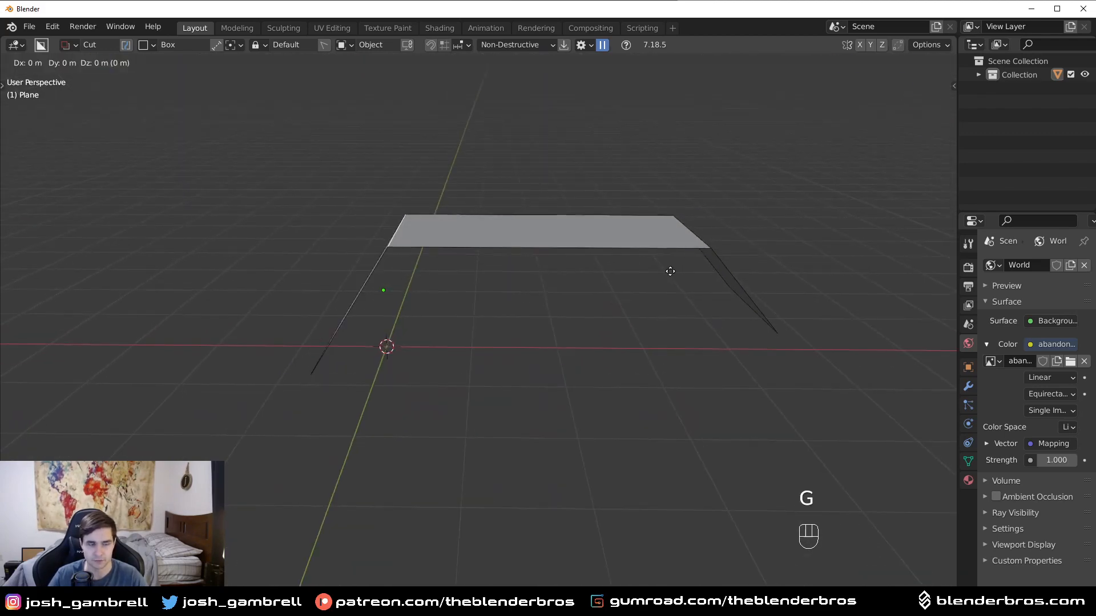
key(x)
click(685, 273)
key(Tab)
Check the arch's transform values and apply its scale
middle_drag(694, 166, 629, 301)
key(alt+a)
click(579, 291)
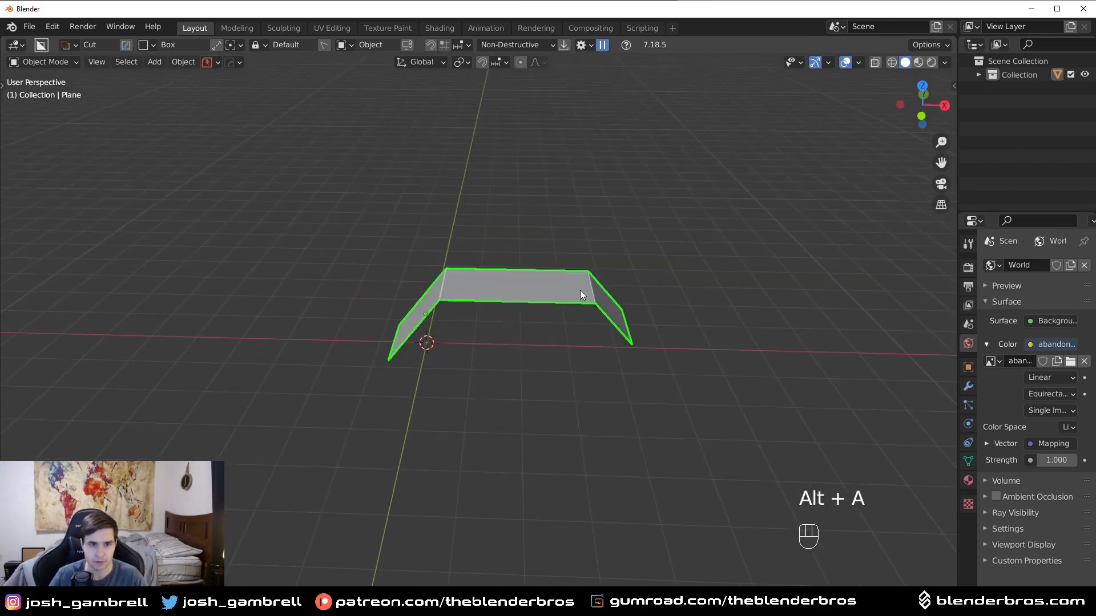
key(n)
scroll(676, 276, up, 4)
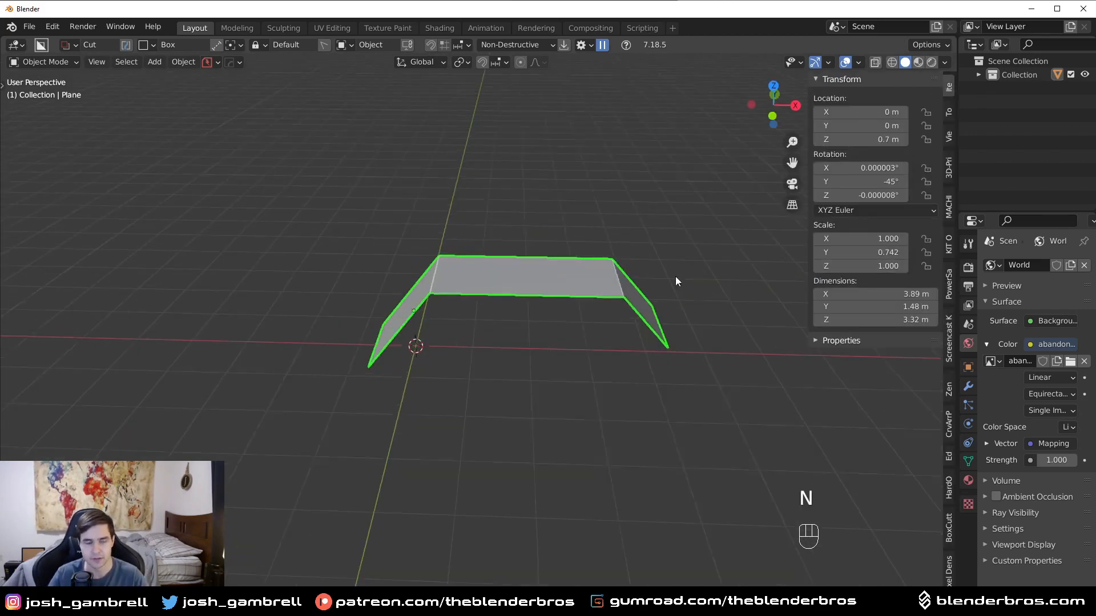
key(ctrl+a)
click(714, 275)
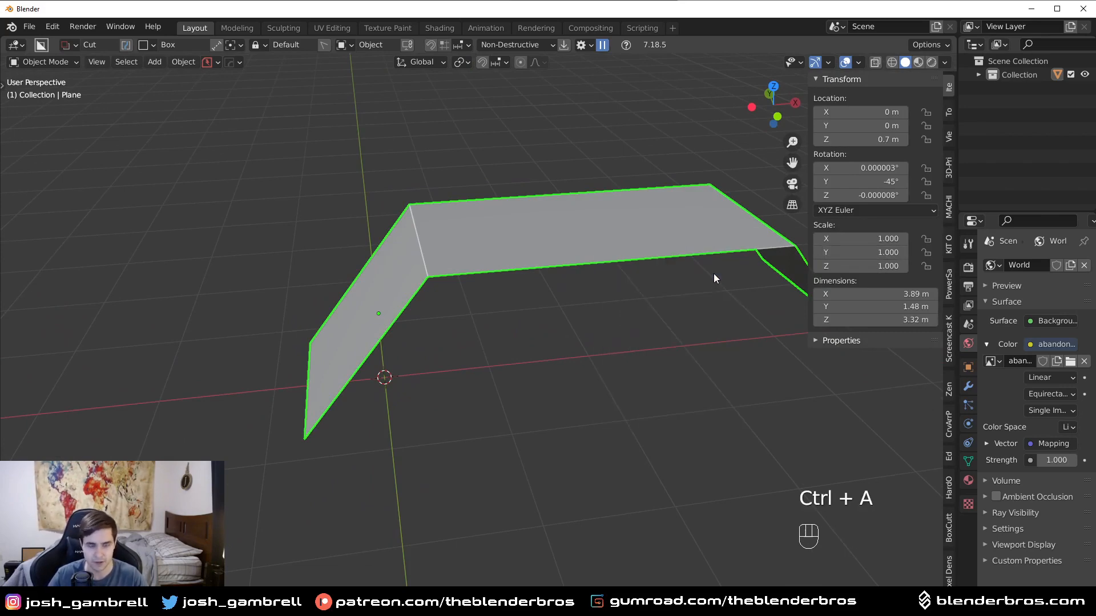
scroll(713, 274, down, 2)
key(n)
Widen the arch slightly along the Y axis and apply its scale again
middle_drag(706, 275, 742, 302)
key(s)
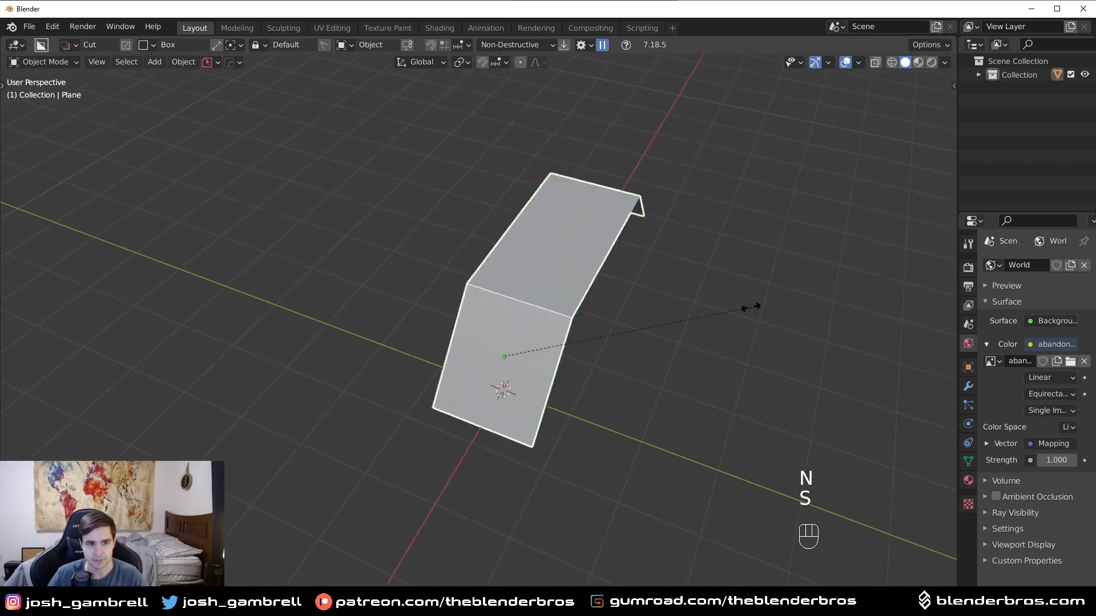
key(y)
click(778, 307)
key(ctrl+a)
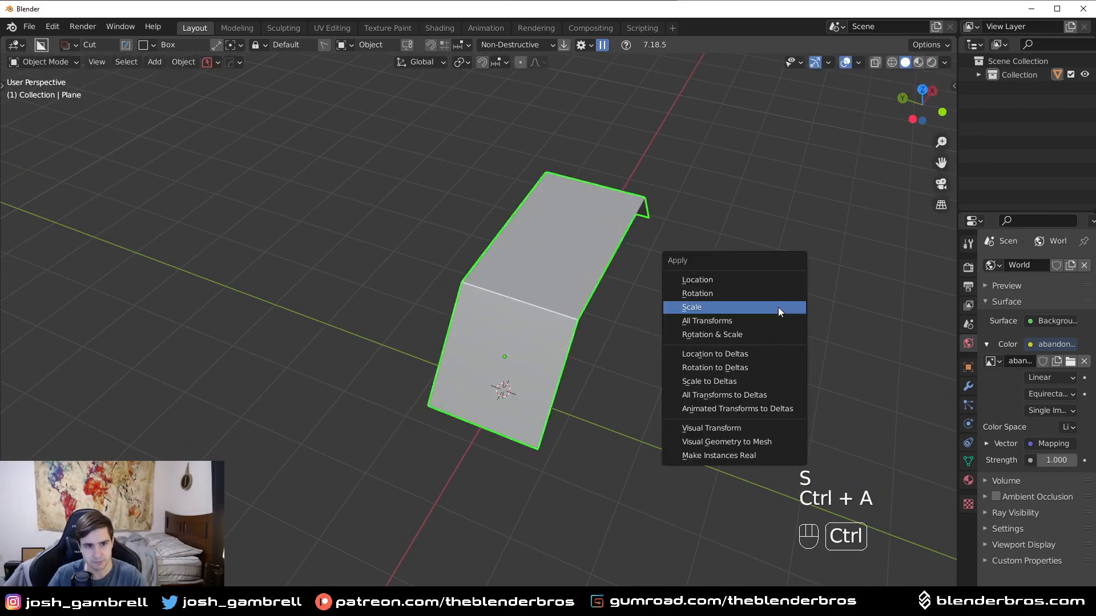
click(779, 307)
Bevel the bend edge between the first slanted leg and the top with multiple segments to round it
middle_drag(778, 307, 626, 286)
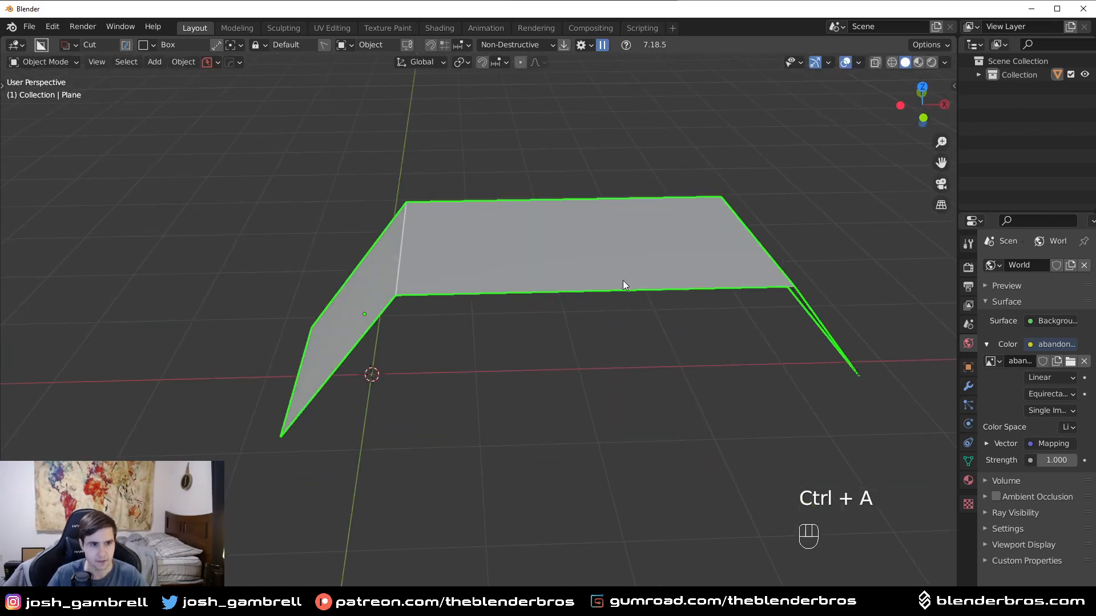
key(Tab)
key(Tab)
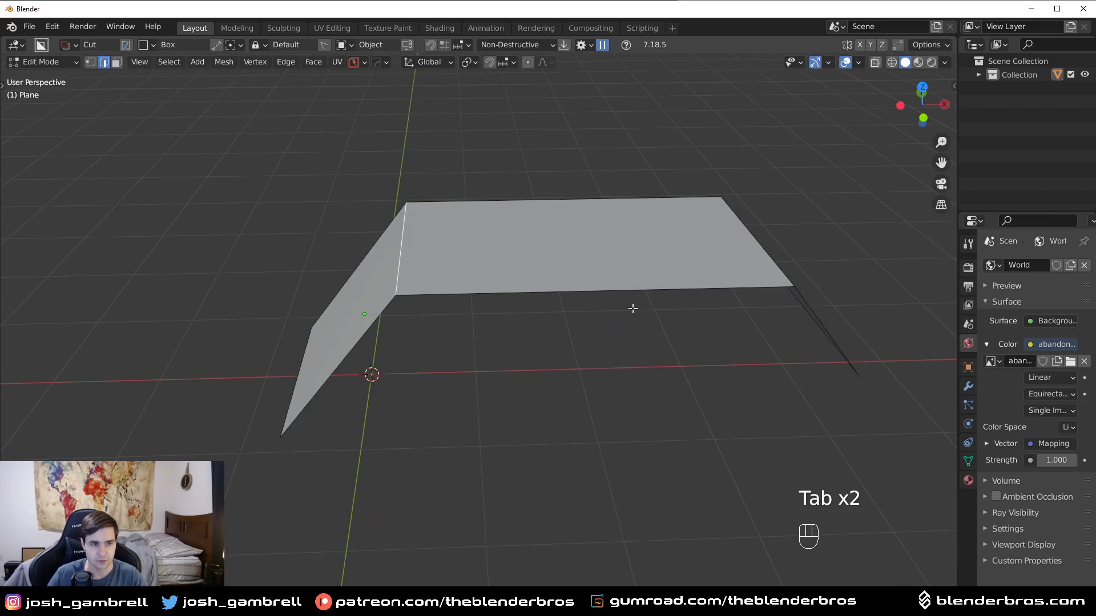
key(ctrl+b)
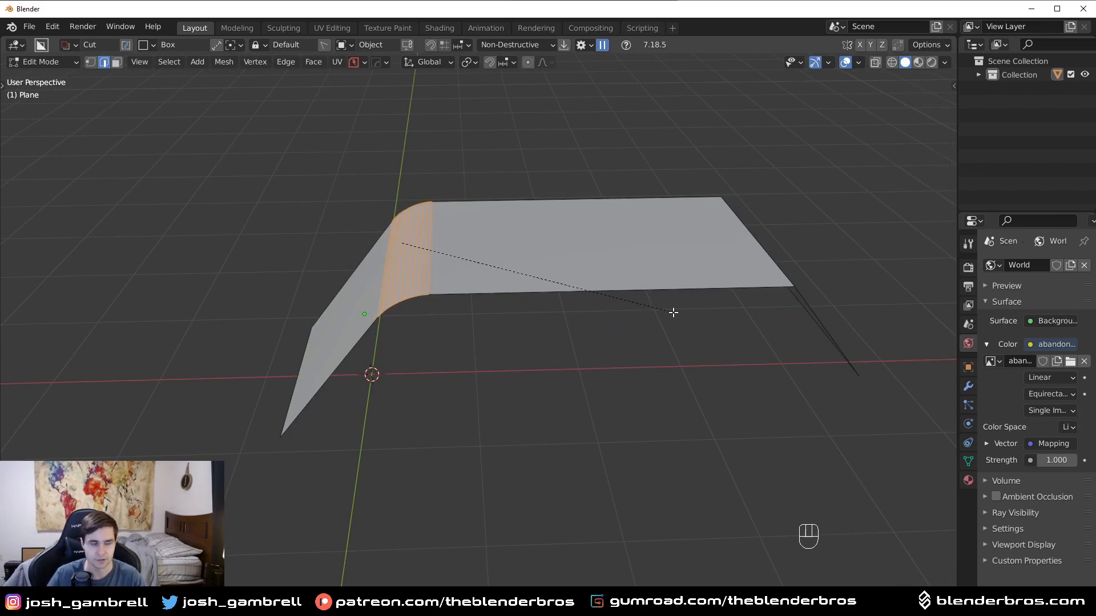
click(669, 312)
Bevel the opposite bend edge into a matching rounded corner and return to Object Mode
middle_drag(669, 312, 717, 313)
click(687, 317)
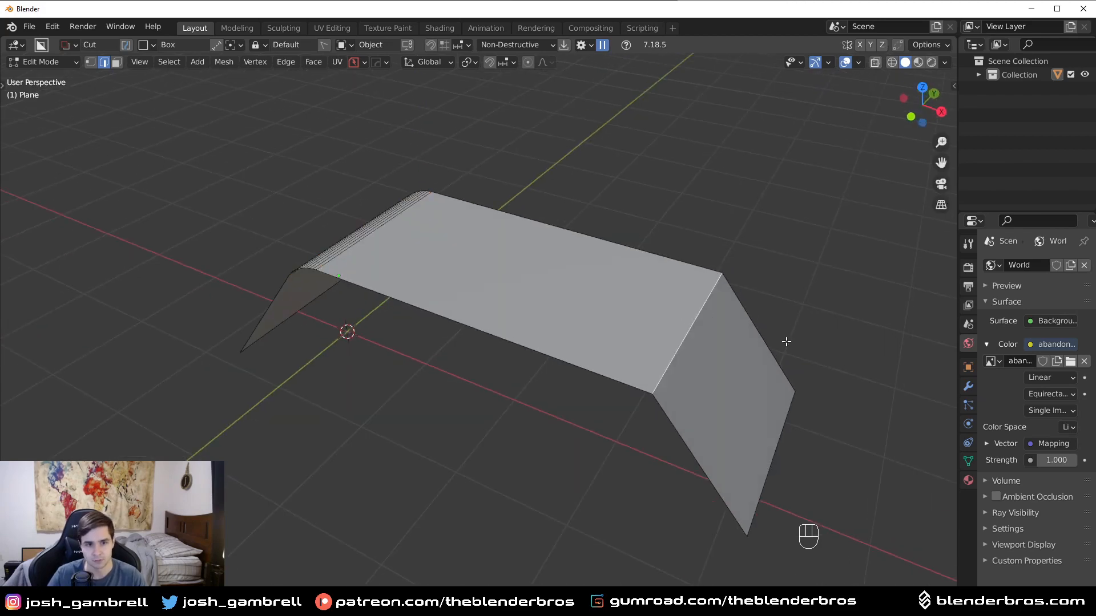
key(ctrl+b)
click(821, 347)
key(Tab)
Smooth the arch's shading with the Sharpen operation at 30° sharpness and 30° auto smooth
middle_drag(671, 248, 751, 286)
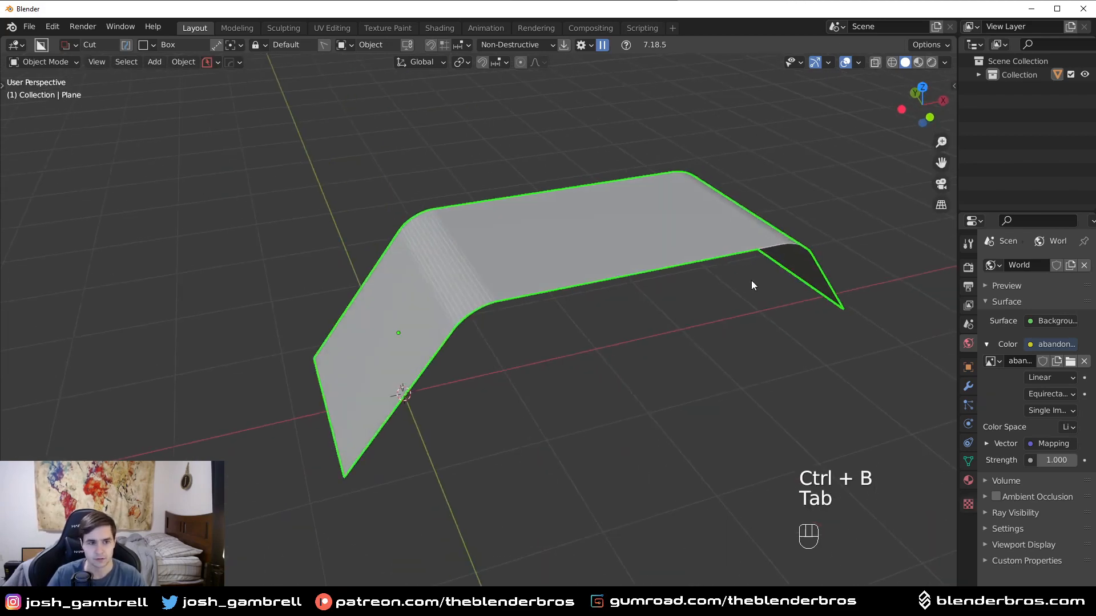
key(q)
click(650, 289)
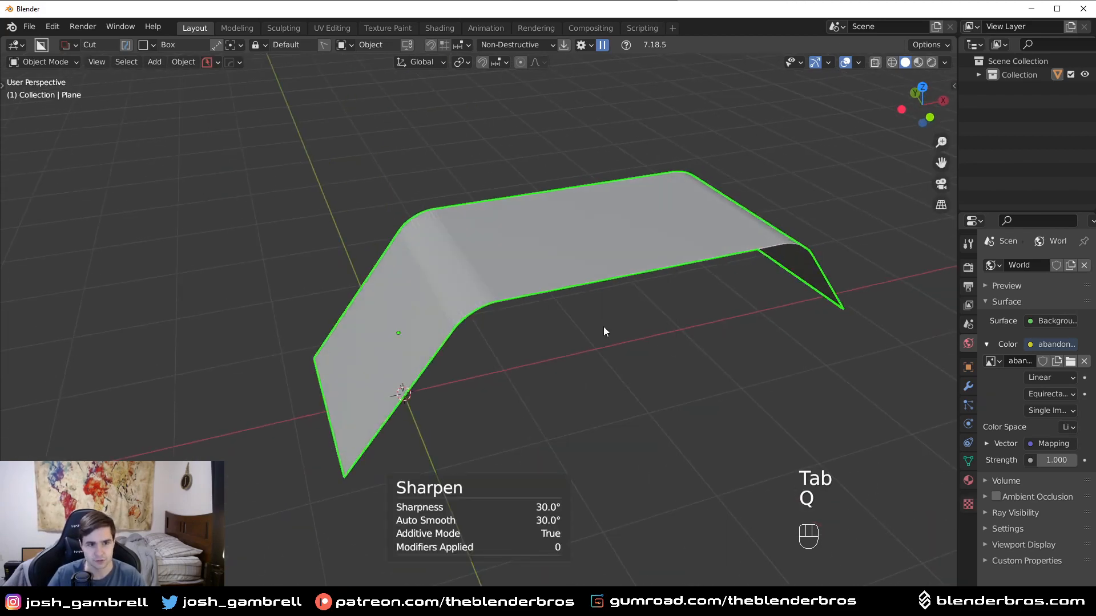
mouse_move(607, 378)
middle_down()
mouse_move(645, 365)
mouse_move(611, 382)
middle_up()
middle_drag(787, 348, 658, 328)
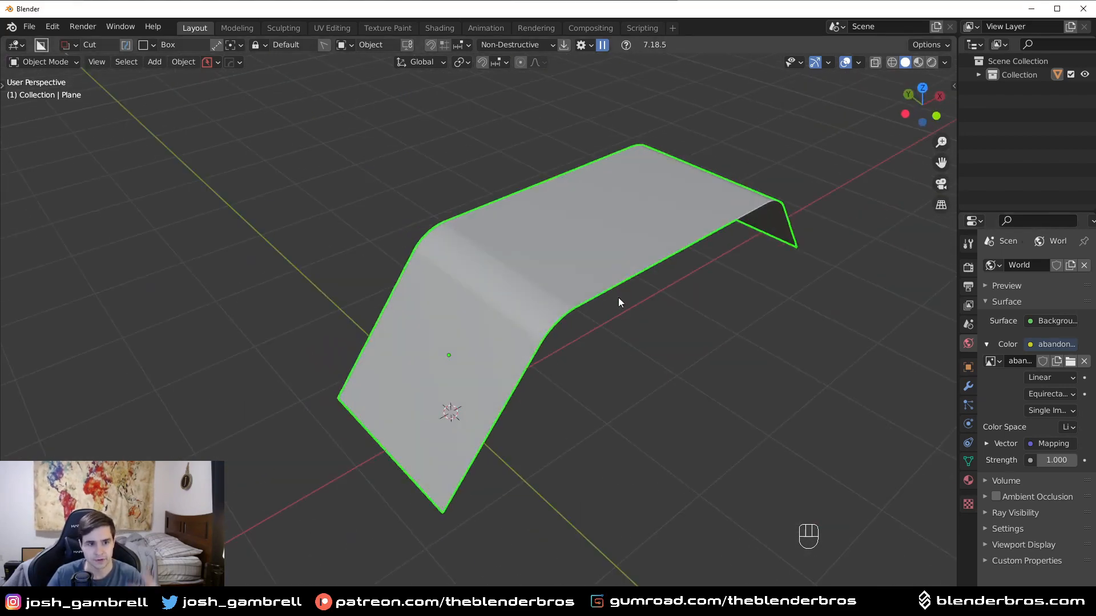
middle_drag(618, 298, 570, 301)
Add a Solidify modifier to the arch and set its thickness to 0.39 m
click(969, 384)
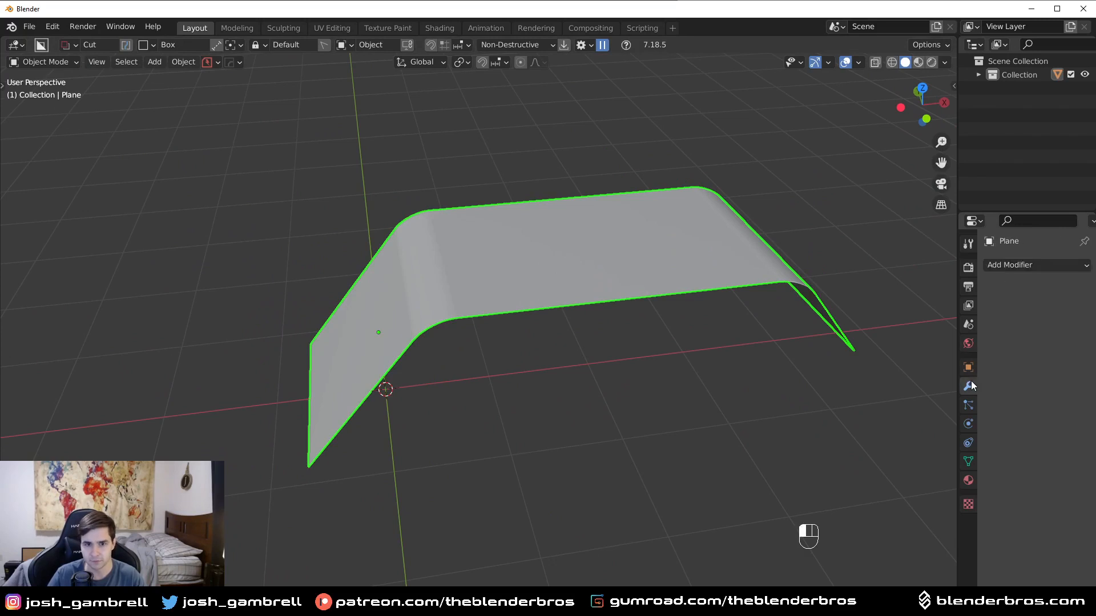
click(1032, 266)
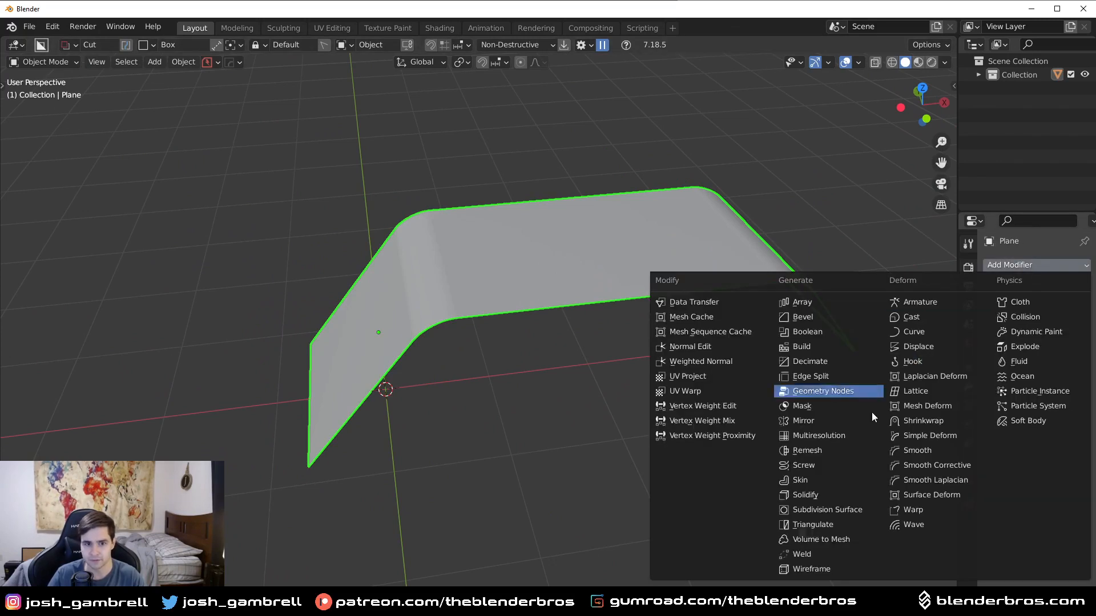
click(829, 494)
middle_drag(829, 495, 810, 381)
drag(1048, 324, 1082, 324)
middle_drag(748, 291, 613, 190)
scroll(613, 190, up, 2)
middle_drag(564, 146, 593, 212)
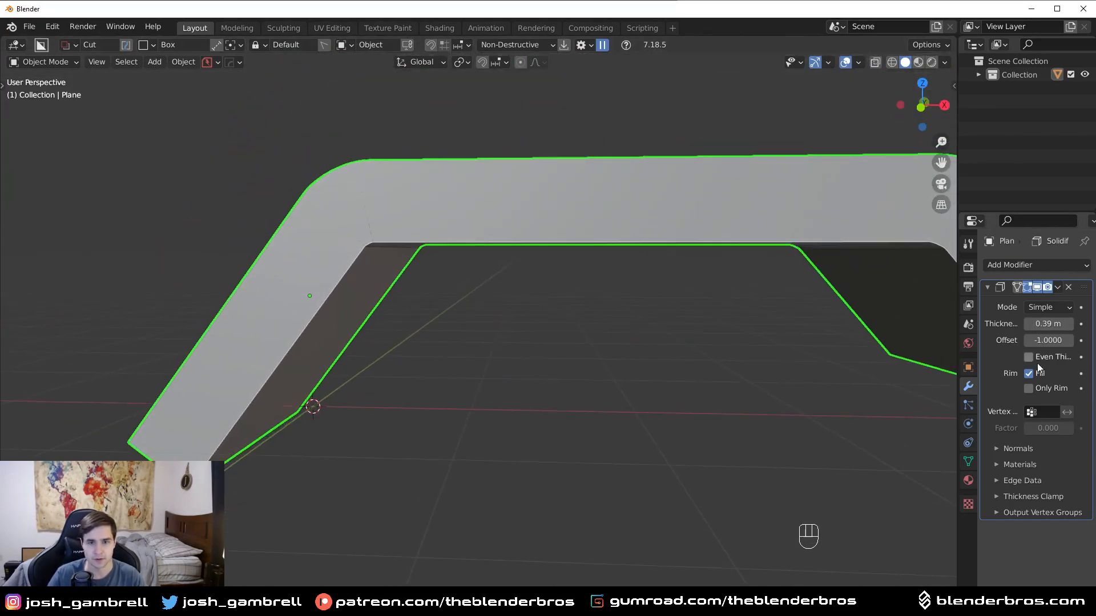
Reduce the Solidify thickness to 0.26 m
drag(1049, 324, 1041, 324)
middle_drag(342, 215, 791, 220)
scroll(791, 221, down, 3)
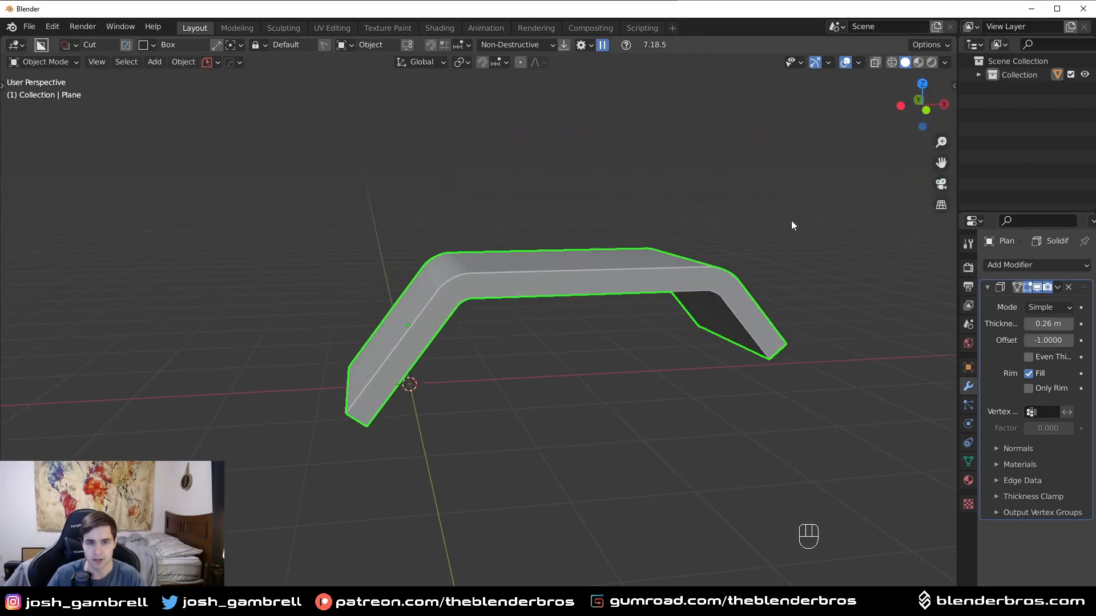
Check the viewport's Cavity shading option and examine the inner and outer bends of the thickened arch up close
click(945, 62)
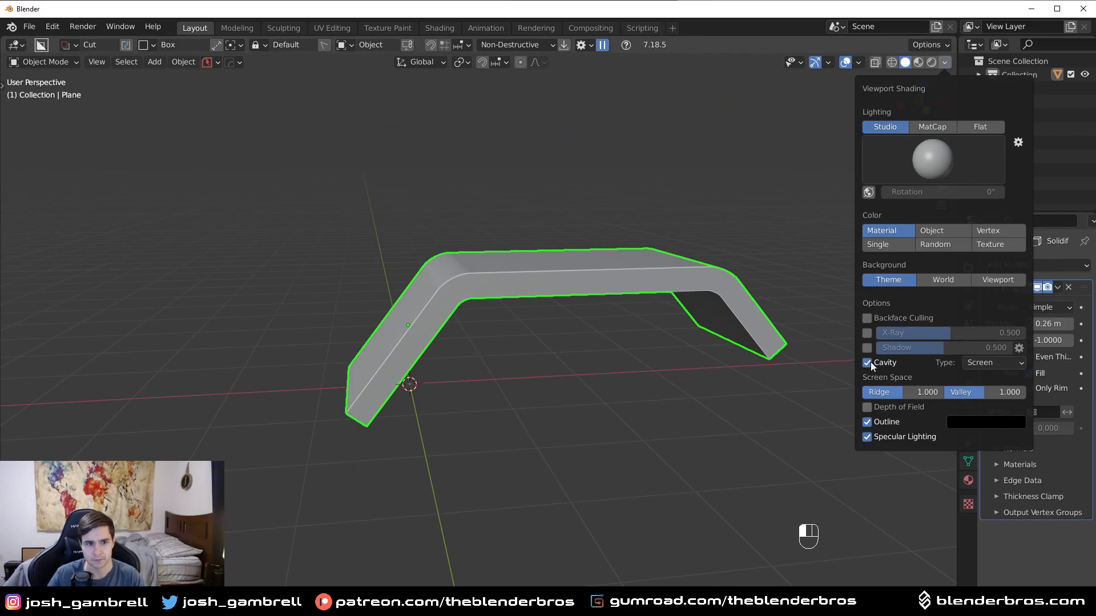
scroll(543, 321, up, 5)
key(alt+a)
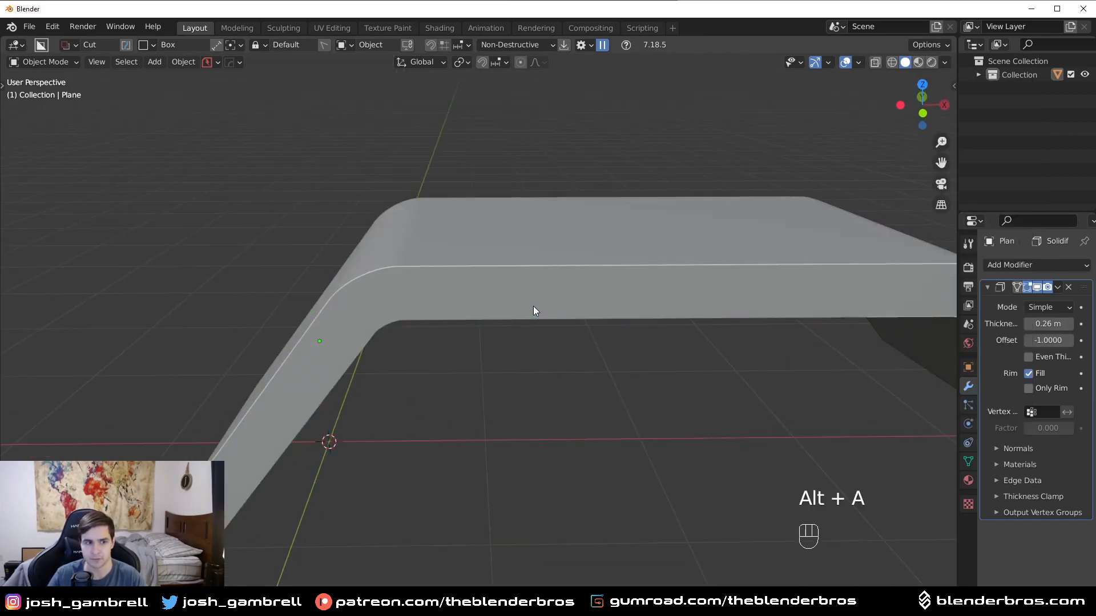
scroll(533, 306, down, 5)
mouse_move(459, 299)
middle_down()
mouse_move(388, 297)
mouse_move(643, 281)
mouse_move(489, 282)
mouse_move(499, 342)
mouse_move(453, 313)
middle_up()
click(491, 280)
key(Tab)
scroll(479, 365, up, 4)
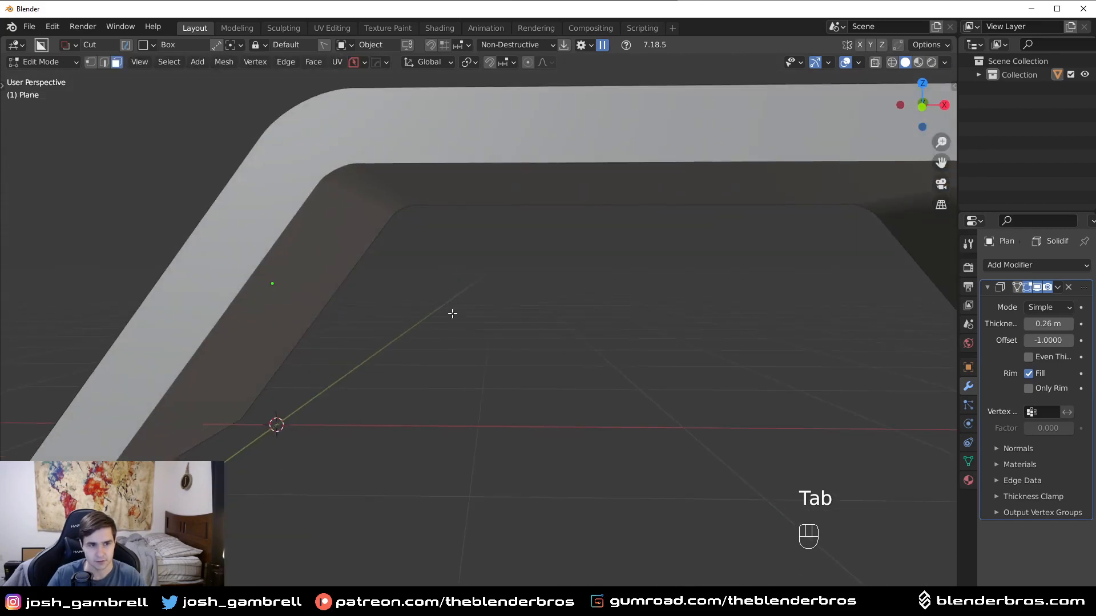
scroll(378, 199, down, 4)
middle_drag(508, 251, 530, 271)
key(Tab)
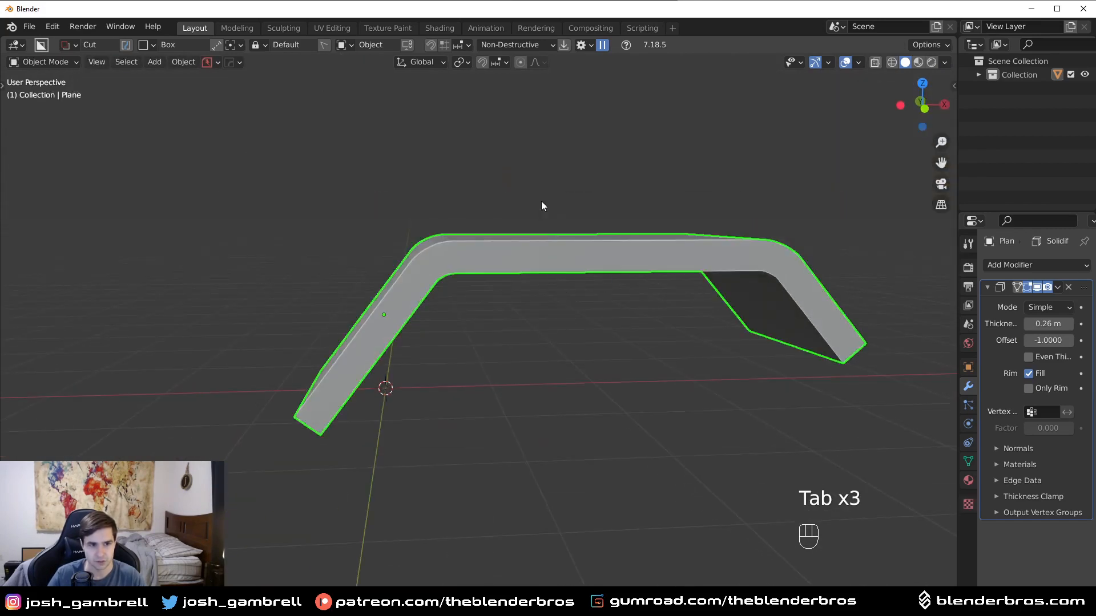
Apply the Solidify modifier so the arch's thickness becomes real geometry
middle_drag(412, 272, 477, 285)
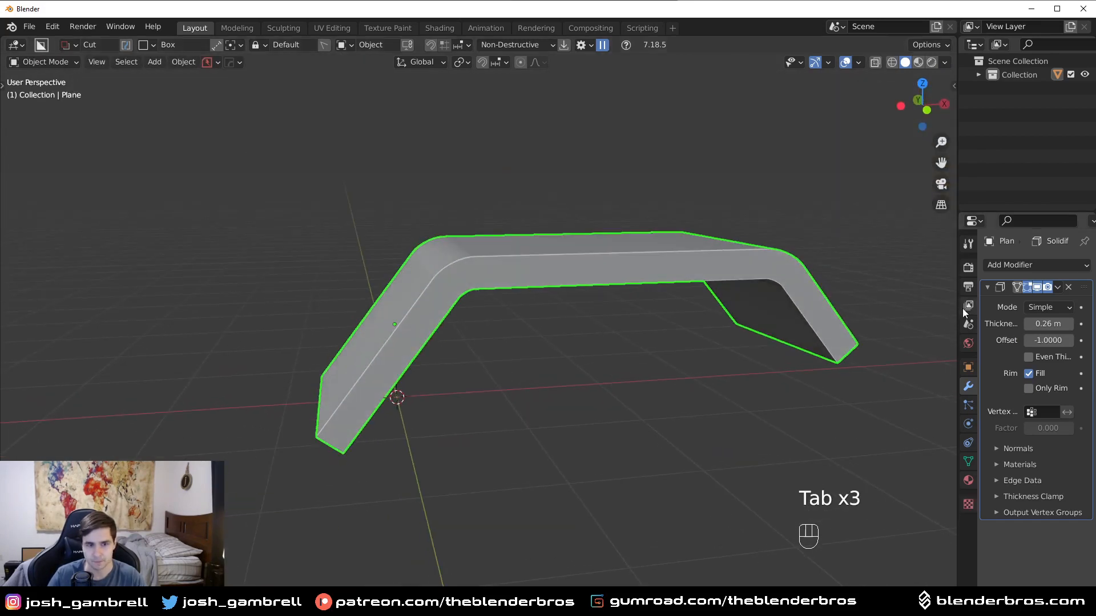
click(1057, 287)
click(1052, 304)
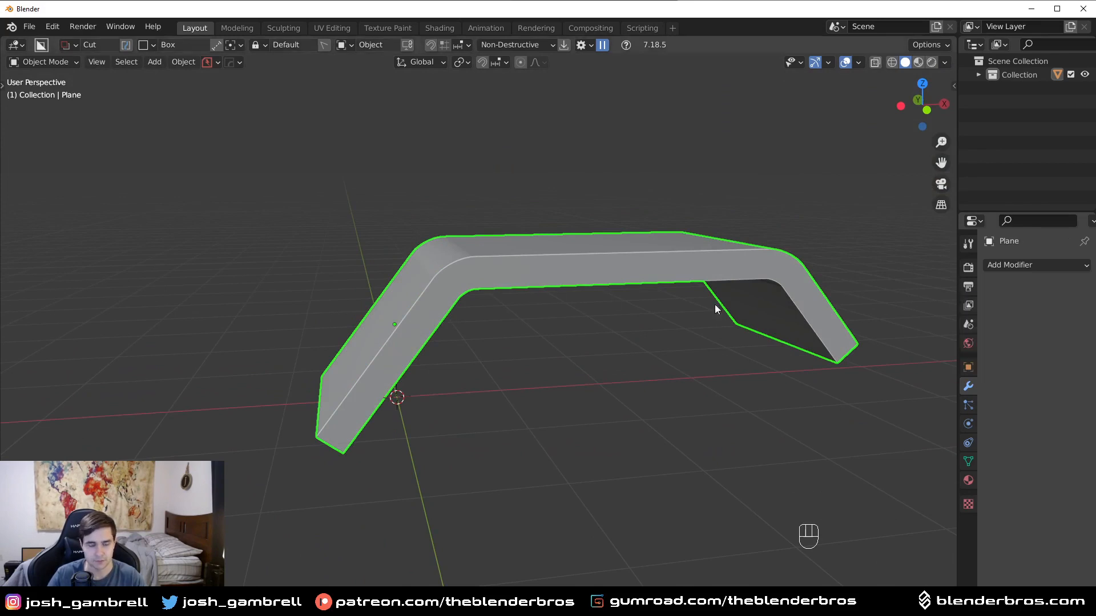
In Edit Mode, select the arch's continuous strip of outer faces and fatten it by about 0.14 m with Shrink/Fatten
key(Tab)
middle_drag(587, 294, 641, 337)
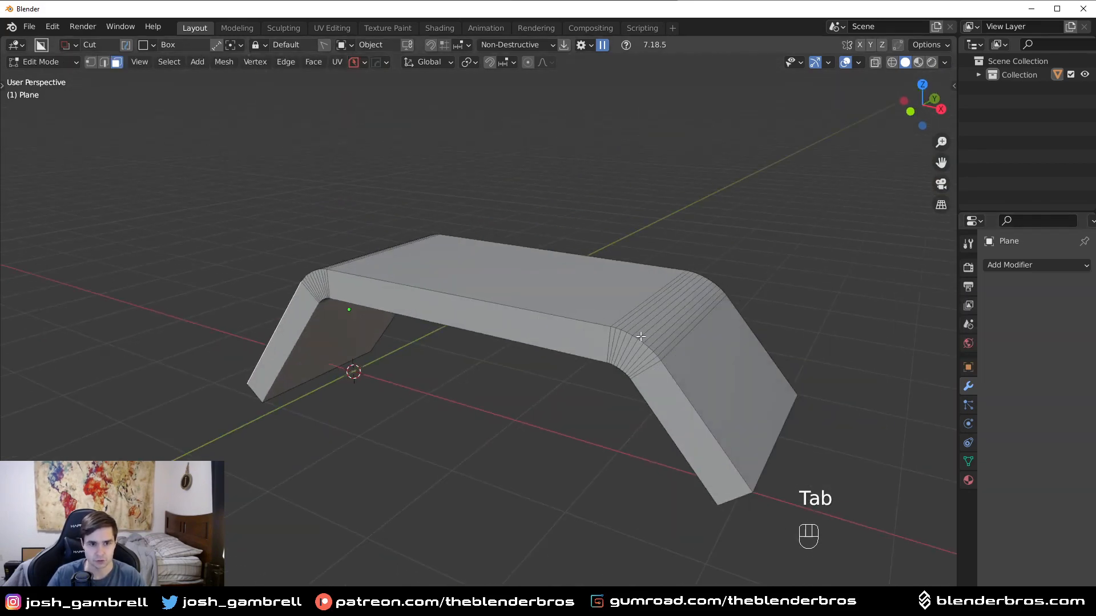
ctrl+click(737, 370)
middle_drag(736, 370, 778, 371)
key(alt+s)
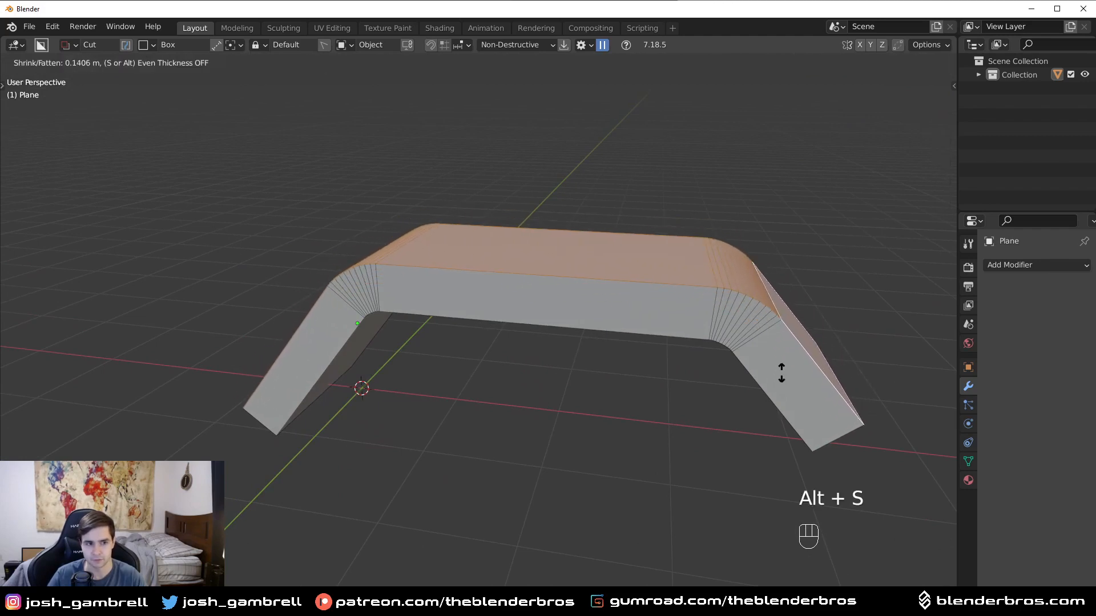
click(780, 372)
Select the strip of faces along the arch's underside and adjust its offset with Shrink/Fatten, keeping the inner bends rounded
middle_drag(780, 372, 628, 269)
click(395, 282)
ctrl+click(759, 289)
scroll(400, 251, up, 2)
scroll(531, 314, up, 5)
key(alt+s)
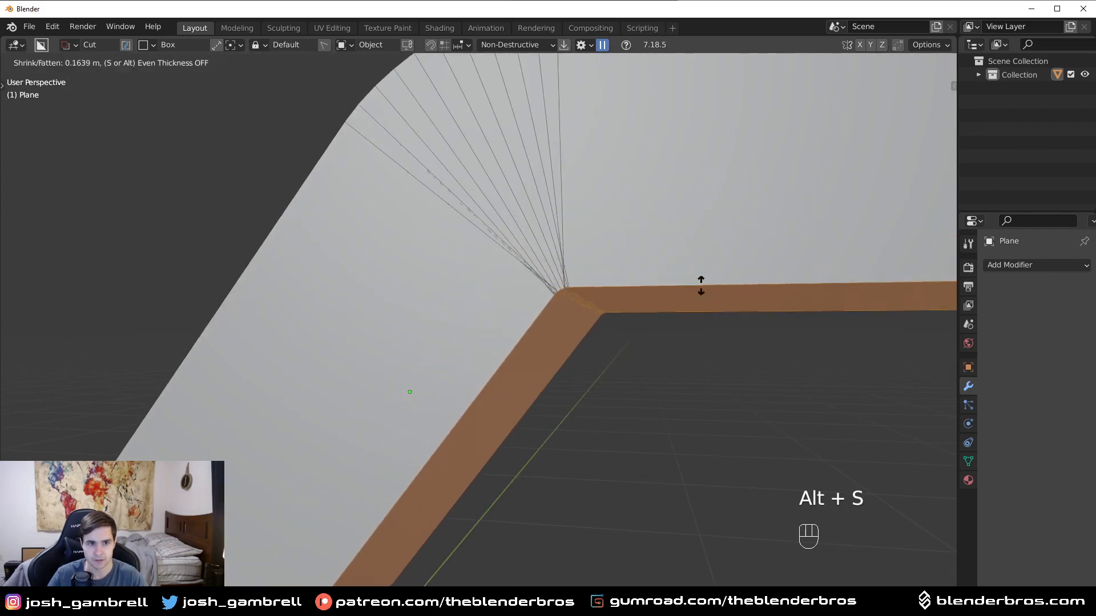
click(706, 326)
middle_drag(706, 325, 569, 294)
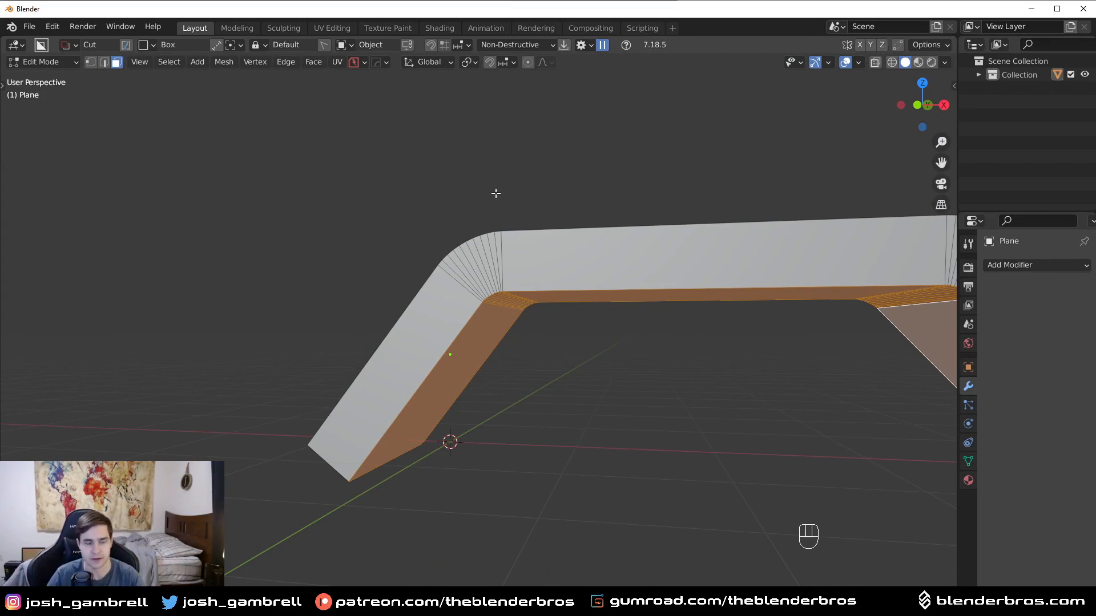
Bevel the two short corner edges at the free end of the arch's first leg into rounded corners
middle_drag(623, 313, 482, 460)
key(Tab)
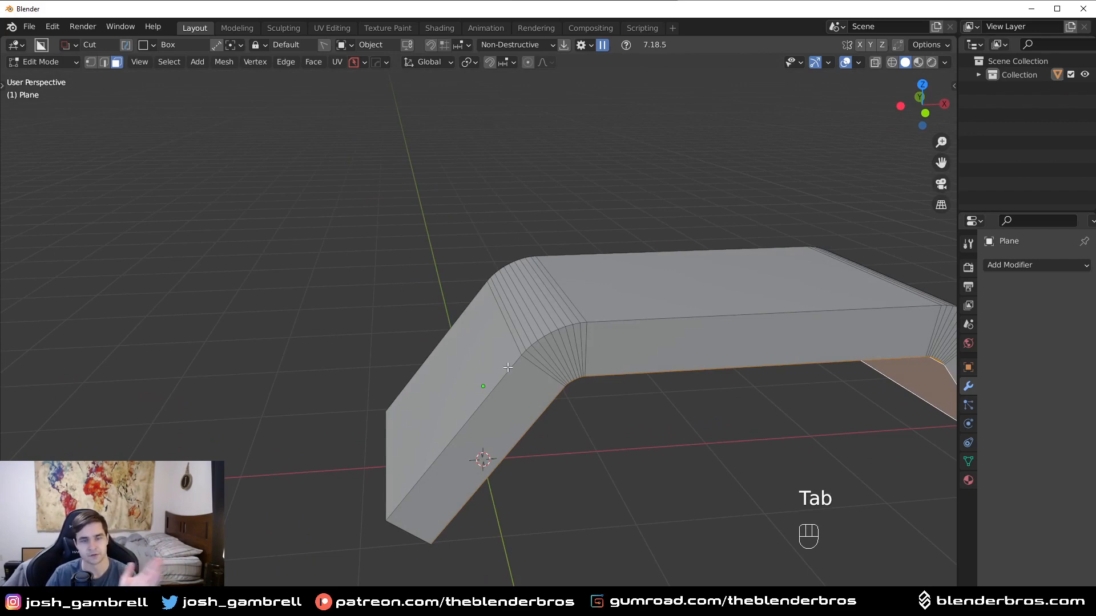
middle_drag(536, 371, 592, 374)
key(Tab)
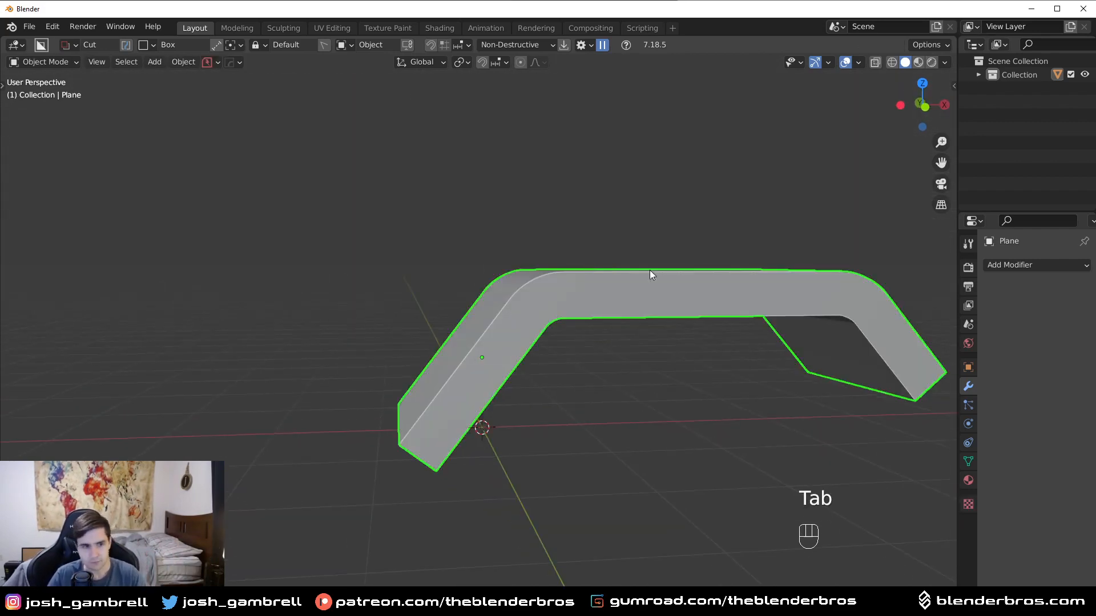
key(Tab)
middle_drag(431, 412, 493, 386)
click(486, 429)
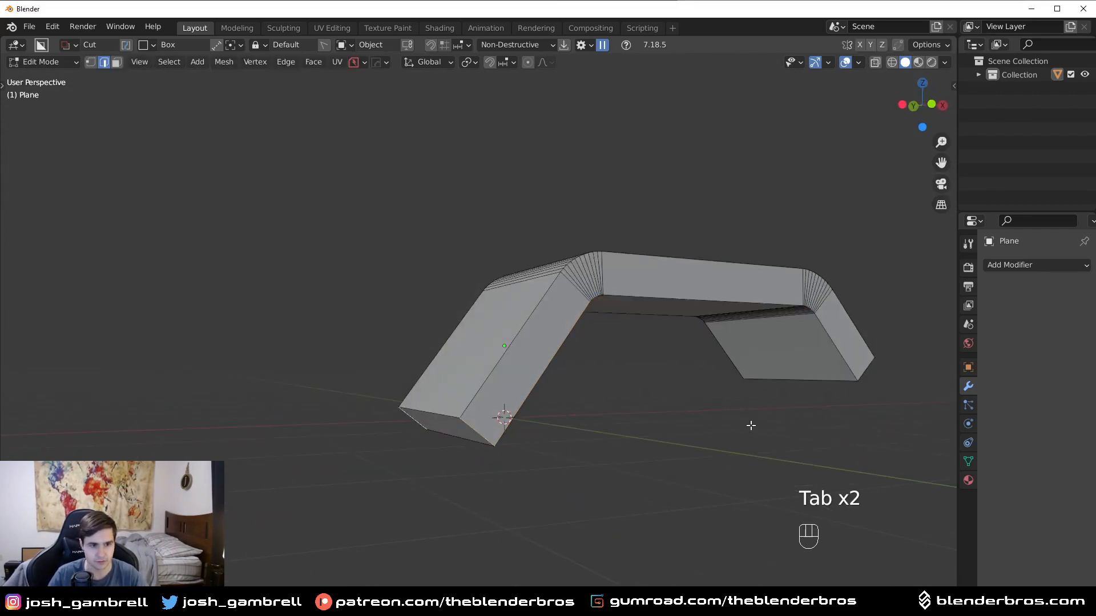
key(ctrl+b)
click(681, 407)
Bevel the two short corner edges at the end of the opposite leg into rounded corners
middle_drag(685, 408, 813, 378)
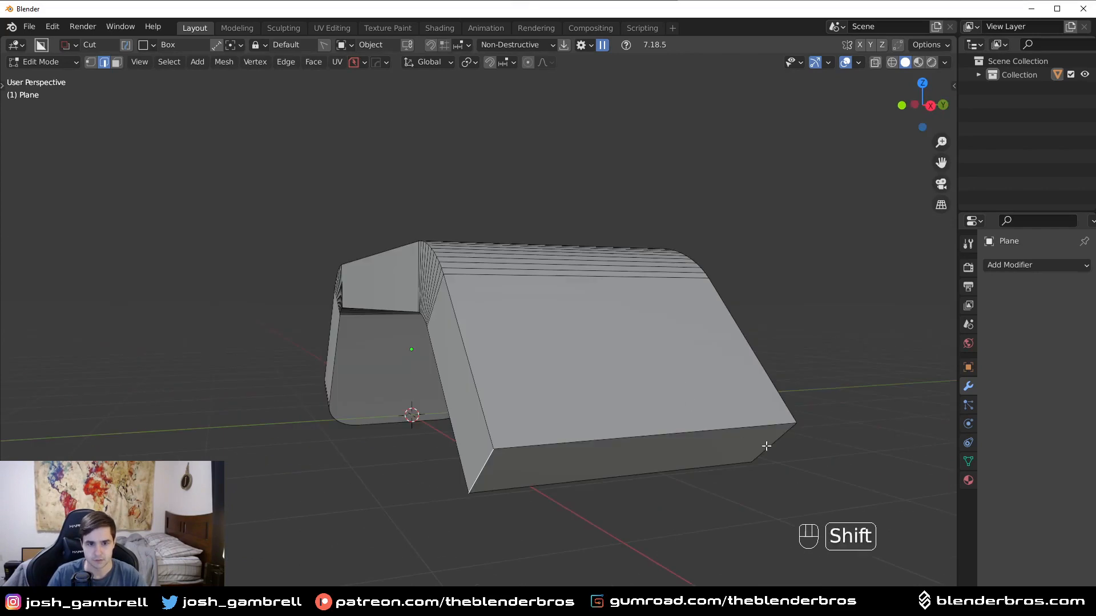
shift+click(766, 446)
key(ctrl+b)
click(822, 441)
key(Tab)
key(Tab)
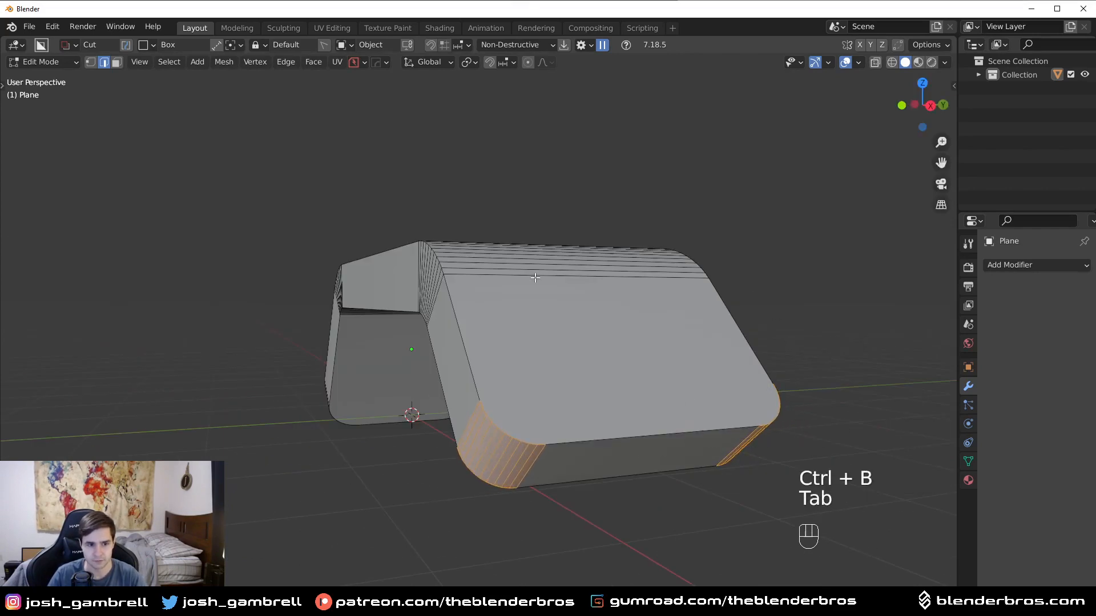
Frame the left leg in front orthographic view and select the arch in Object Mode
middle_drag(565, 200, 570, 305)
key(alt+a)
key(KP_3)
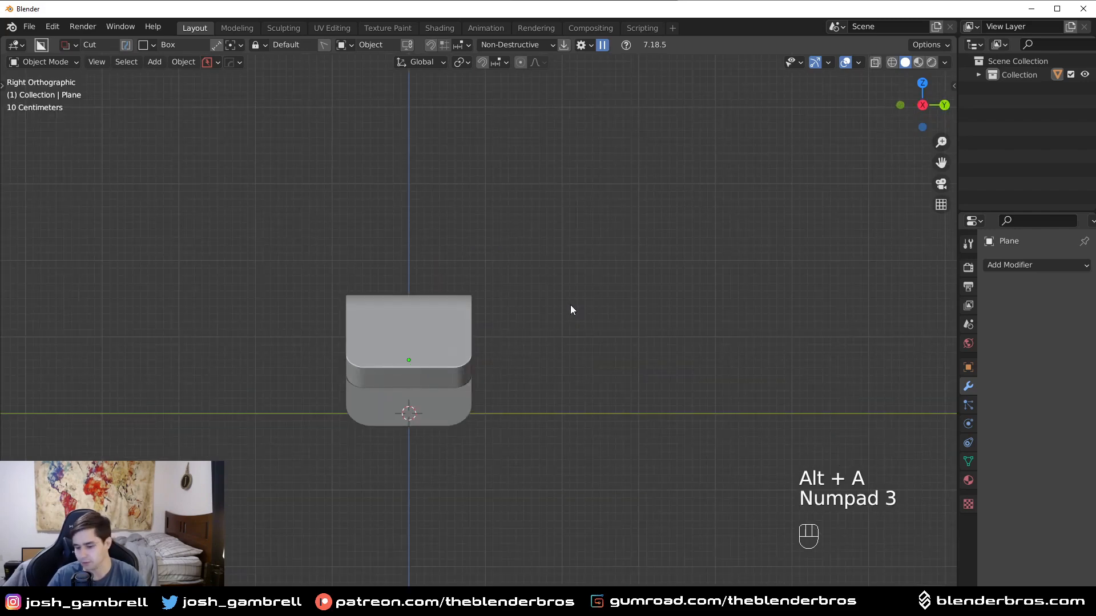
key(KP_1)
scroll(384, 386, up, 2)
scroll(384, 385, up, 3)
shift+middle_drag(384, 385, 501, 322)
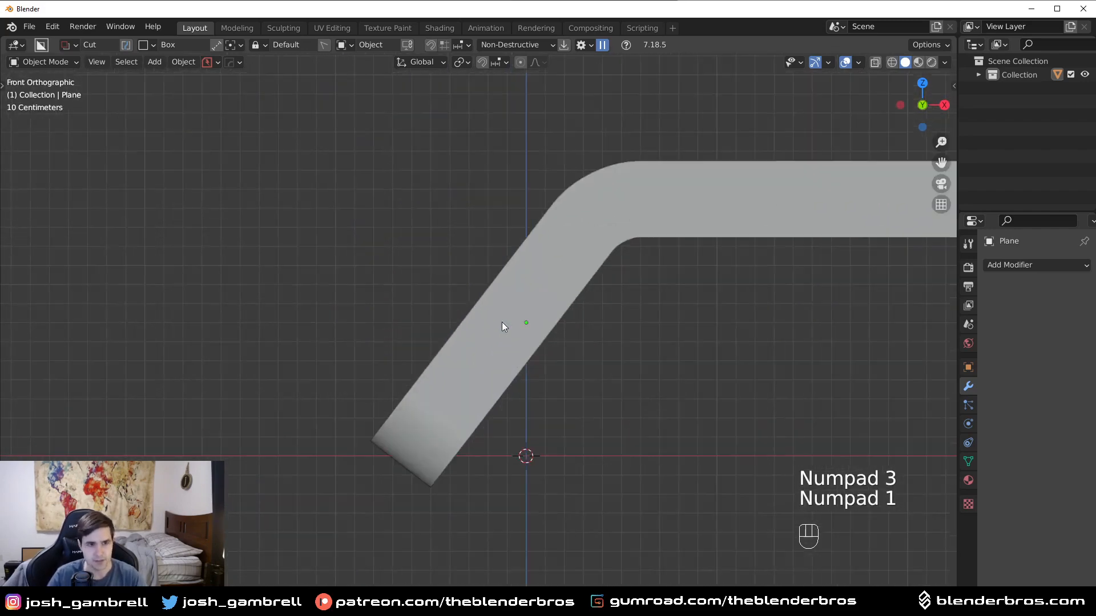
click(516, 313)
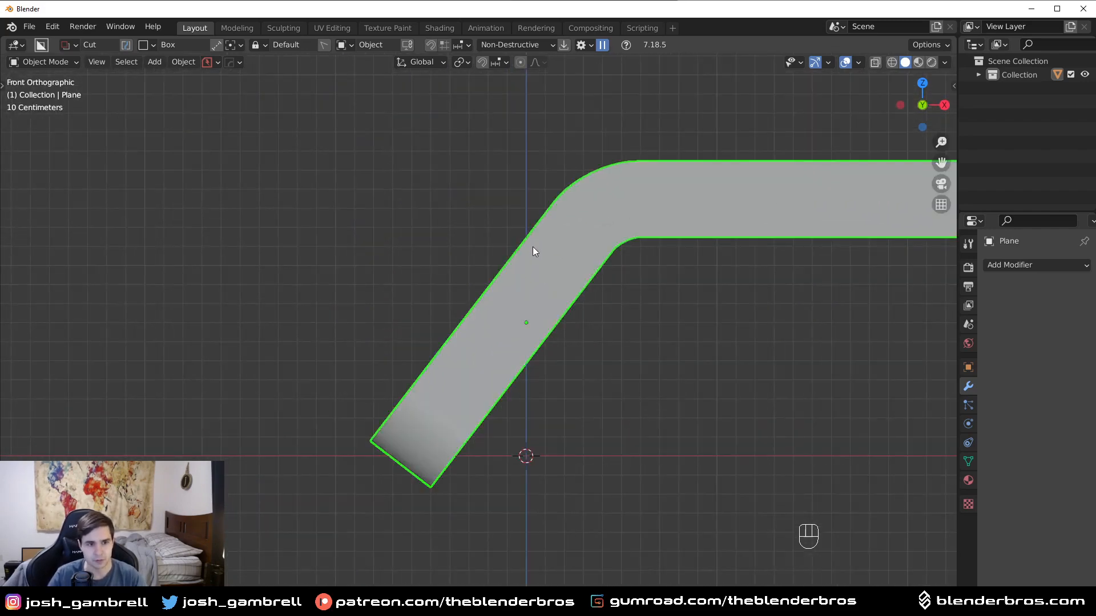
drag(522, 231, 532, 271)
key(Escape)
key(Escape)
Switch the BoxCutter shape to Ngon and try a triangular cut along the left leg's outer side
key(d)
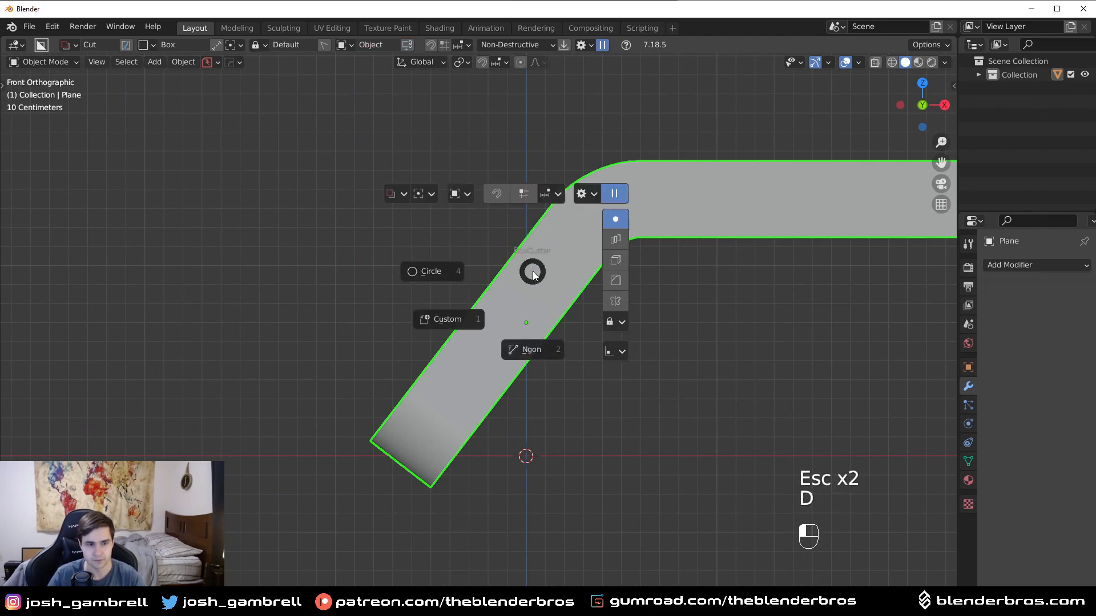
click(533, 348)
drag(509, 161, 527, 272)
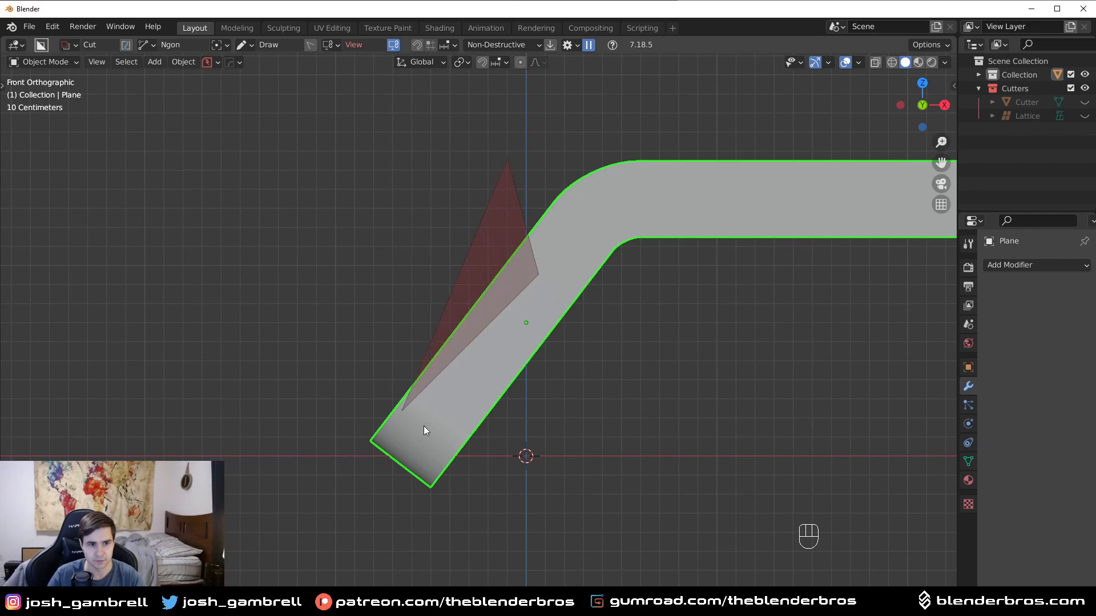
right_click(376, 483)
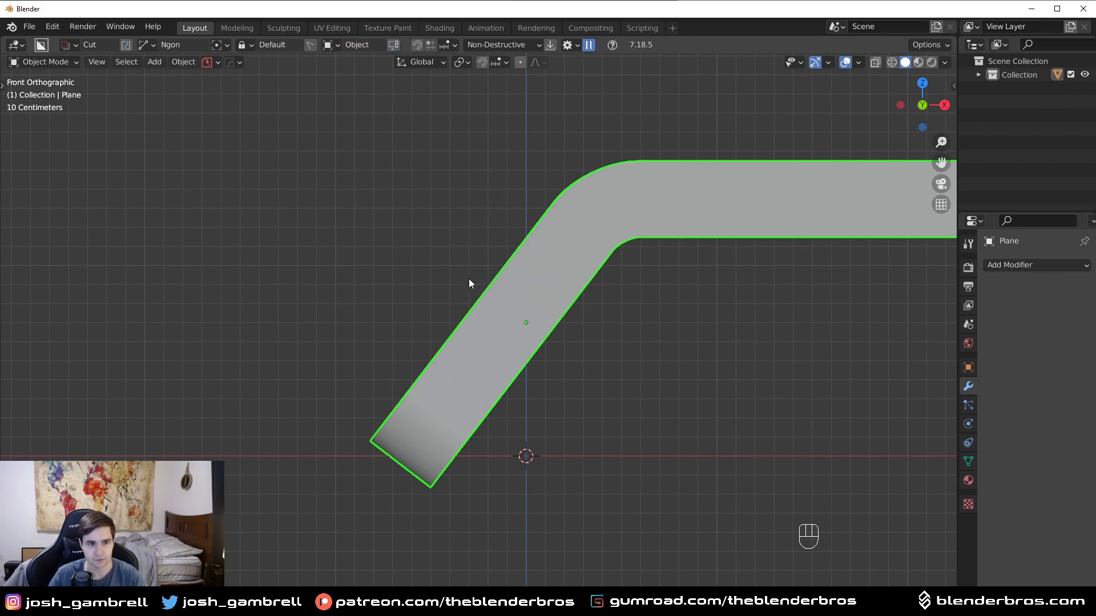
Set the cutter alignment to Object with the Longest Edge orient method
key(shift+v)
click(480, 299)
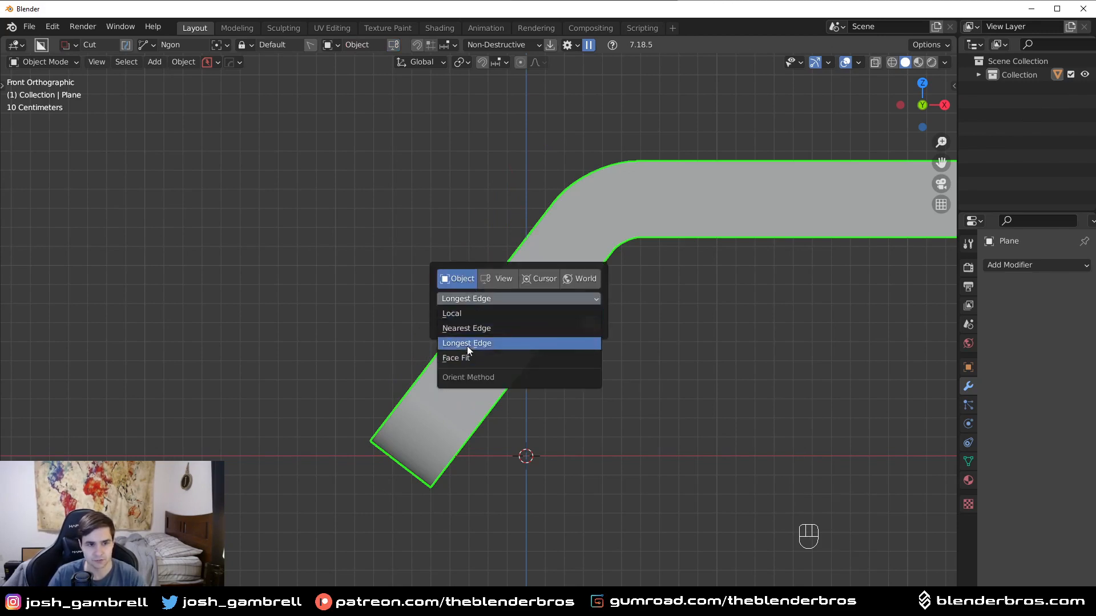
click(467, 344)
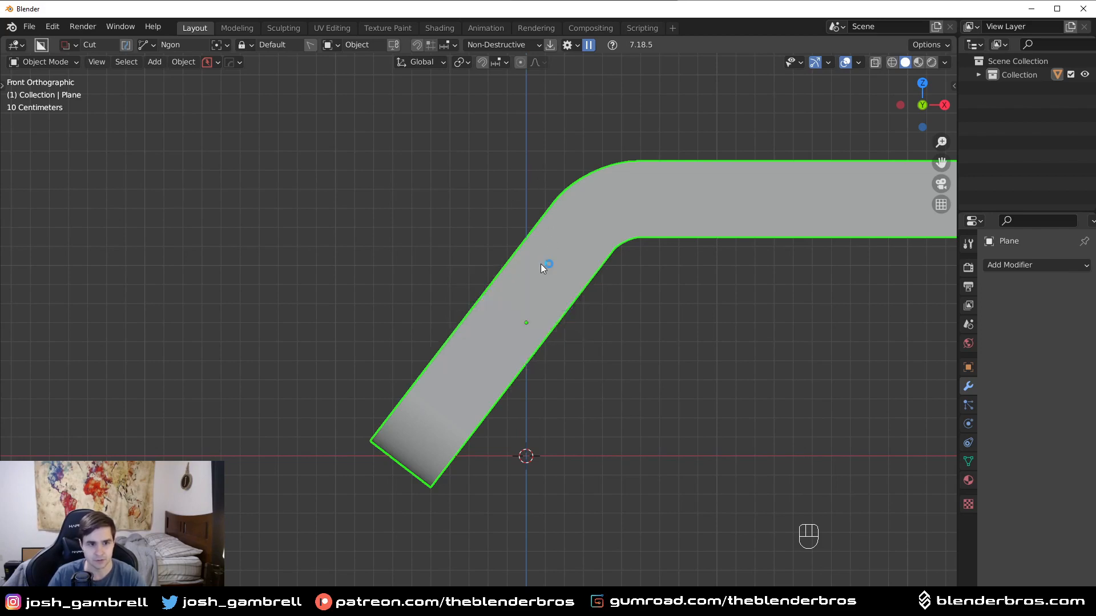
Cut a recess along the left leg's outer side with a five-point Ngon running parallel to the leg, and bevel the cutter's corners
drag(543, 264, 524, 289)
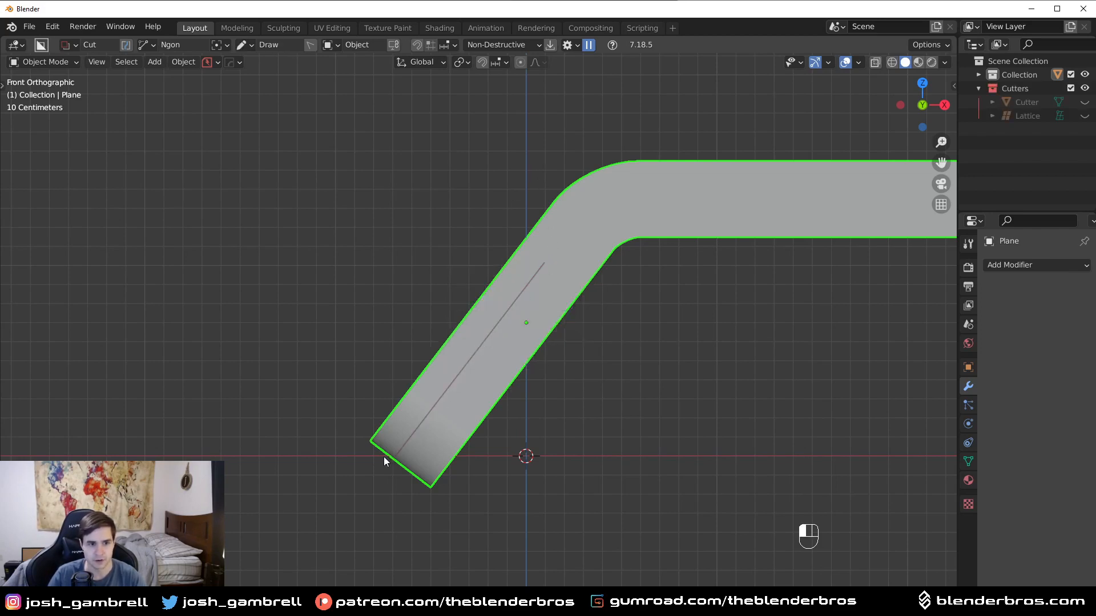
drag(342, 490, 342, 489)
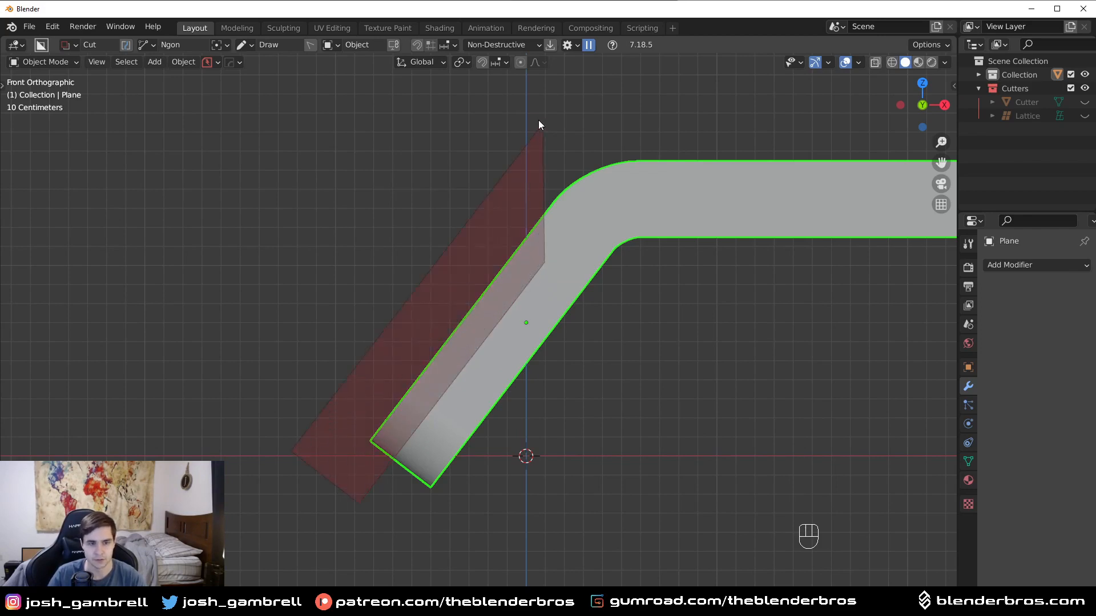
mouse_move(539, 125)
middle_down()
mouse_move(598, 146)
mouse_move(408, 137)
middle_up()
key(b)
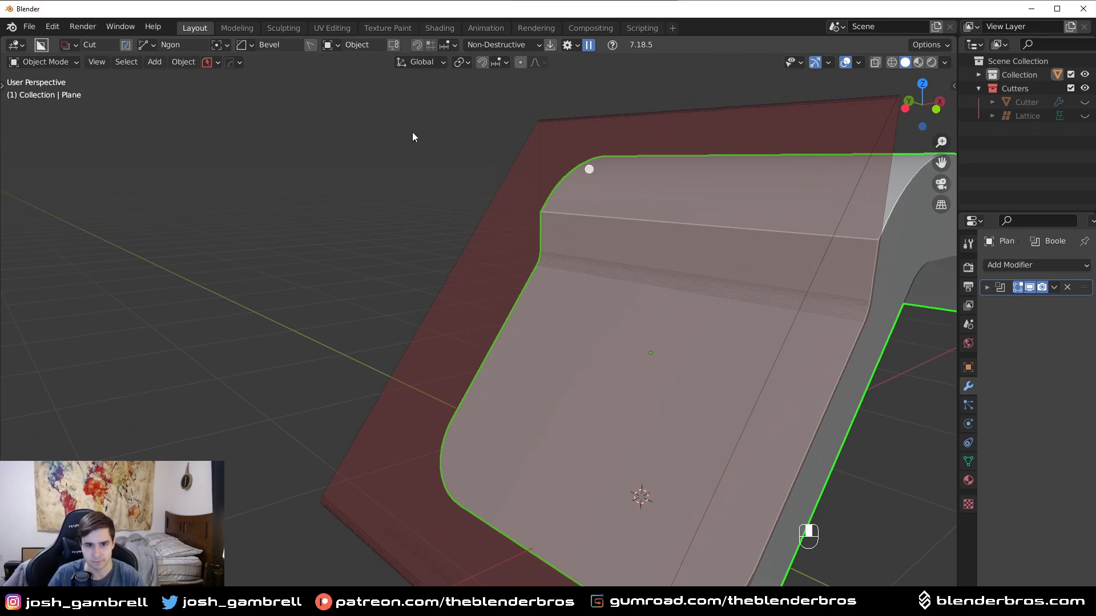
click(412, 132)
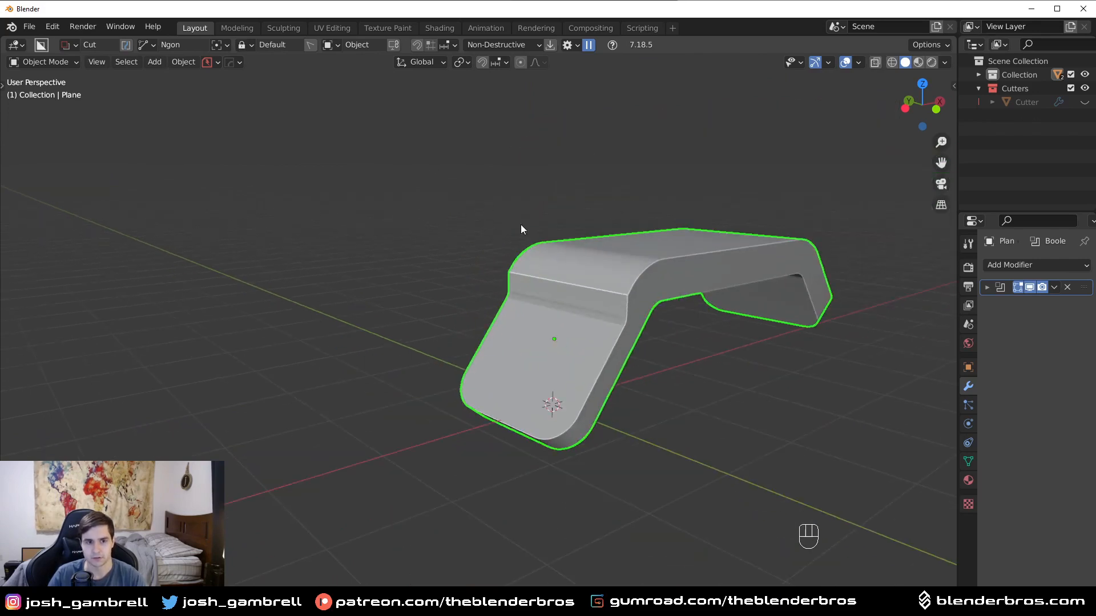
Reveal the arch's boolean cutter with Ever Scroll and show it in the front view
middle_drag(521, 224, 642, 295)
key(alt+a)
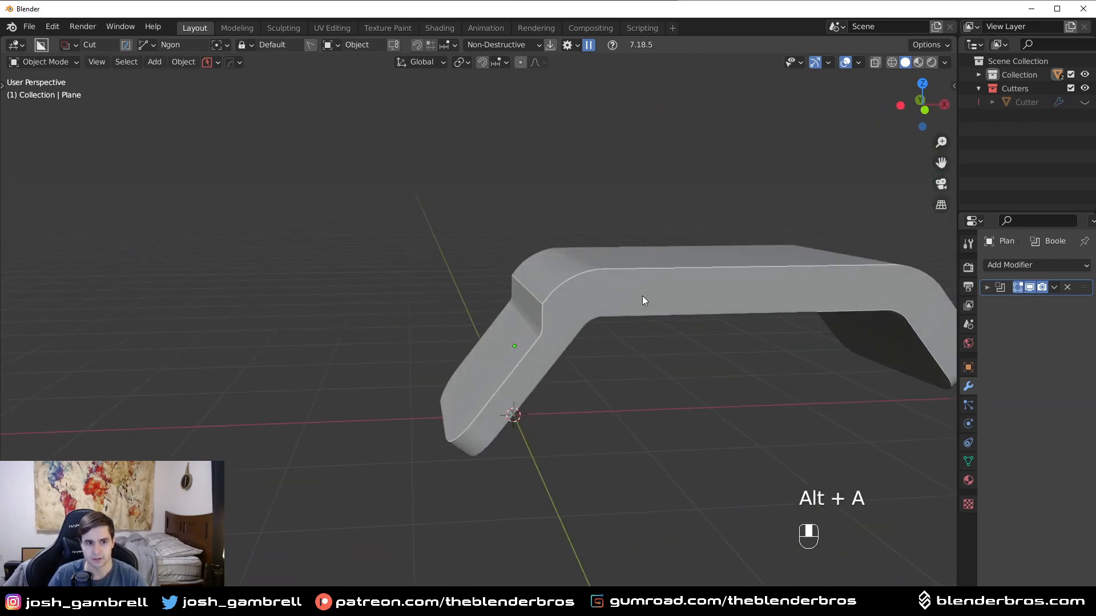
click(633, 292)
key(q)
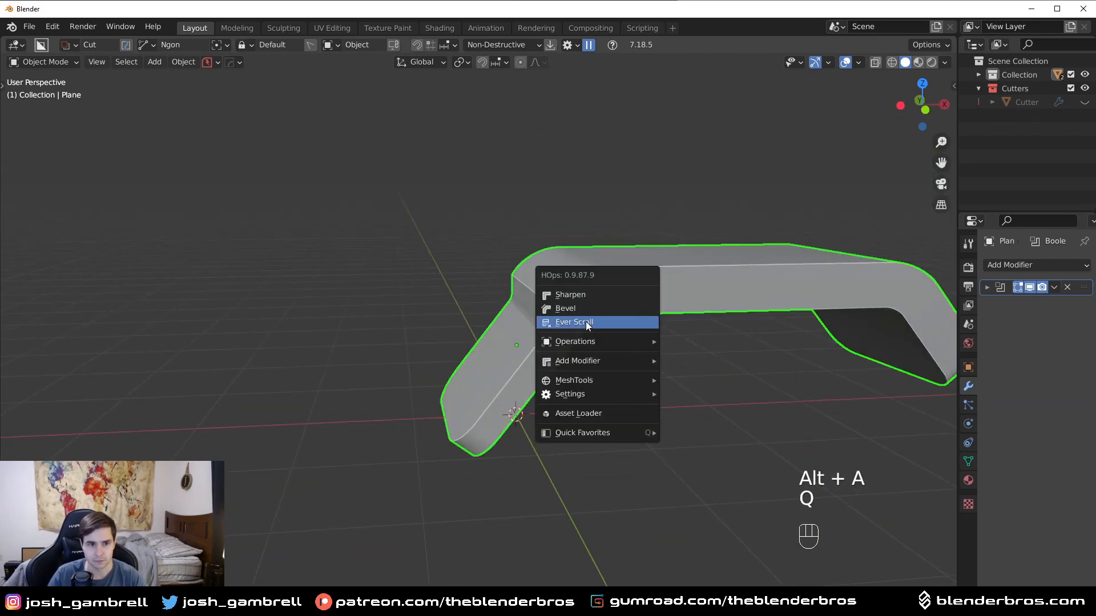
click(587, 320)
key(KP_3)
key(KP_1)
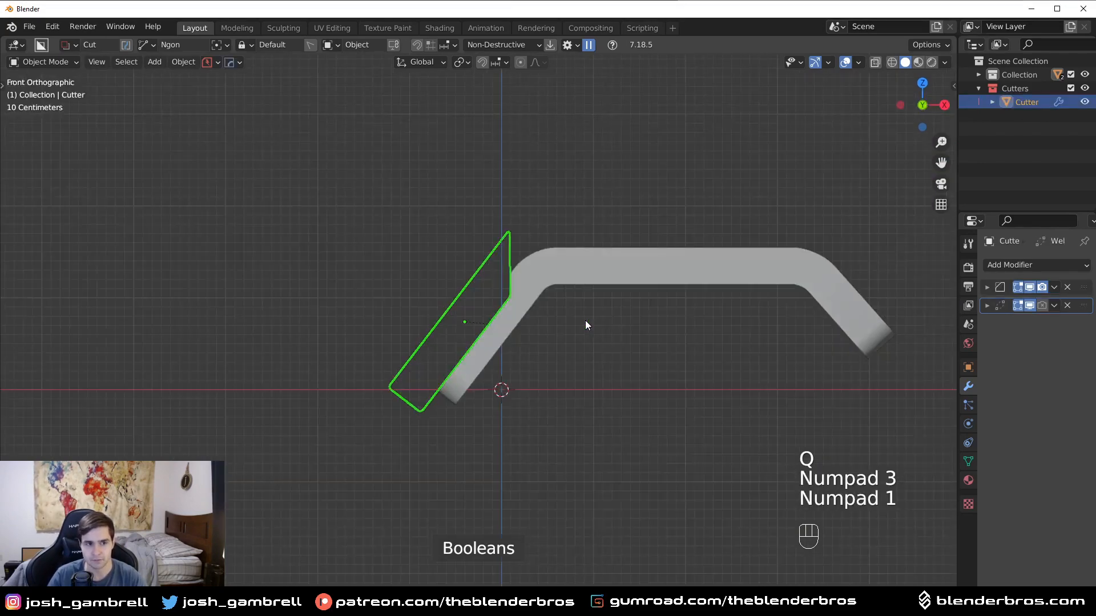
Move the cutter outward from the left leg by about 0.03 m and hide the Cutters collection
key(g)
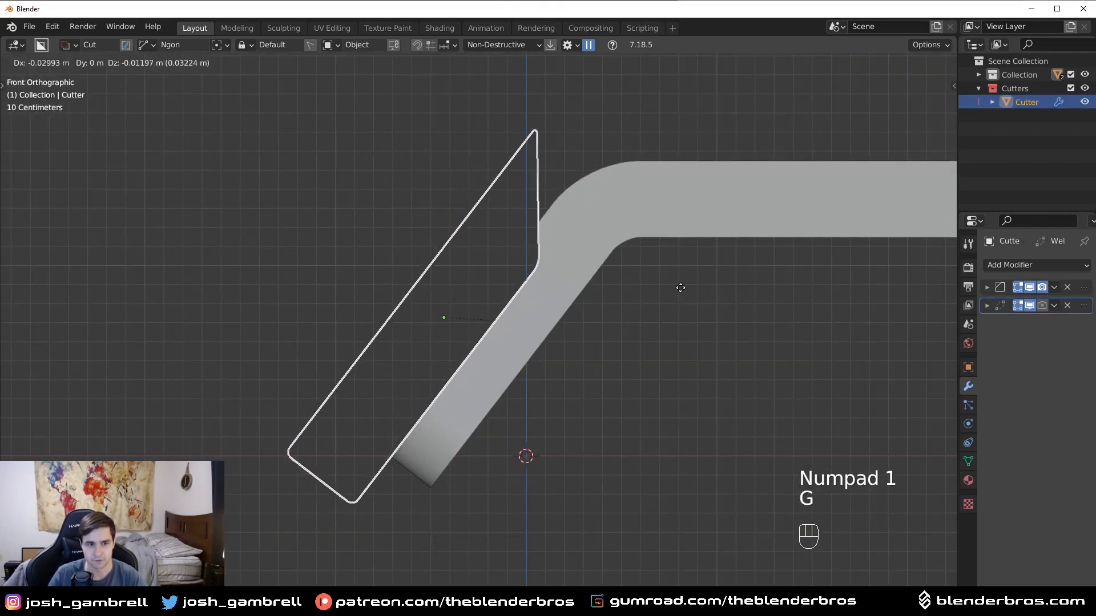
click(680, 289)
key(shift+2)
middle_drag(639, 296, 597, 286)
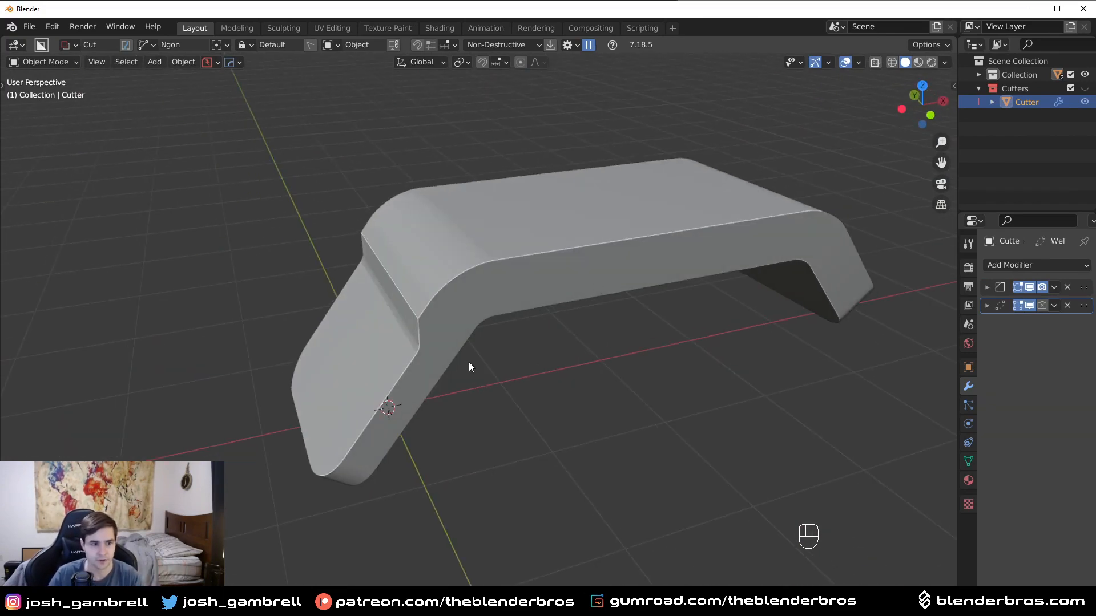
Select the arch in the front view and try an Ngon cut on the right leg's outer side
key(KP_1)
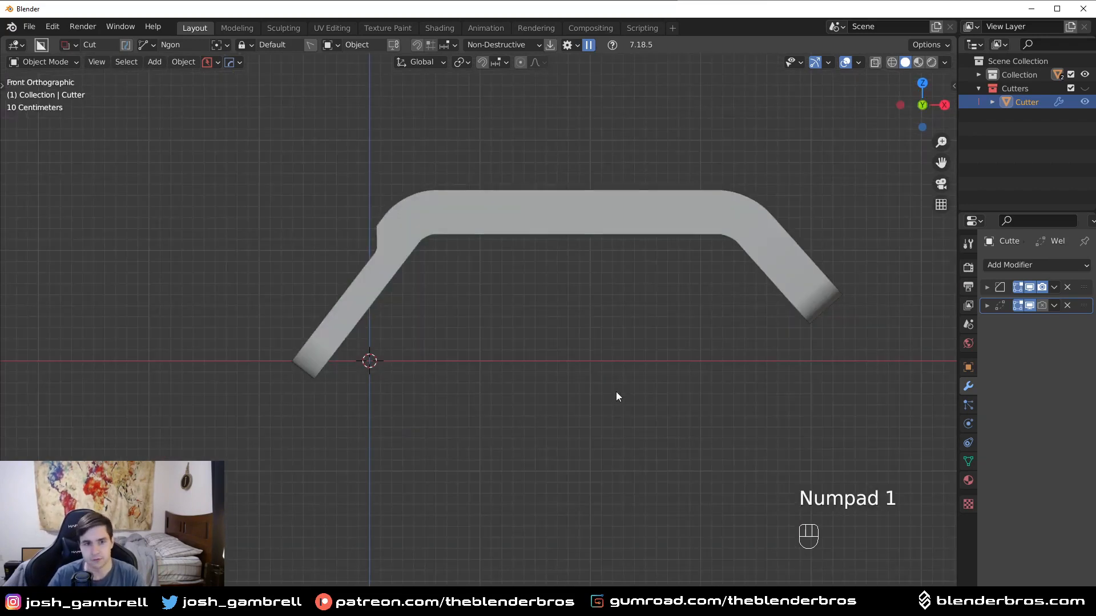
shift+middle_drag(615, 392, 333, 440)
click(486, 383)
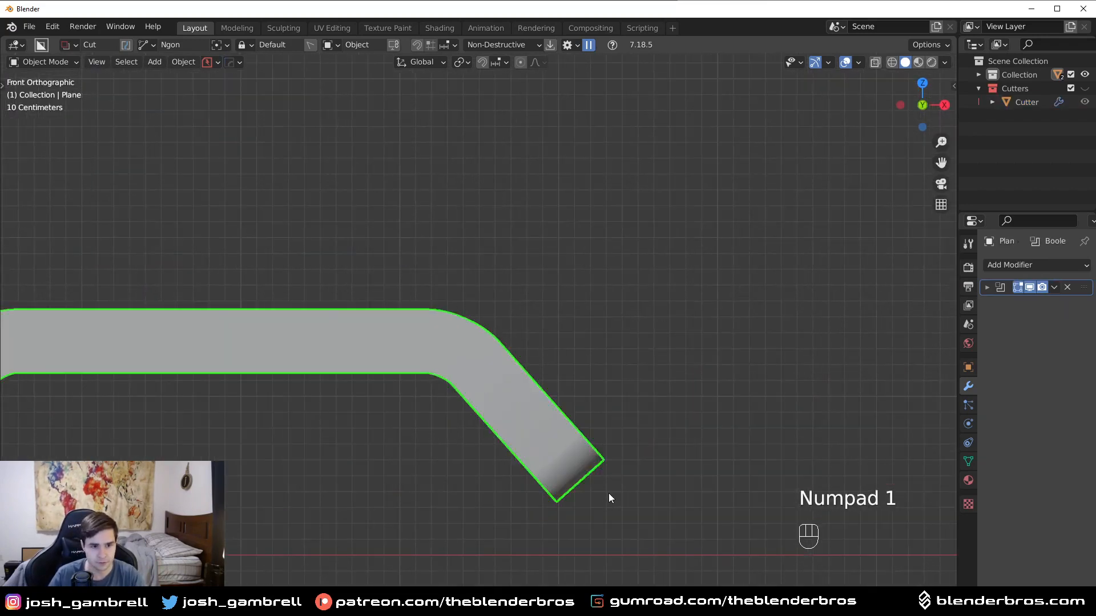
drag(607, 491, 543, 427)
key(Escape)
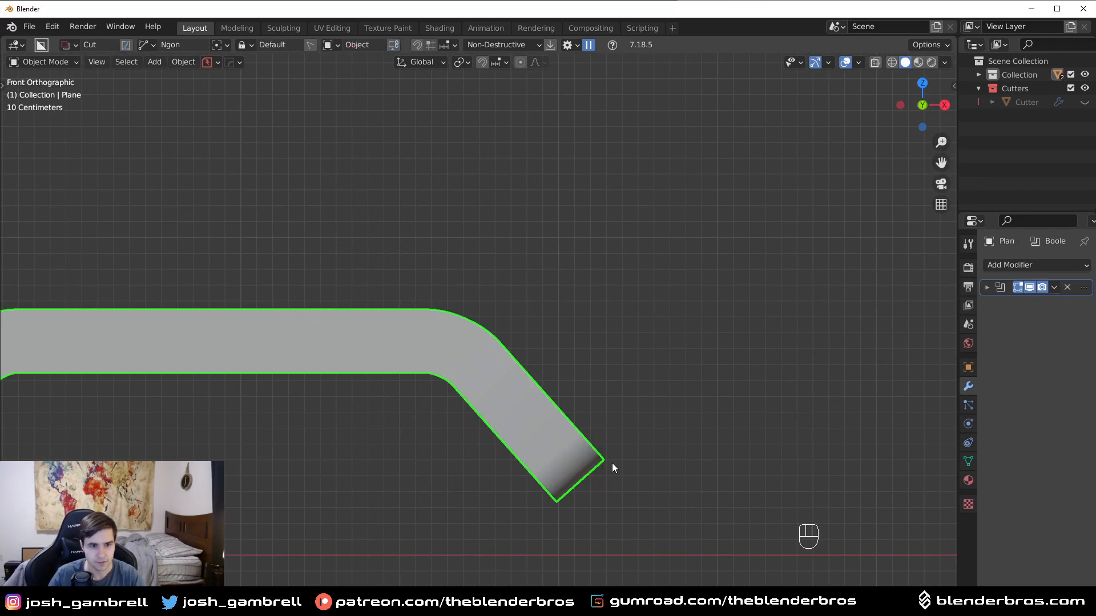
Lay a BoxCutter Line Box parallel to the right leg, scaled and moved to cover the leg's outer half past the bend
key(d)
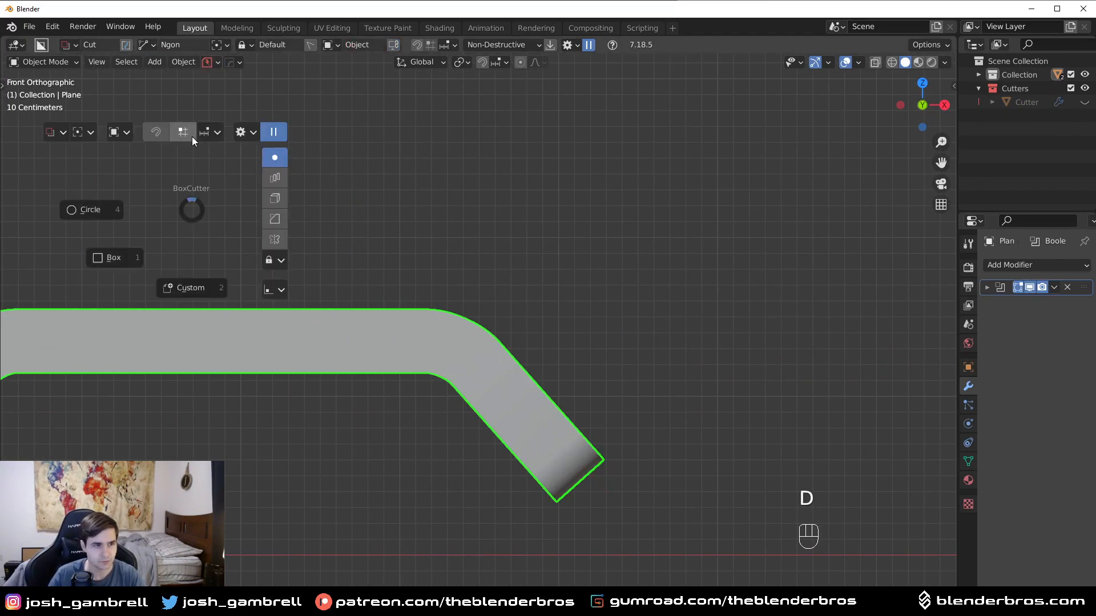
click(109, 267)
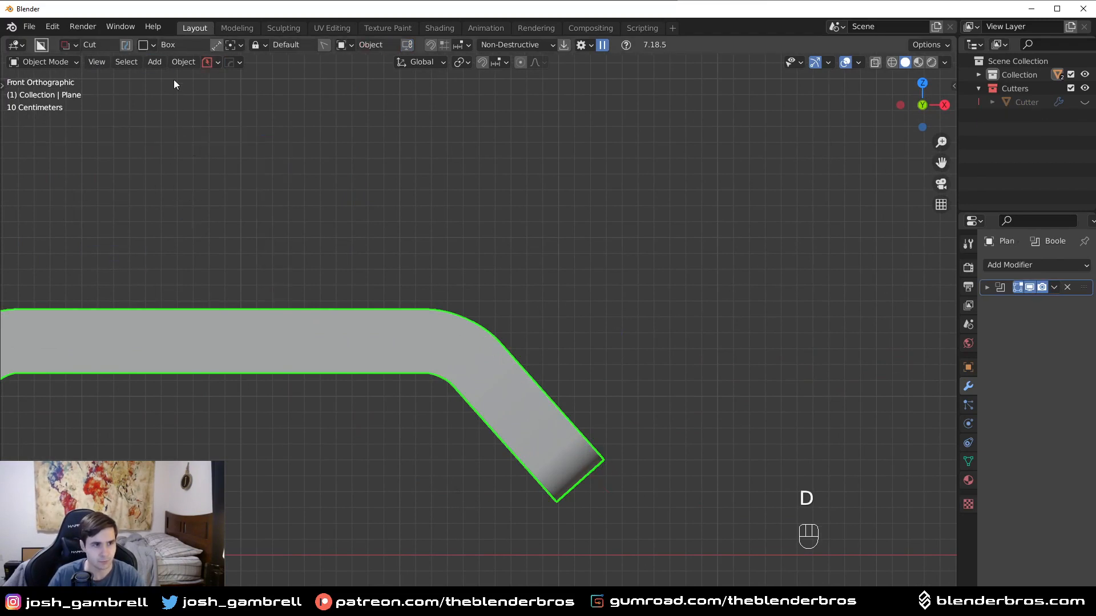
click(217, 46)
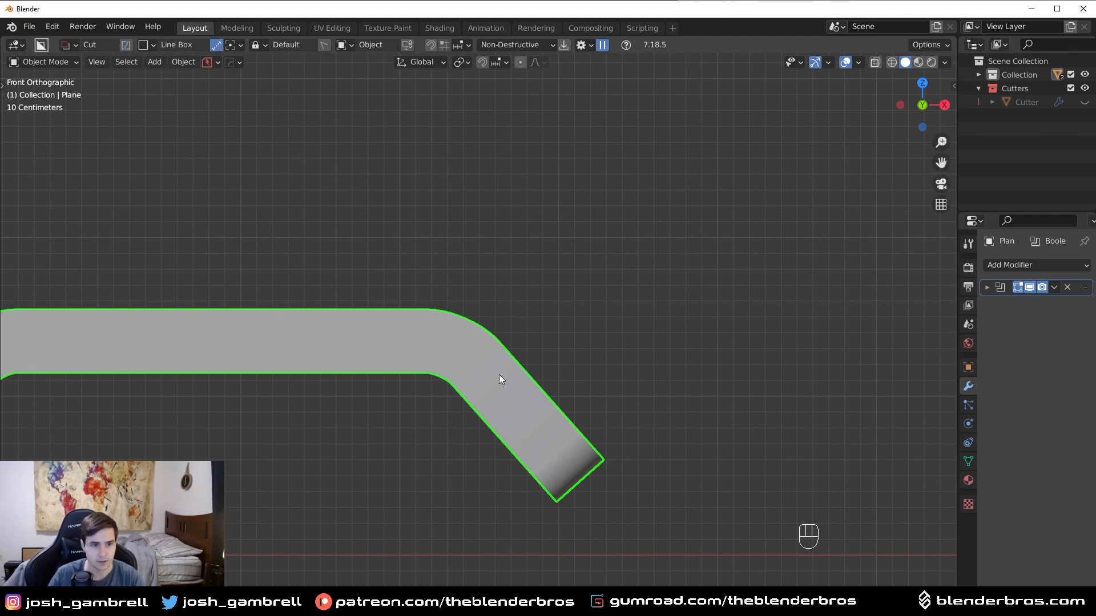
drag(654, 535, 726, 436)
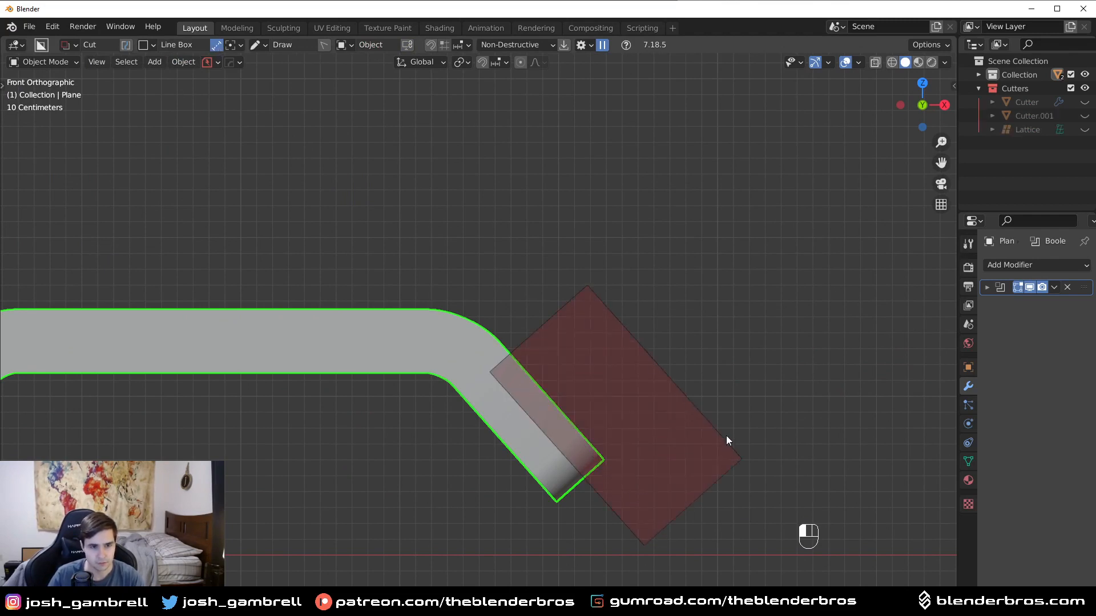
key(s)
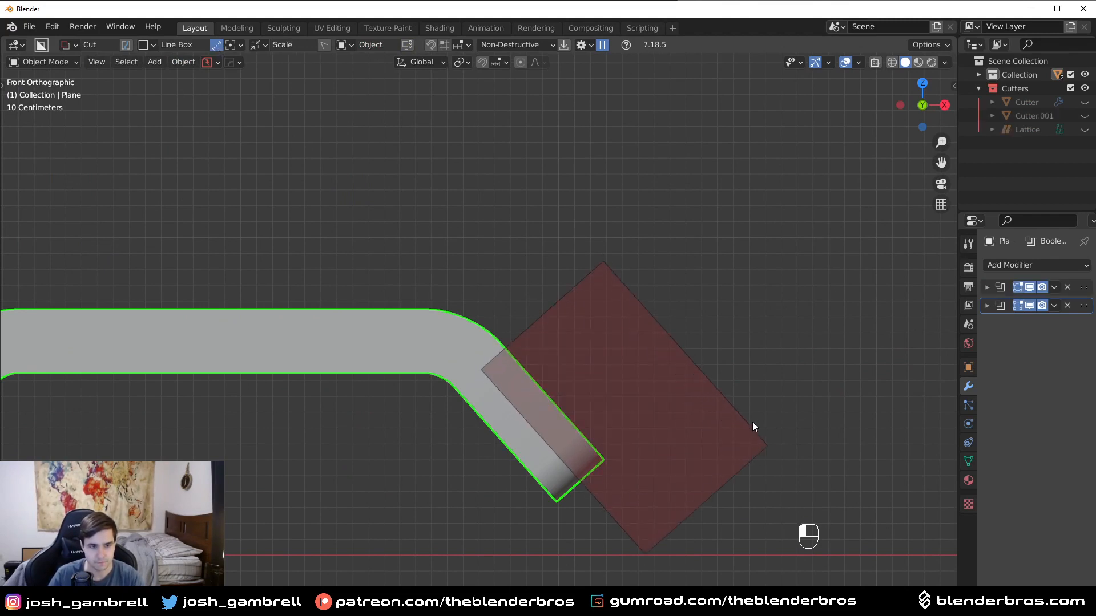
key(g)
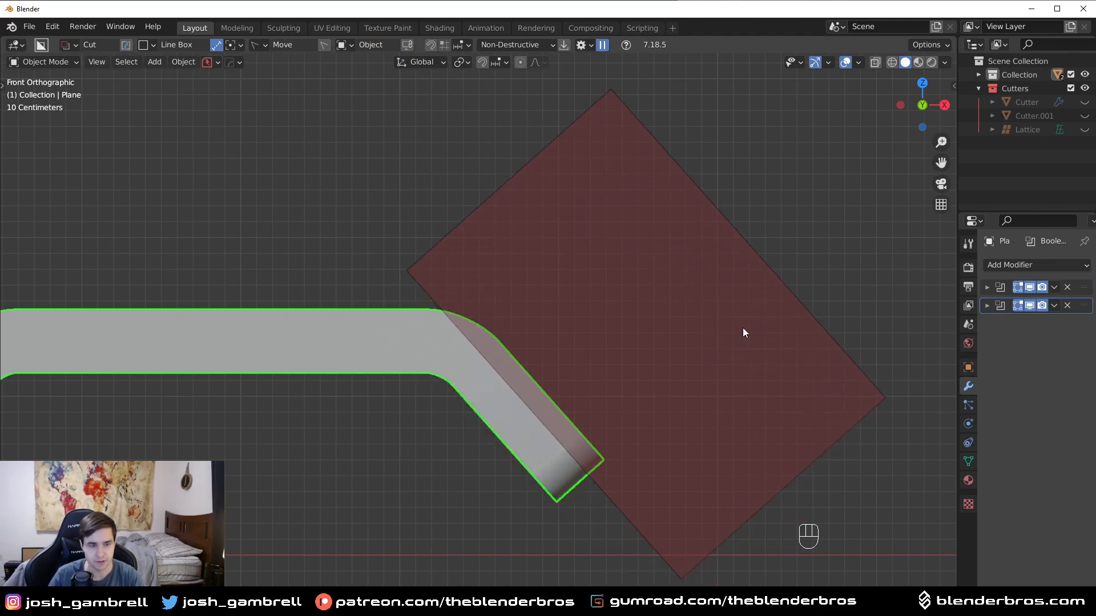
Change the box cut to a Slice and extrude it through the arch's full depth
middle_drag(741, 330, 662, 371)
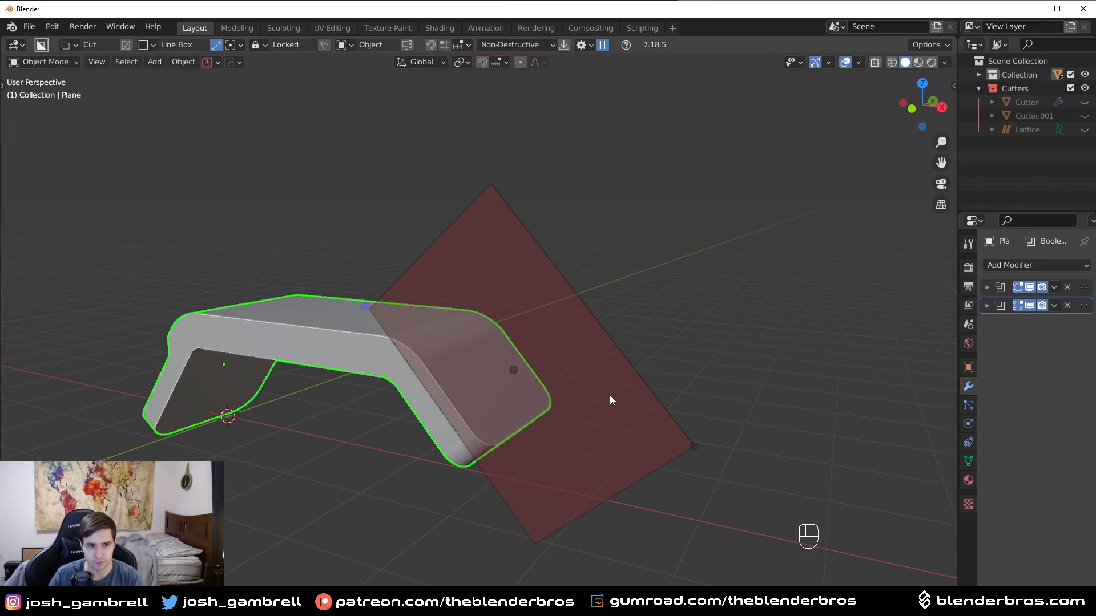
key(x)
drag(514, 370, 705, 290)
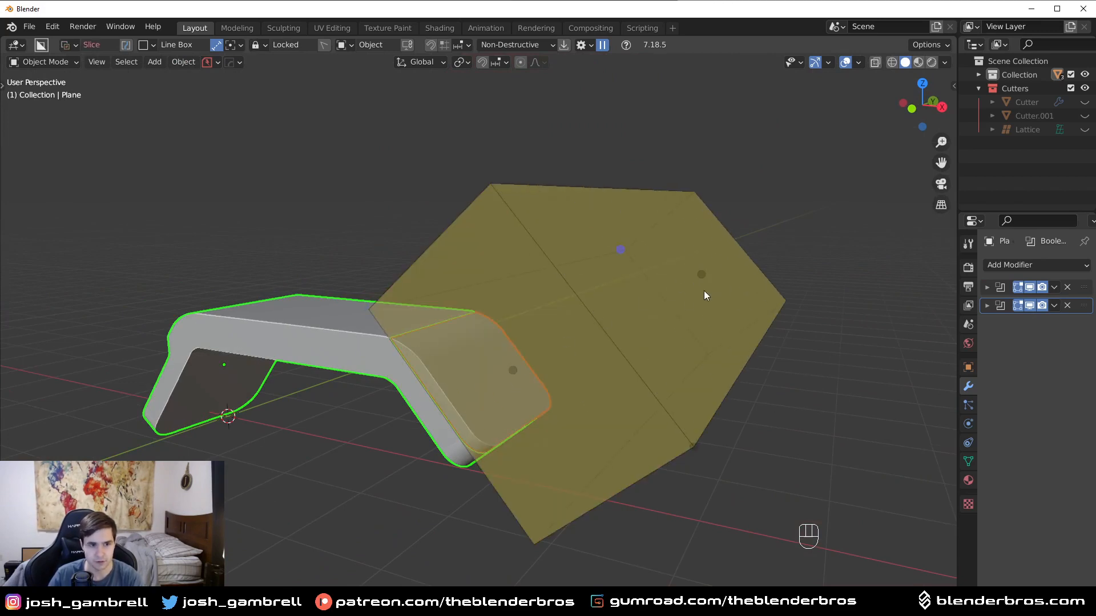
key(space)
Select the sliced-off piece on the right leg and reveal its boolean cutter in the front view
middle_drag(546, 350, 549, 423)
key(alt+a)
scroll(498, 428, up, 3)
click(549, 423)
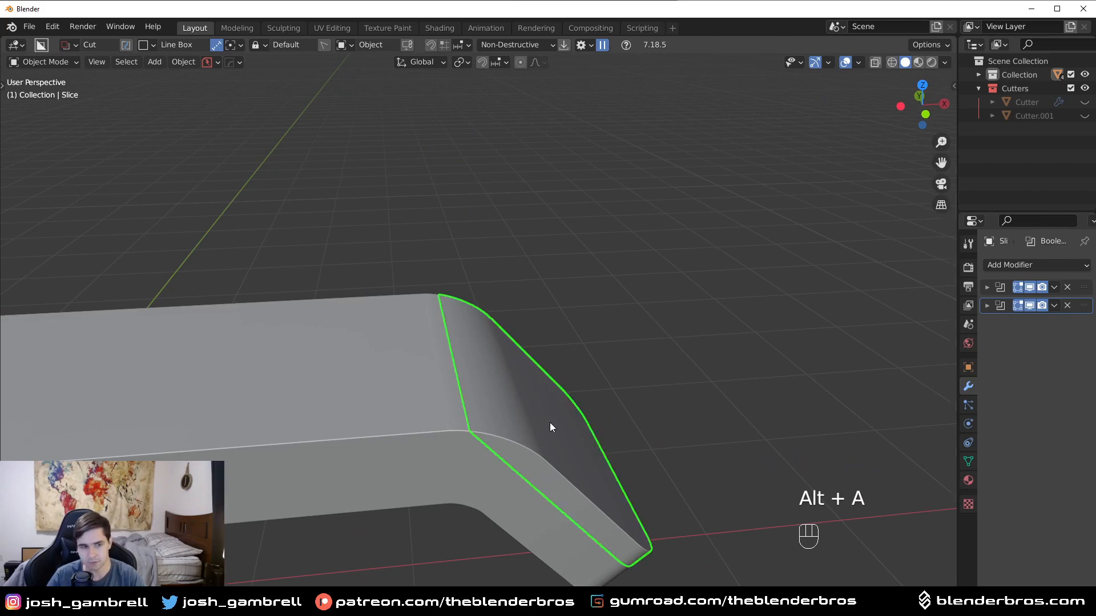
key(KP_1)
key(q)
click(550, 423)
click(788, 482)
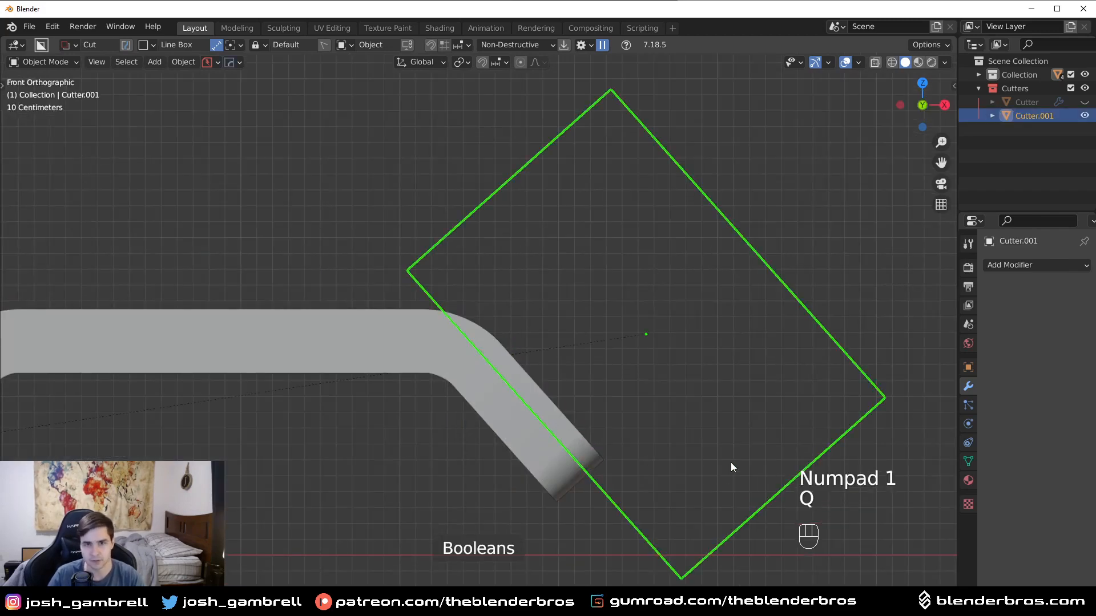
Move the slice cutter slightly outward from the right leg and hide the Cutters collection
key(g)
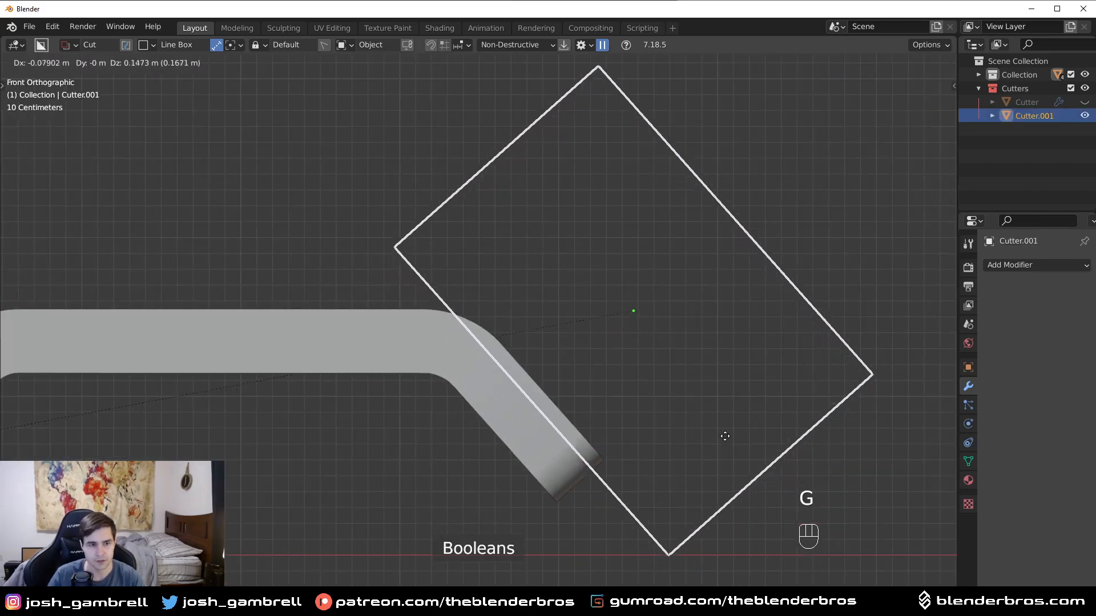
click(737, 459)
key(shift+2)
Examine the arch's left recess and right slice from several sides and check the workflow options in HOps Helper
scroll(523, 334, down, 2)
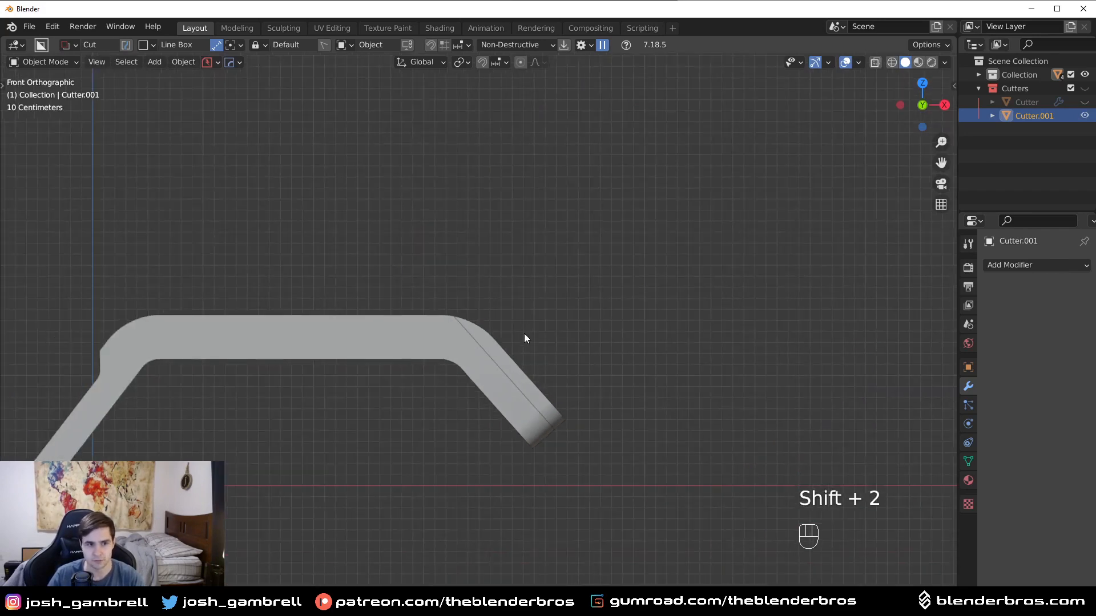
middle_drag(524, 333, 634, 313)
scroll(634, 309, down, 2)
middle_drag(517, 314, 594, 319)
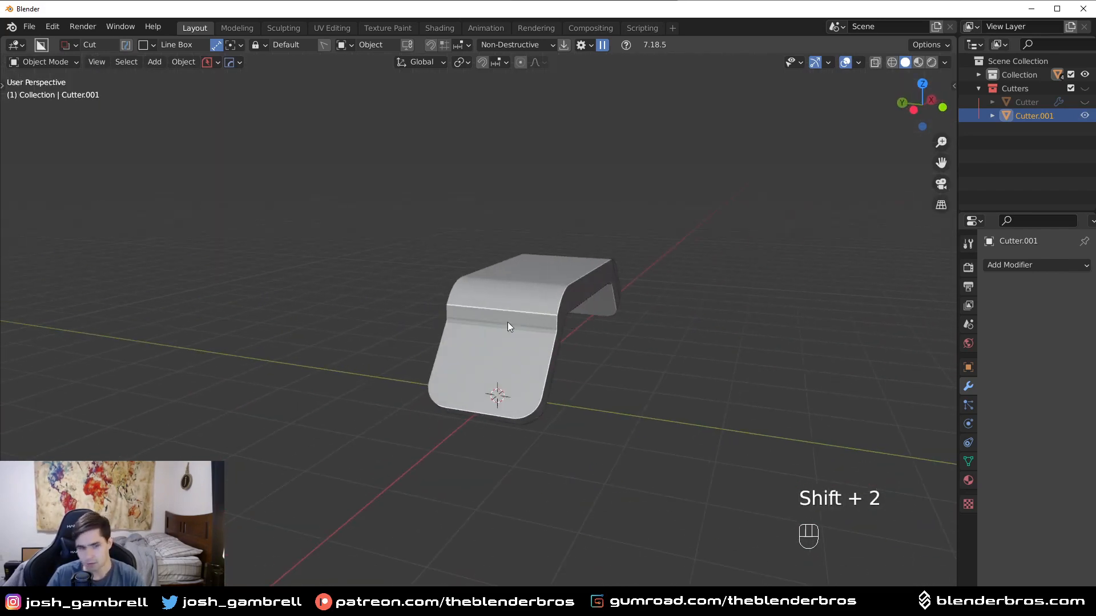
scroll(507, 323, up, 2)
middle_drag(500, 327, 425, 333)
click(431, 315)
scroll(433, 276, up, 4)
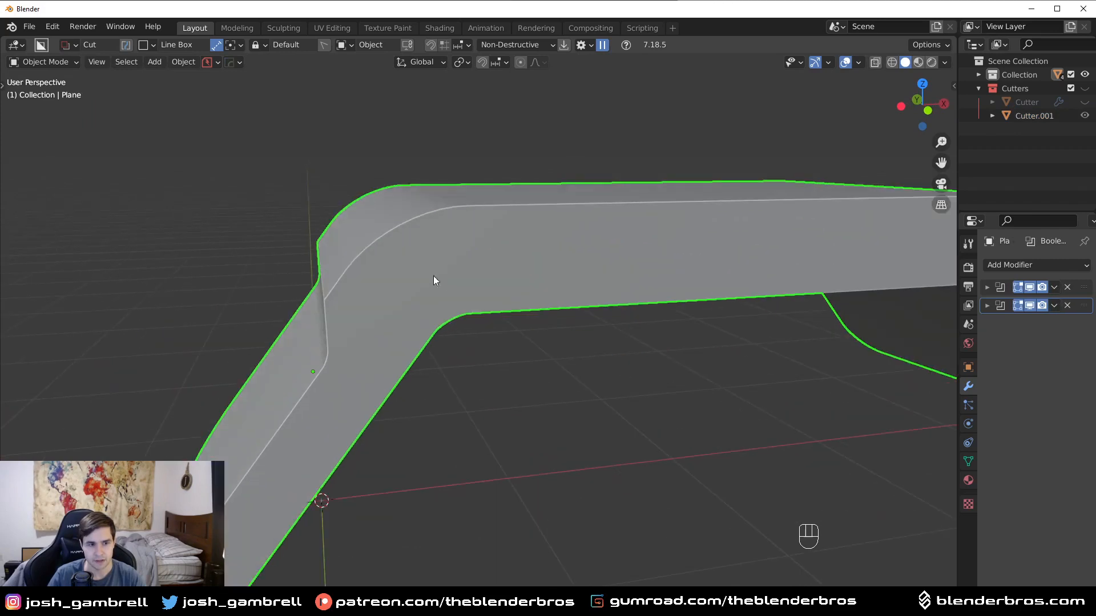
scroll(399, 332, down, 4)
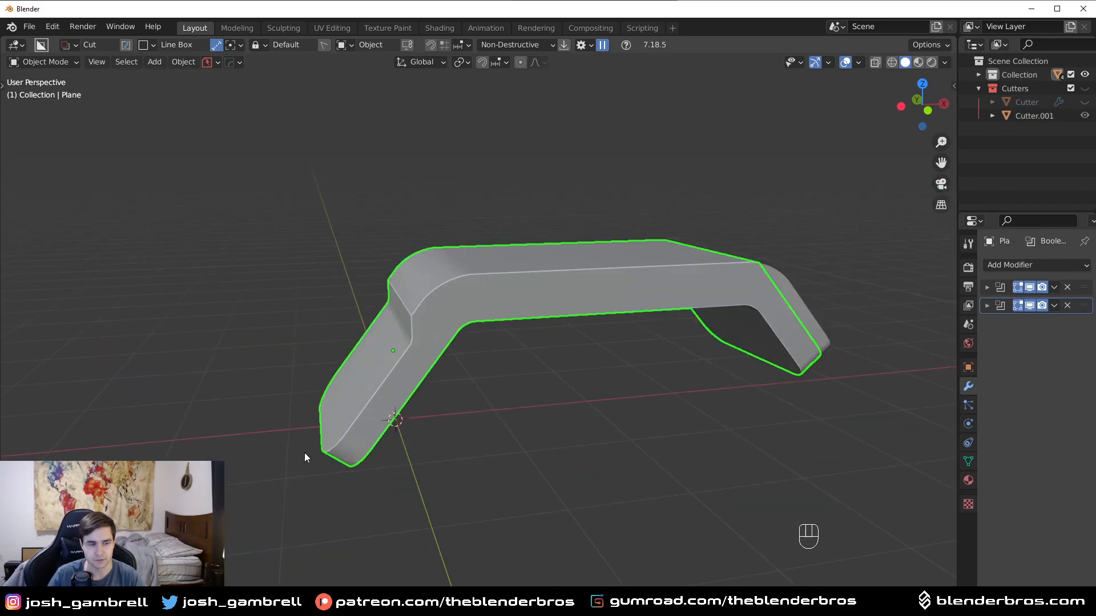
middle_drag(305, 455, 545, 394)
middle_drag(519, 323, 541, 422)
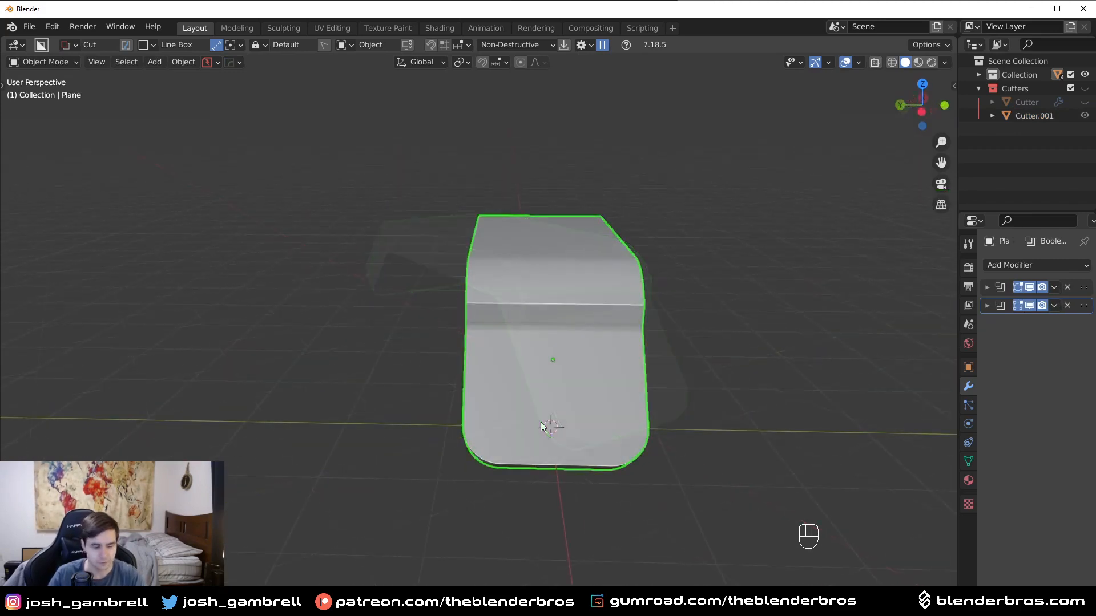
key(ctrl+grave)
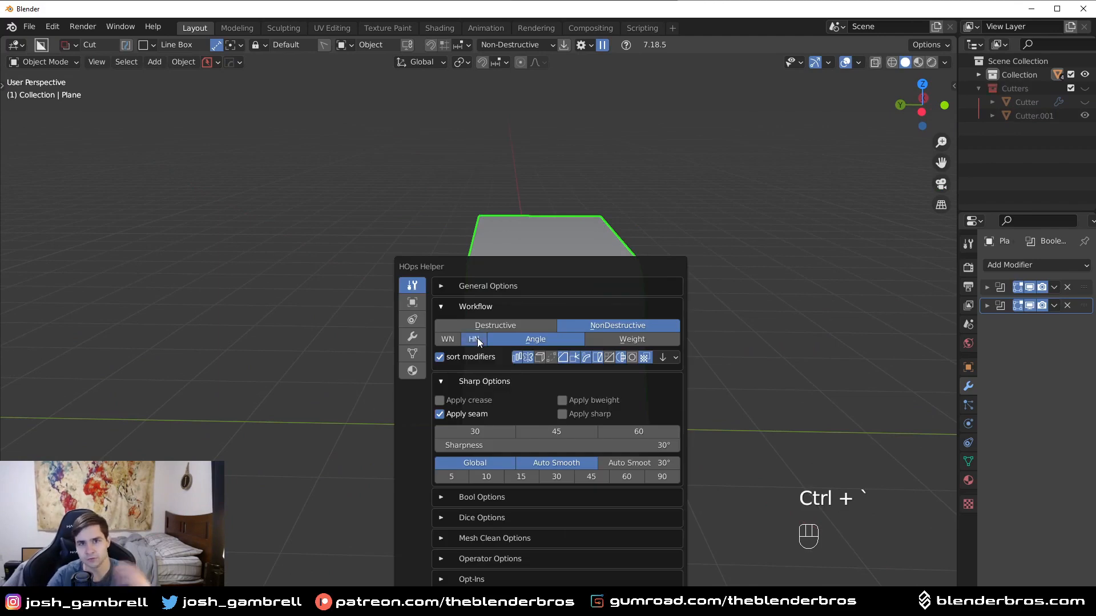
key(Escape)
Add a HardOps bevel to the arch with 0.01 m width, 3 segments and a 30° angle limit
middle_drag(690, 299, 590, 312)
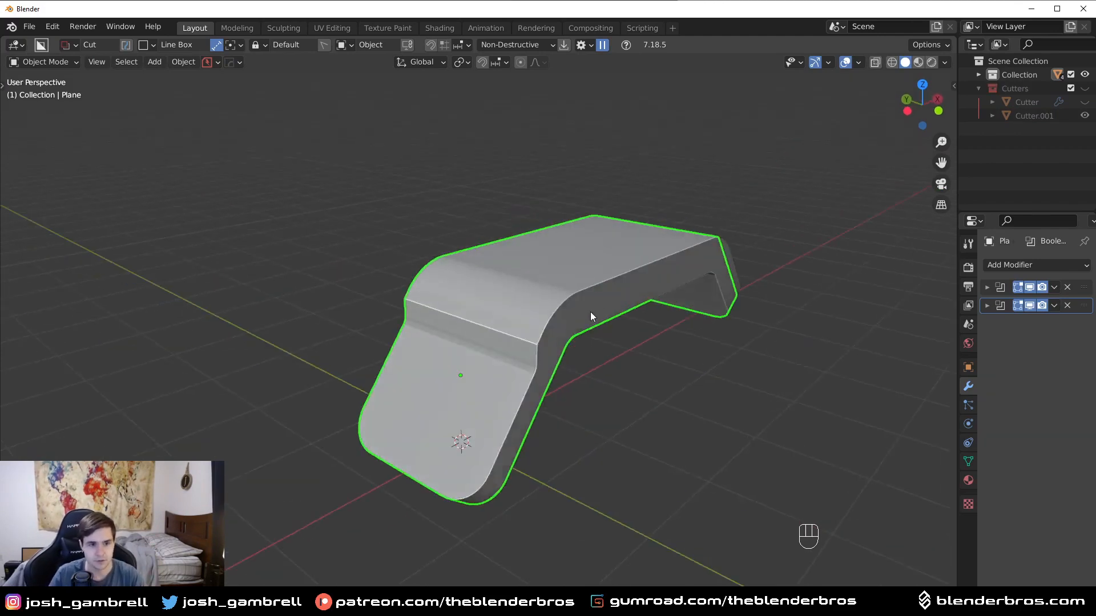
scroll(590, 311, up, 3)
key(q)
click(586, 307)
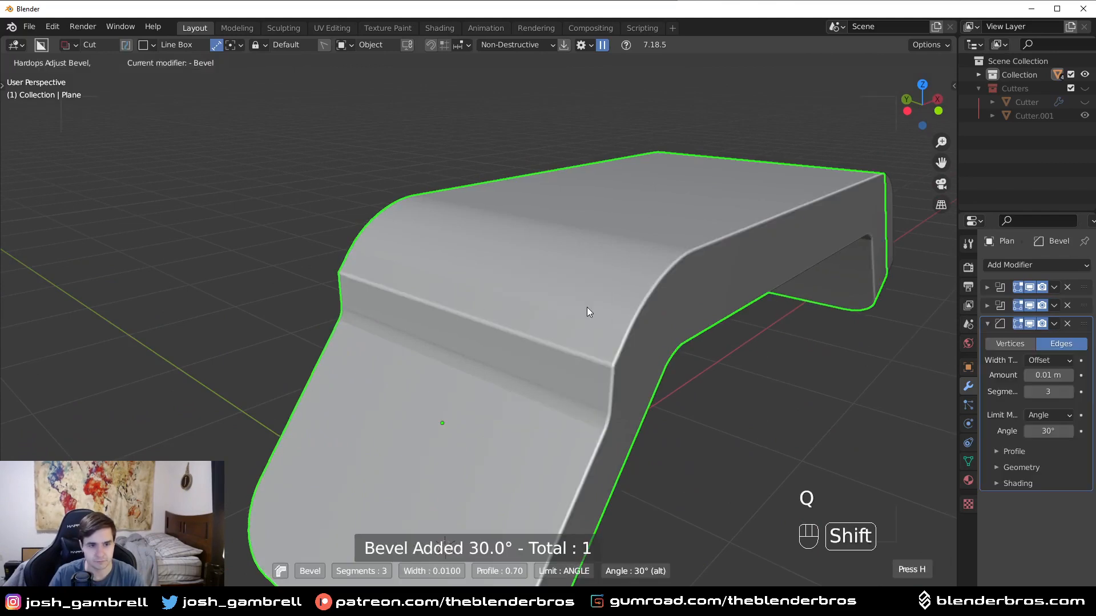
click(586, 307)
Chamfer the arch's outer long edges in Edit Mode with a one-segment bevel about 0.0672 m wide
scroll(635, 306, down, 4)
middle_drag(717, 328, 513, 289)
scroll(522, 299, up, 2)
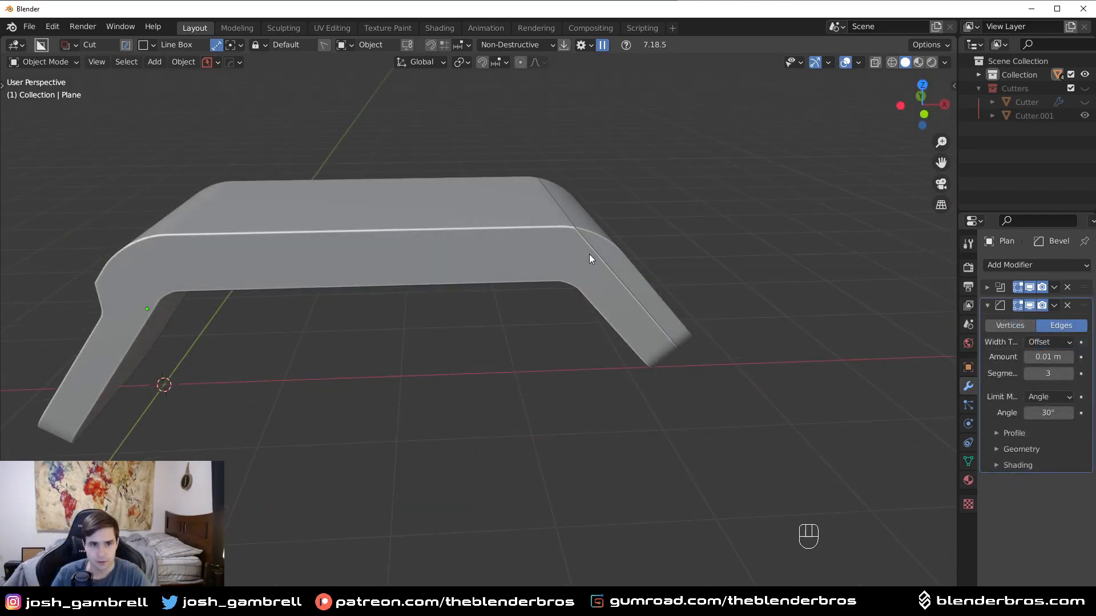
click(554, 267)
key(Tab)
scroll(175, 337, down, 2)
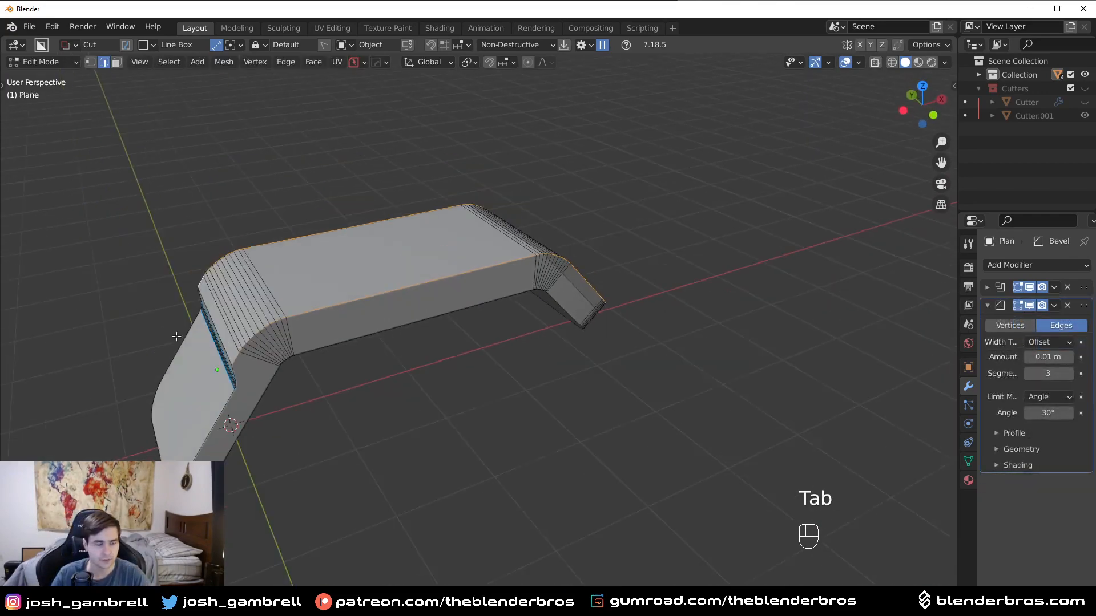
middle_drag(176, 337, 542, 384)
scroll(542, 384, up, 2)
key(ctrl+b)
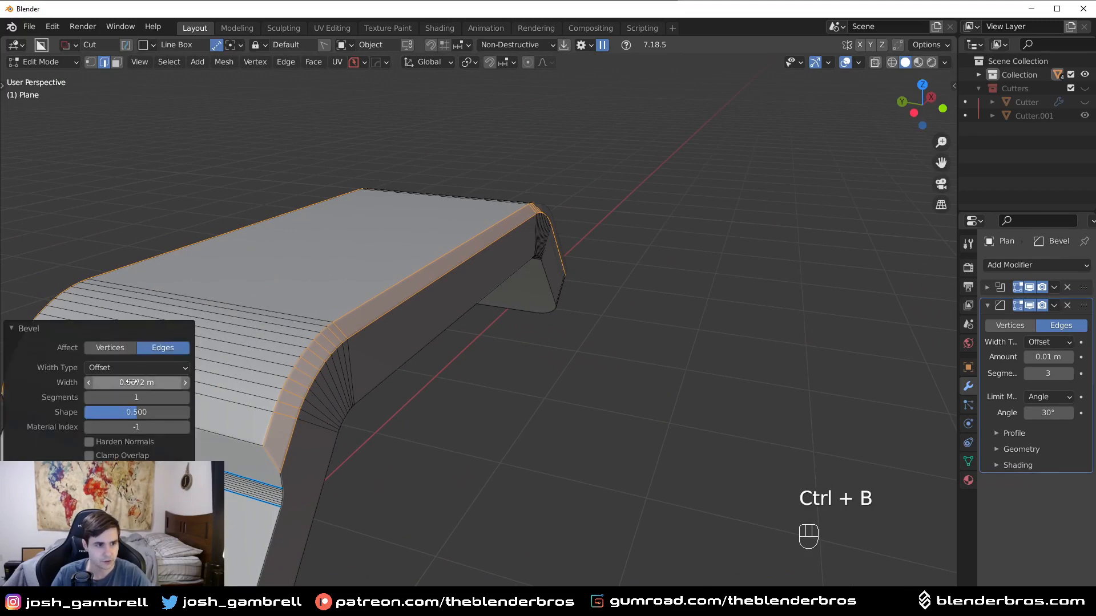
click(132, 382)
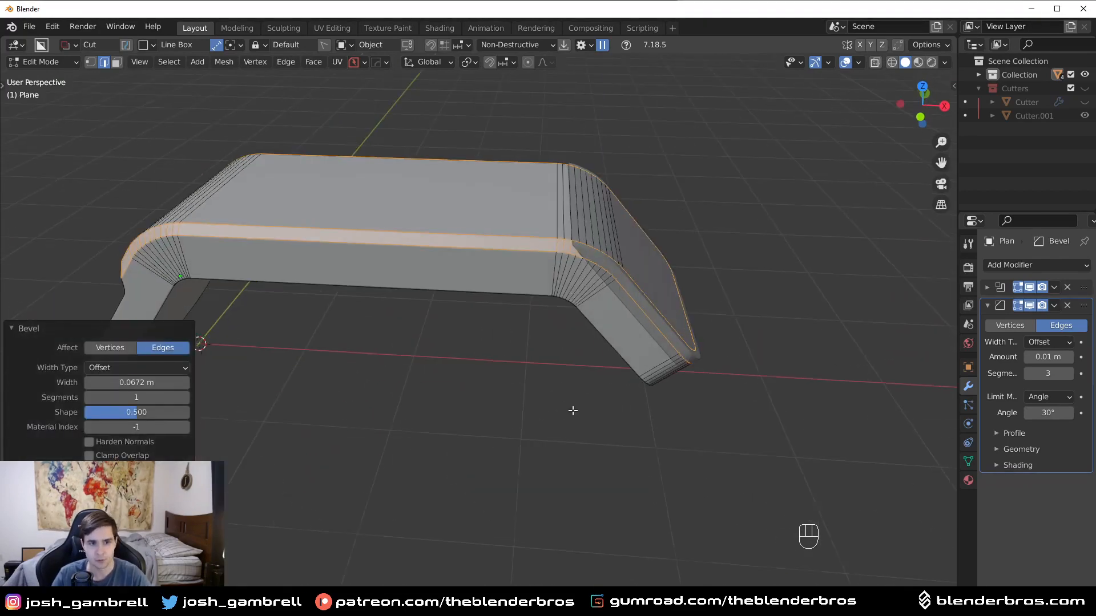
key(Tab)
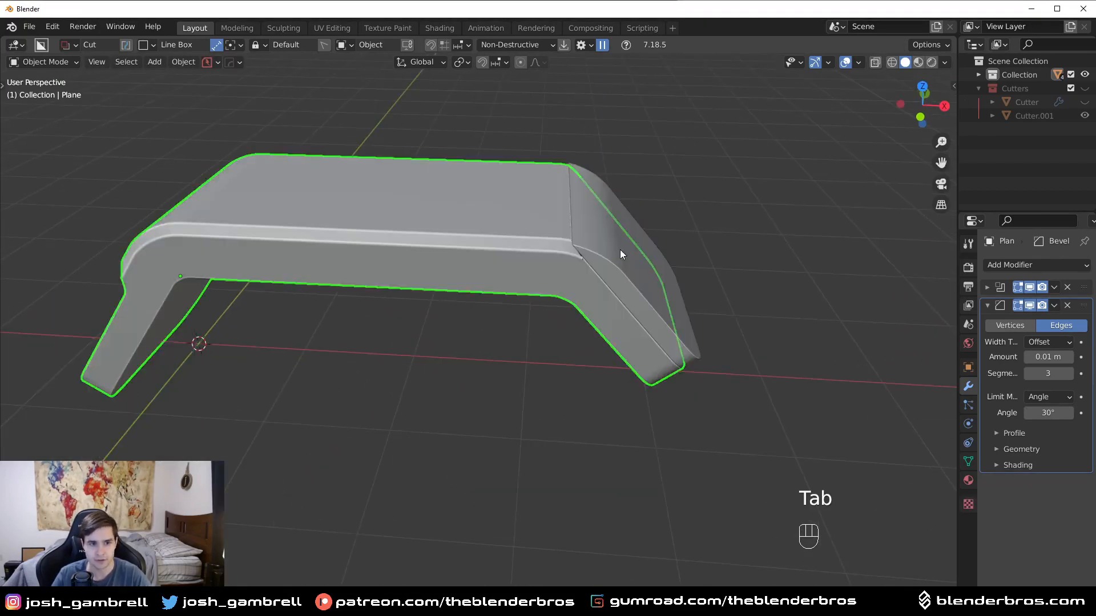
Select the slice on the right leg and apply both of its Boolean modifiers
click(618, 289)
key(Tab)
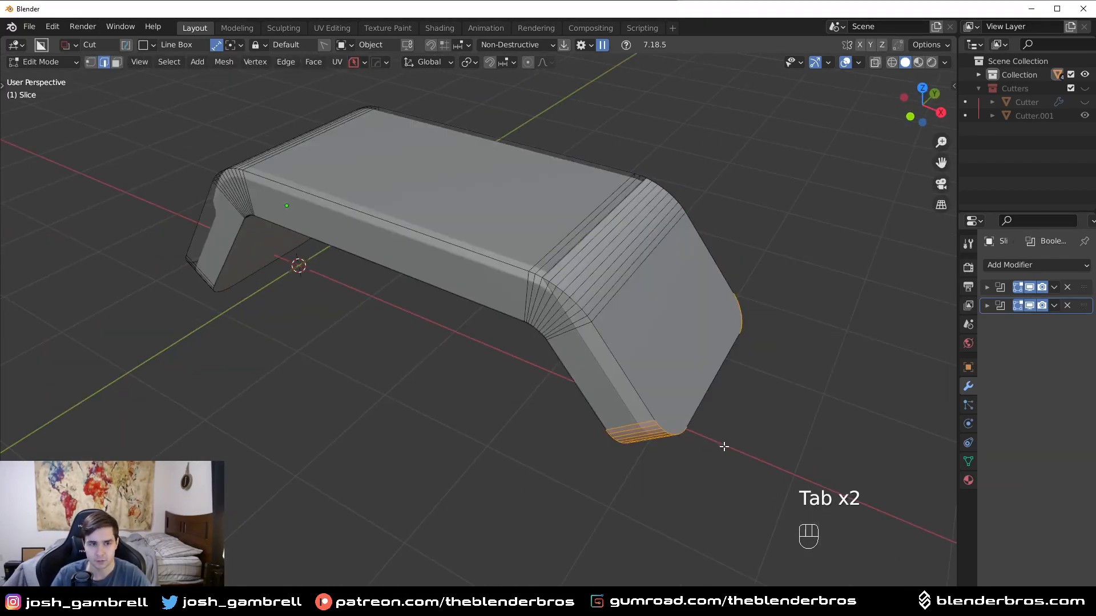
key(Tab)
scroll(738, 327, up, 1)
shift+middle_drag(736, 327, 649, 356)
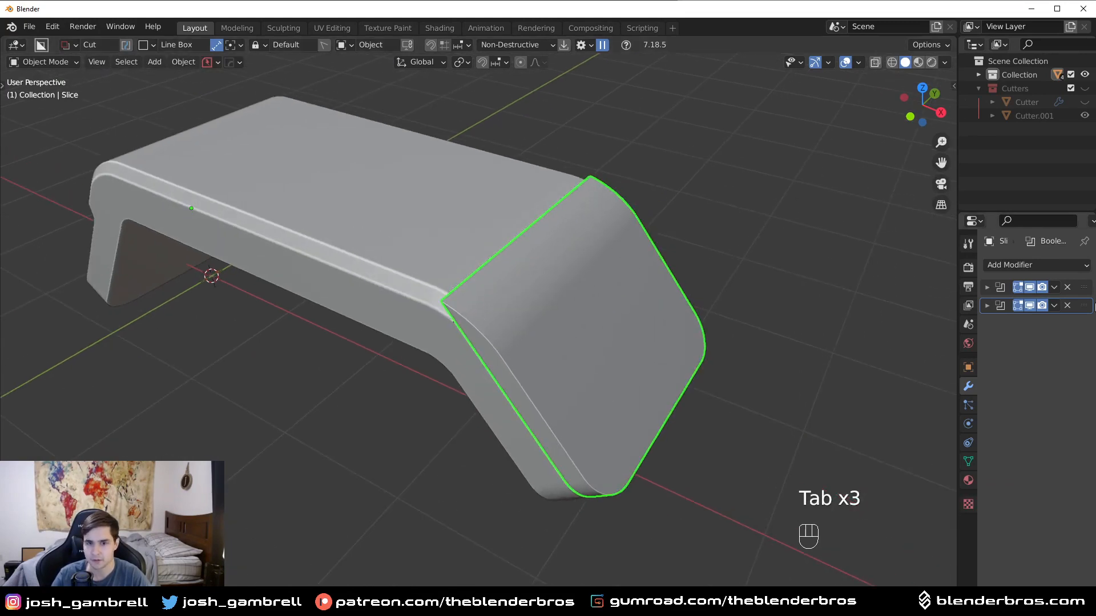
middle_drag(597, 286, 707, 335)
click(1054, 288)
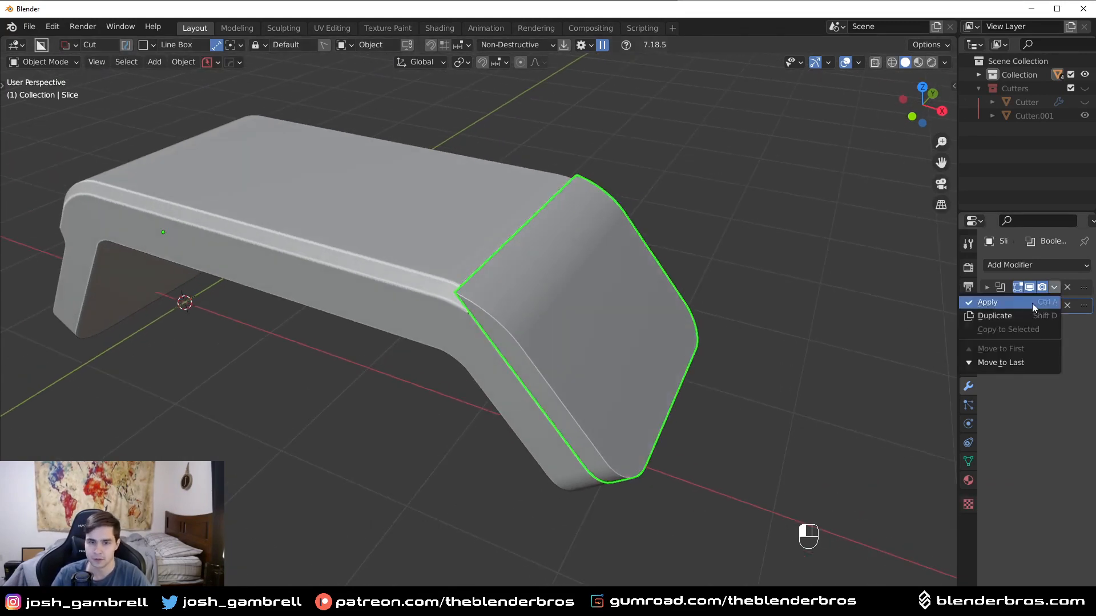
click(1034, 309)
click(1053, 288)
click(1048, 303)
Dissolve the slice's edge loop that lies closest to the seam with the arch
key(Tab)
middle_drag(475, 286, 481, 279)
scroll(481, 279, up, 3)
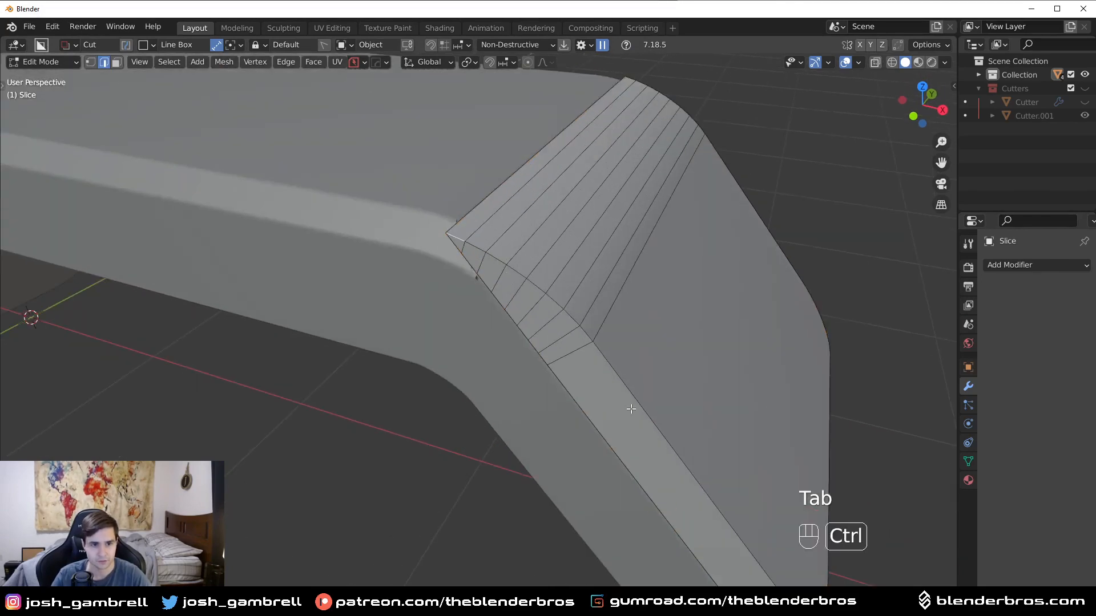
middle_drag(459, 237, 551, 347)
alt+click(564, 310)
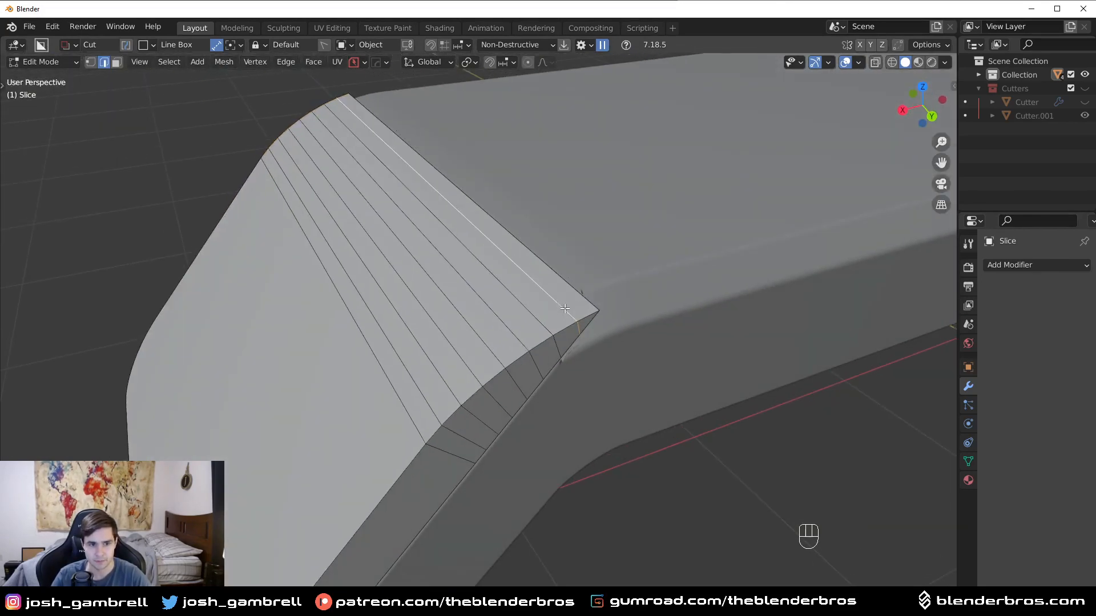
key(ctrl+x)
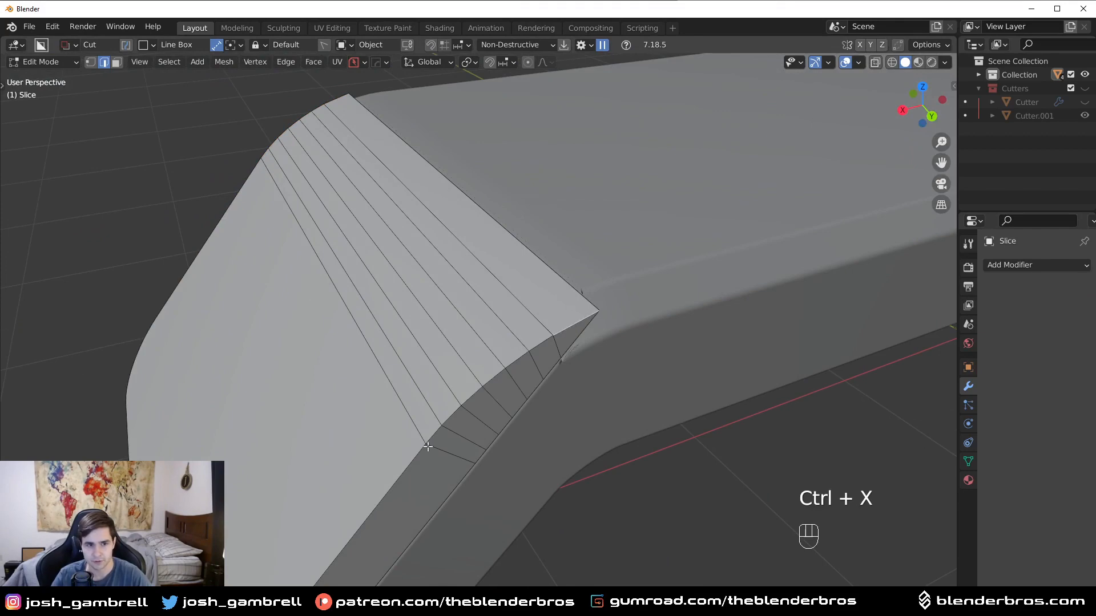
middle_drag(428, 446, 563, 393)
ctrl+click(528, 136)
middle_drag(533, 139, 539, 163)
key(ctrl+b)
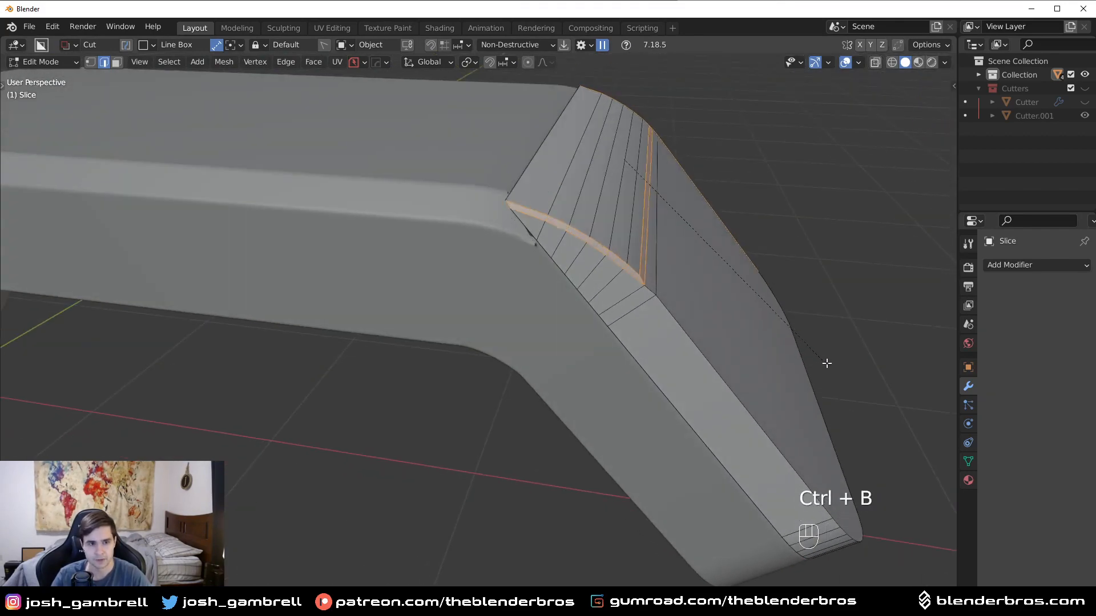
right_click(834, 365)
middle_drag(770, 368, 714, 354)
scroll(546, 262, down, 4)
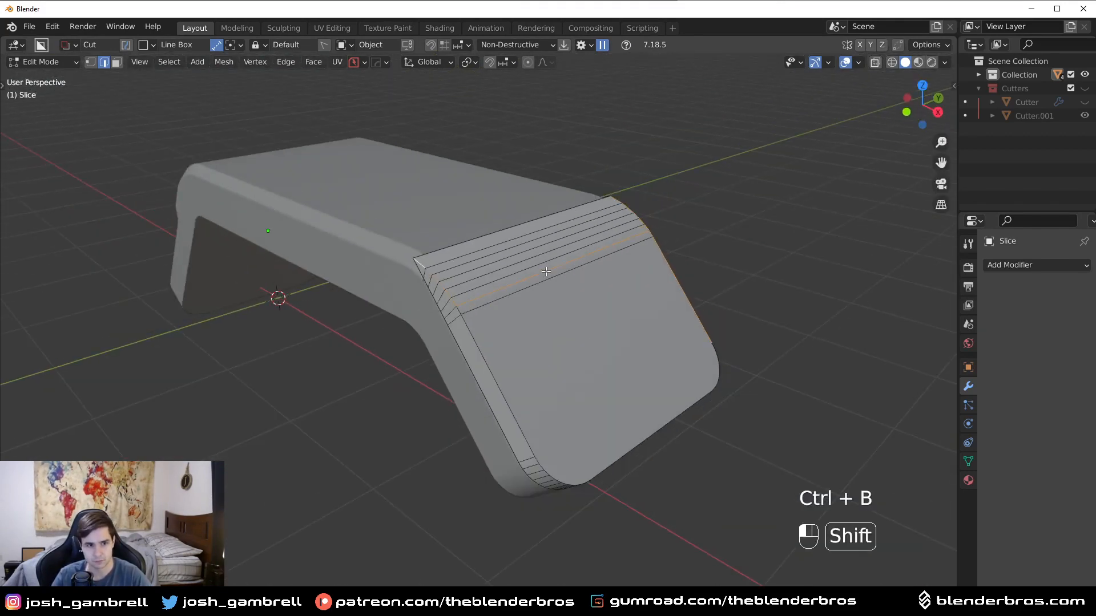
key(alt+a)
Chamfer the slice's outer rim edges with a one-segment bevel 0.06717 m wide to match the arch
middle_drag(502, 376, 441, 386)
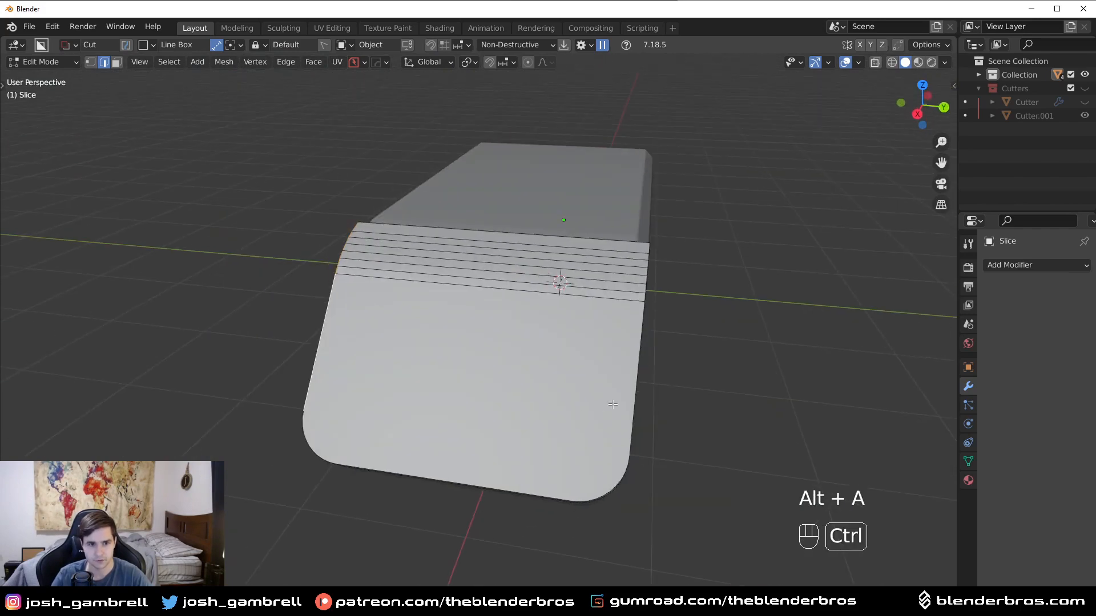
ctrl+click(616, 403)
middle_drag(617, 403, 522, 378)
ctrl+click(510, 276)
scroll(536, 314, up, 1)
key(ctrl+b)
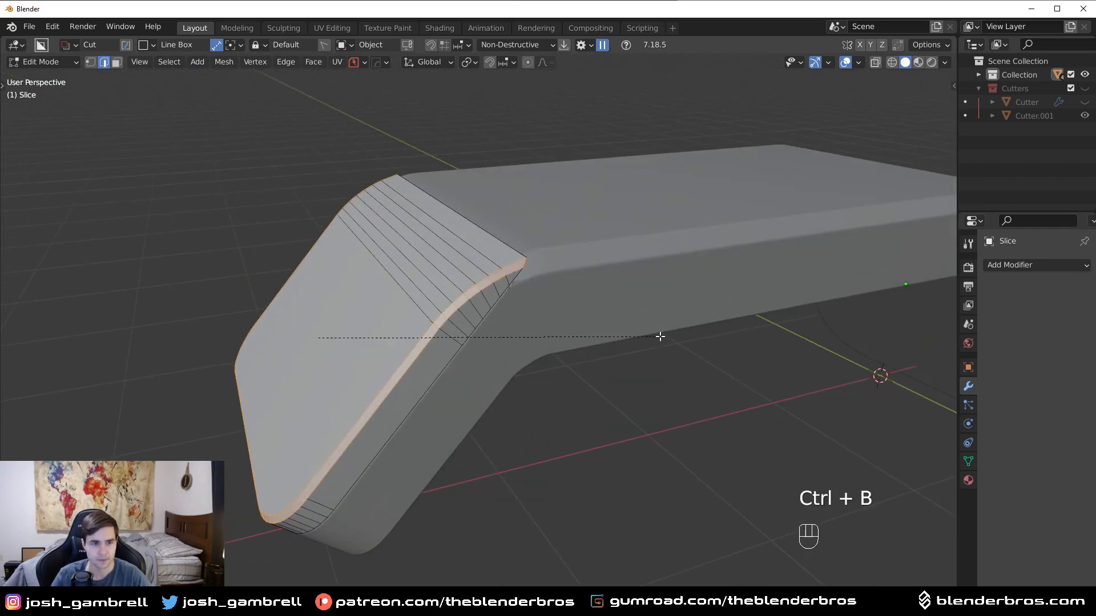
click(663, 336)
double_click(132, 382)
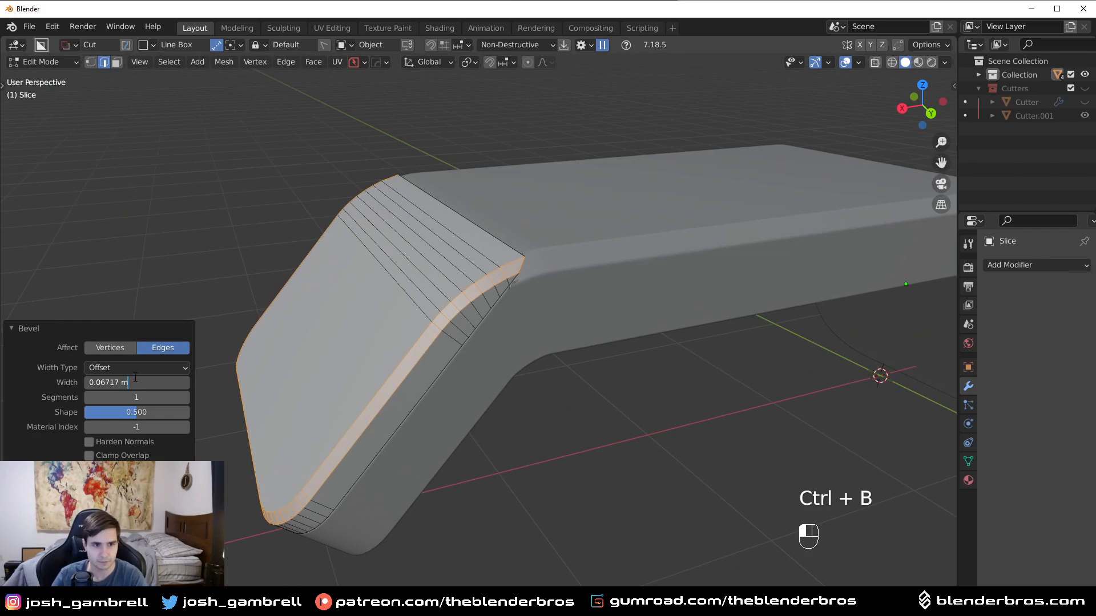
key(Return)
Dissolve the edge closest to the seam across the slice's chamfer, and return to Object Mode with nothing selected
middle_drag(668, 365, 583, 367)
scroll(538, 285, up, 3)
key(Tab)
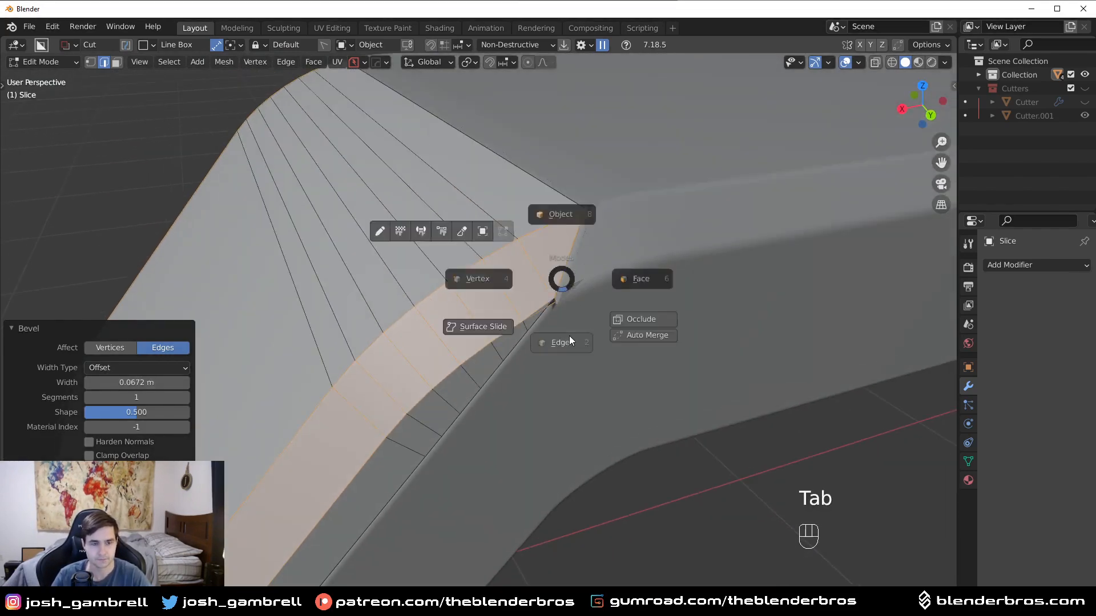
alt+click(540, 271)
key(ctrl+x)
key(Tab)
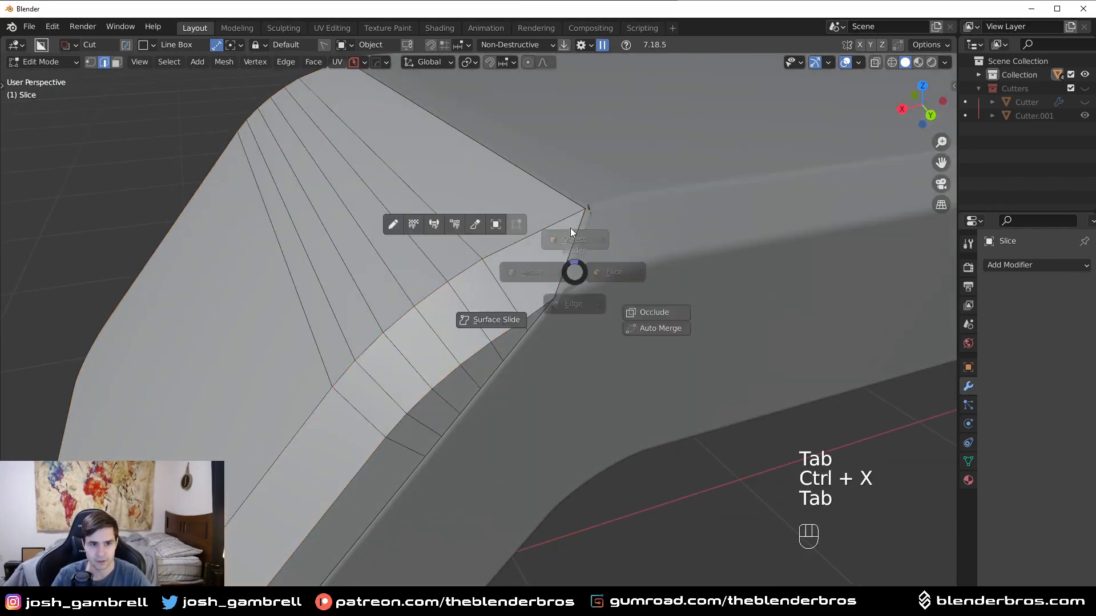
click(570, 233)
scroll(557, 338, down, 4)
key(alt+a)
Add a HardOps bevel to the slice with about 0.0045 m width, 3 segments and a 30° angle limit
middle_drag(480, 361, 533, 324)
click(534, 324)
scroll(537, 325, up, 5)
key(q)
click(540, 324)
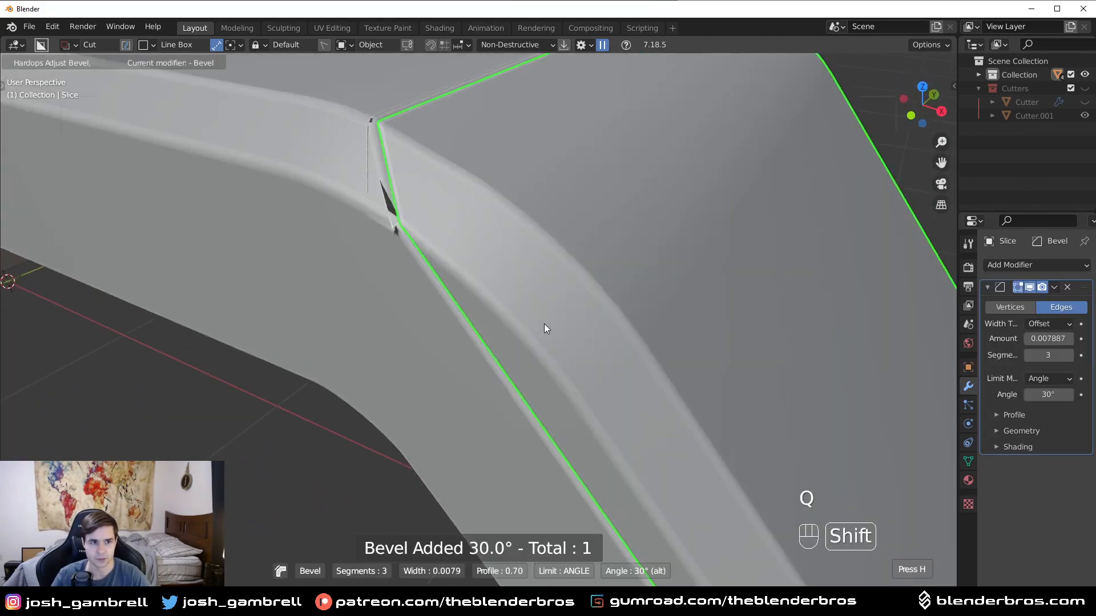
click(550, 323)
Select the arch and apply its Boolean modifier
click(370, 269)
key(Tab)
middle_drag(371, 271, 473, 314)
click(474, 321)
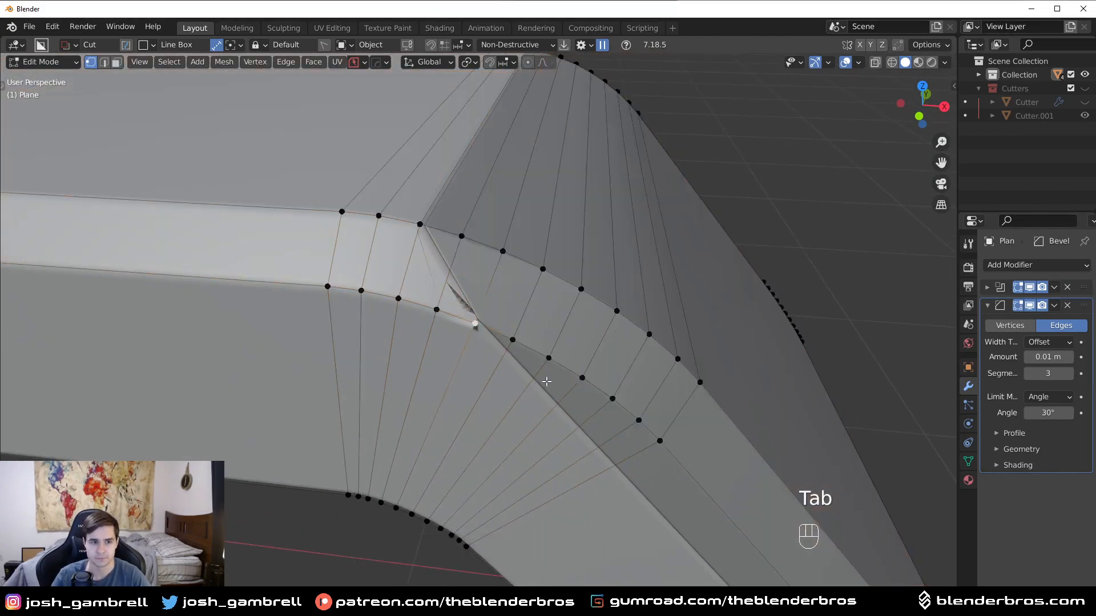
key(Escape)
key(Tab)
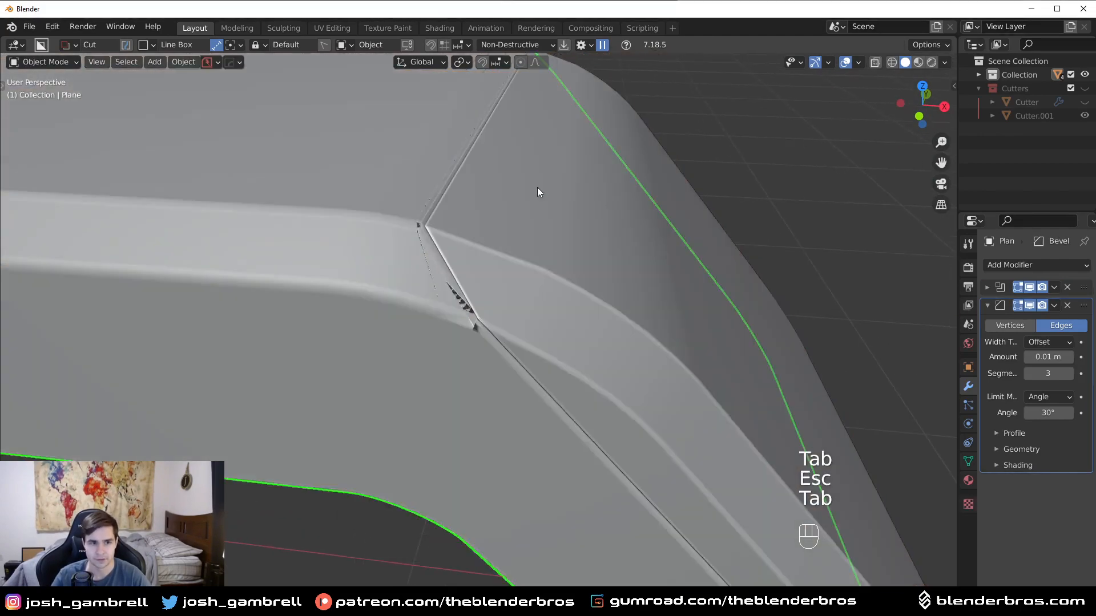
click(1055, 288)
click(1046, 297)
Isolate the arch in Edit Mode and merge the stray vertices at the lower end of the chamfer beside the slice seam
key(Tab)
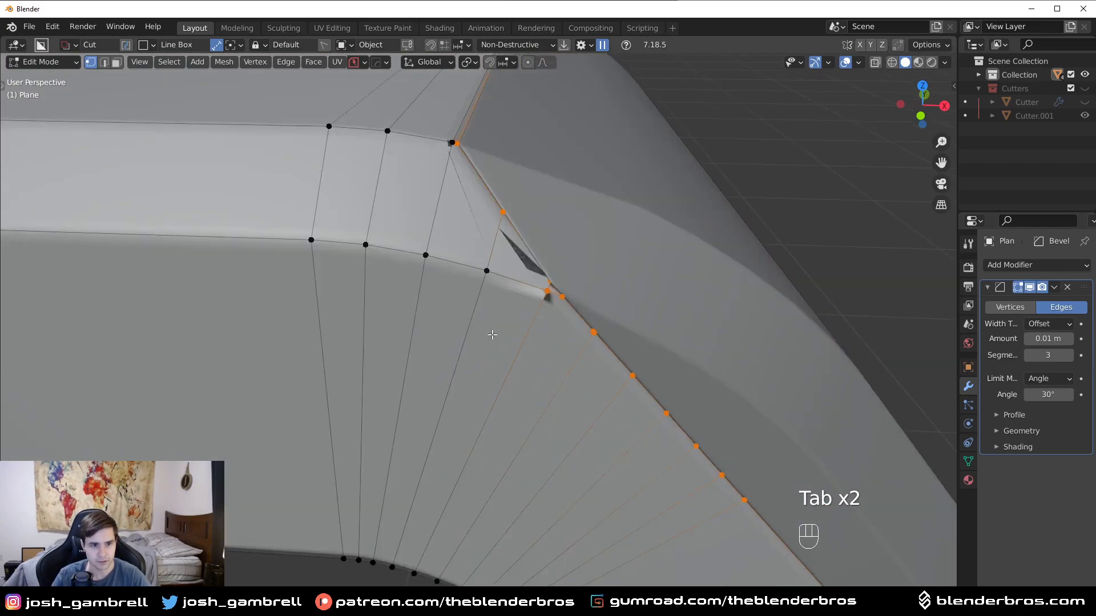
key(KP_Divide)
middle_drag(736, 349, 605, 350)
scroll(677, 362, up, 5)
scroll(604, 350, up, 4)
middle_drag(600, 272, 602, 272)
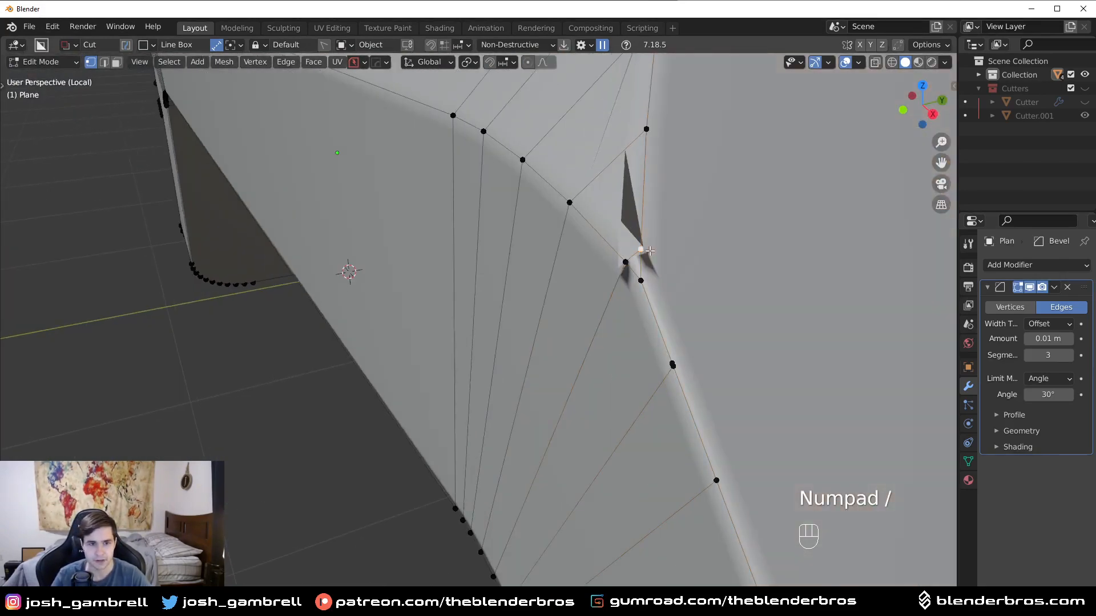
shift+click(629, 264)
key(1)
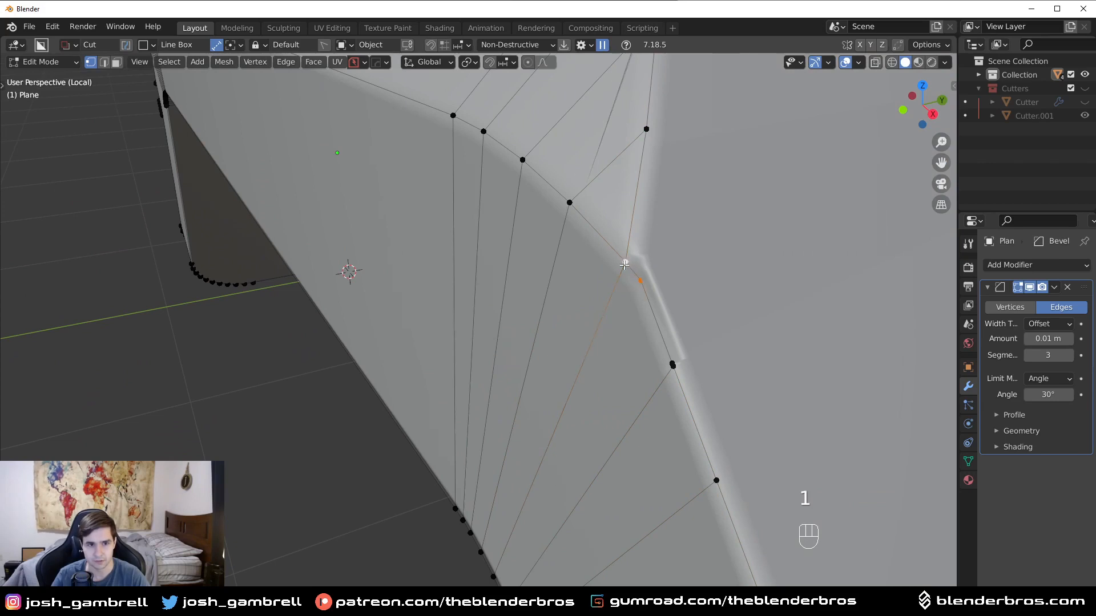
key(1)
Dissolve the redundant edge along the top of the seam and merge the duplicate vertices at its near corner
middle_drag(685, 268, 689, 279)
scroll(622, 447, down, 2)
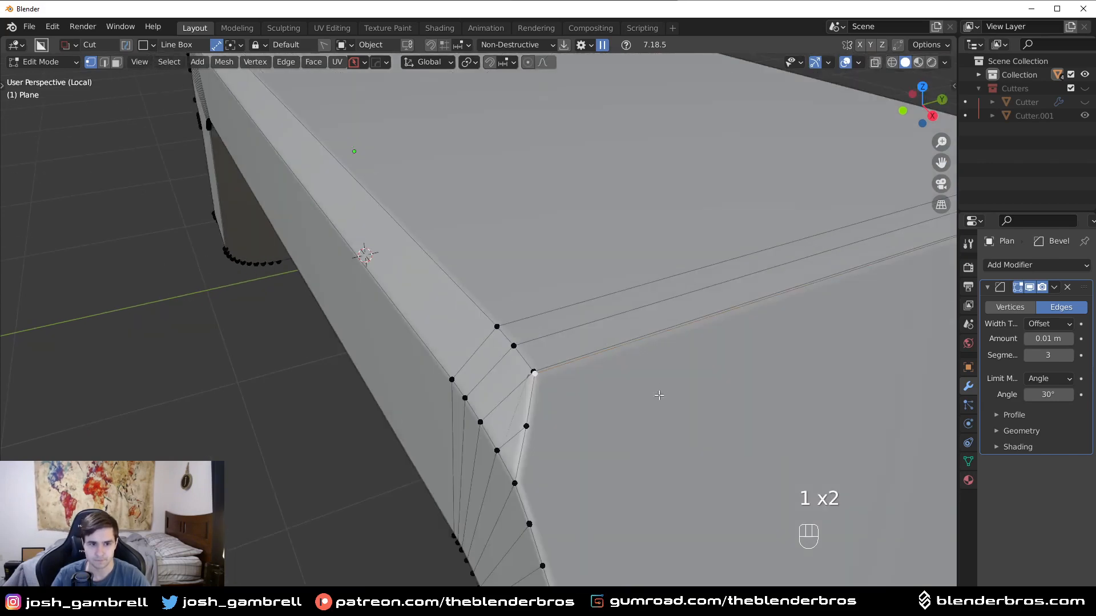
key(Tab)
key(ctrl+x)
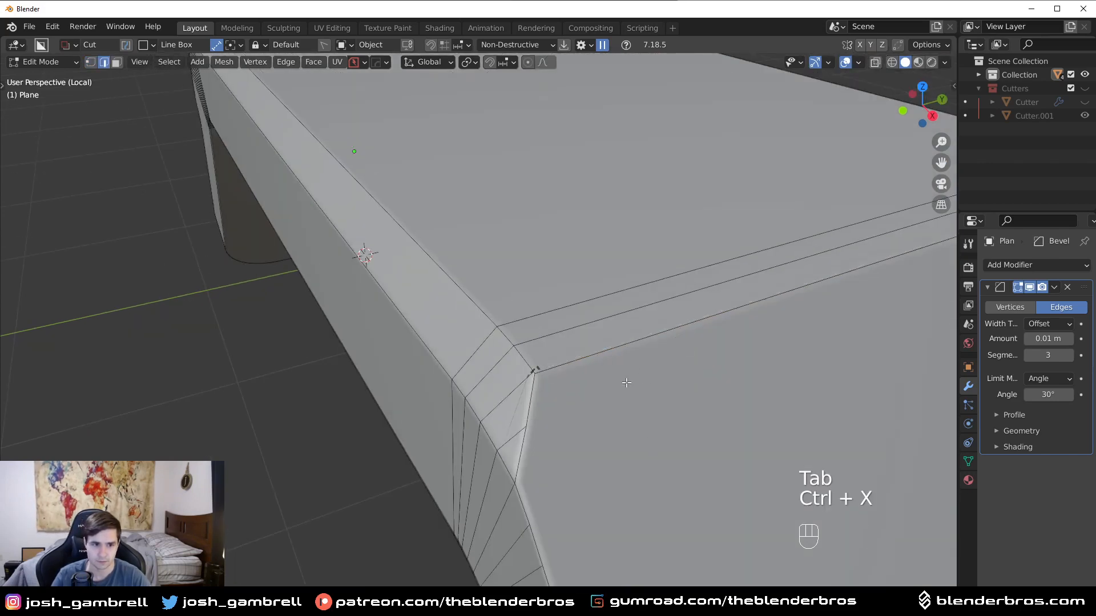
key(Tab)
key(Tab)
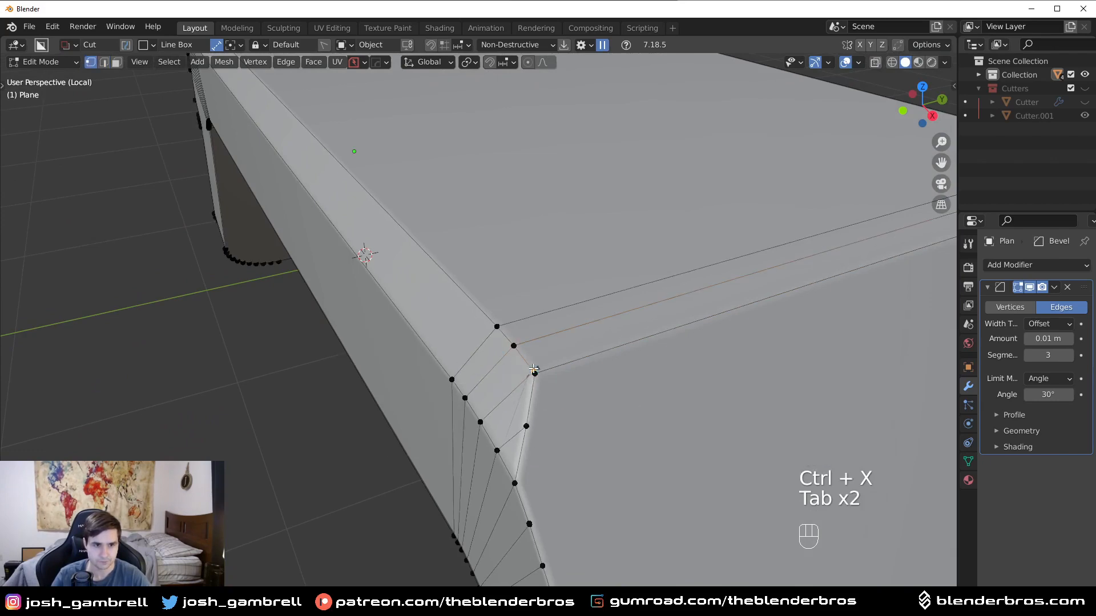
key(1)
Merge the stray vertices on the opposite side of the arch's seam, and leave Edit Mode and the isolated view
middle_drag(539, 374, 652, 408)
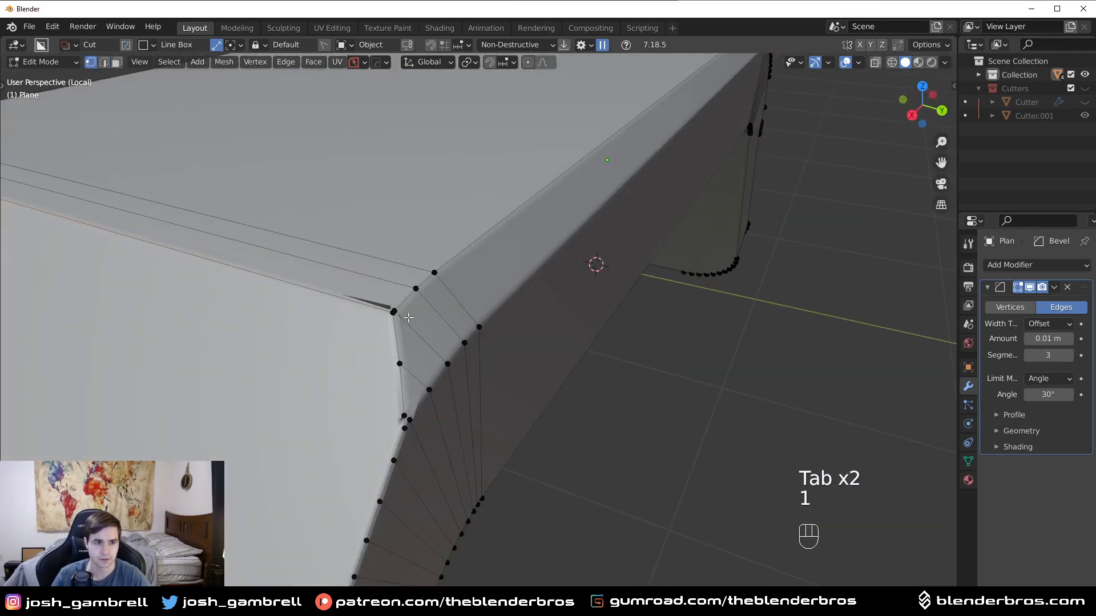
shift+click(406, 429)
key(1)
scroll(450, 420, down, 4)
middle_drag(468, 419, 683, 314)
key(Tab)
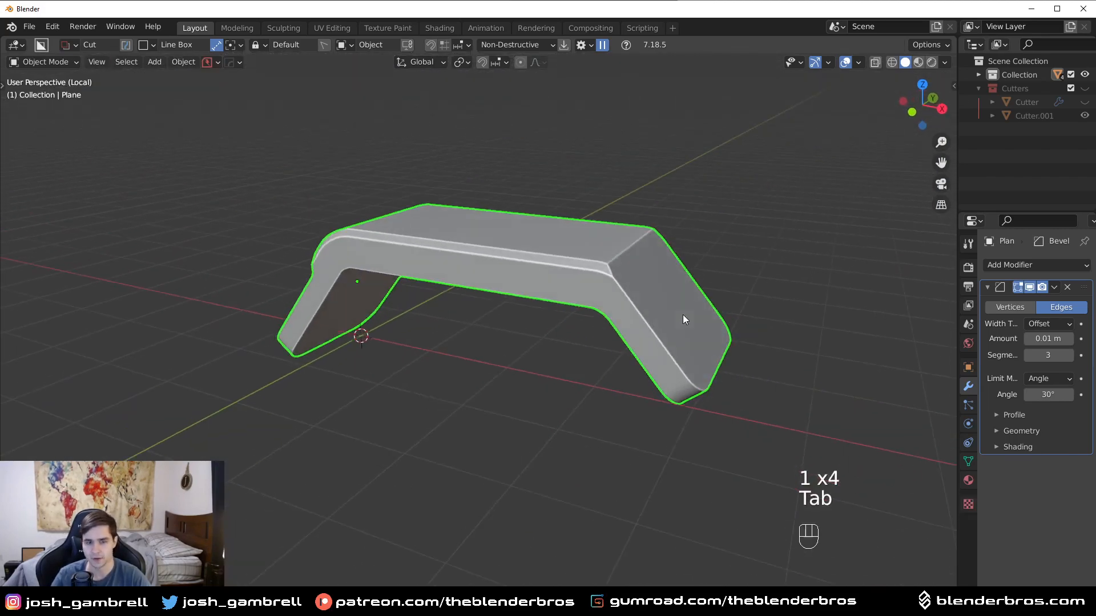
key(KP_Divide)
key(alt+a)
Examine the bevel shading along the seam between arch and slice and the overall shape from several angles
scroll(591, 320, down, 7)
click(538, 316)
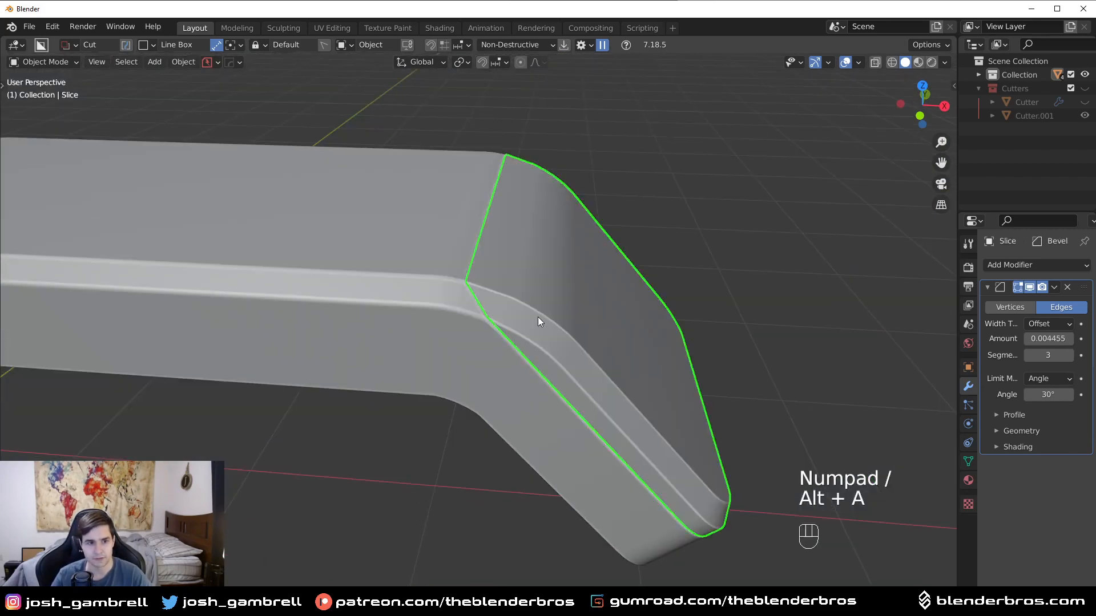
scroll(537, 315, up, 7)
scroll(538, 339, down, 8)
key(alt+a)
scroll(541, 341, down, 3)
middle_drag(541, 341, 610, 297)
shift+middle_drag(577, 279, 670, 253)
mouse_move(547, 258)
middle_down()
mouse_move(612, 258)
mouse_move(562, 267)
middle_up()
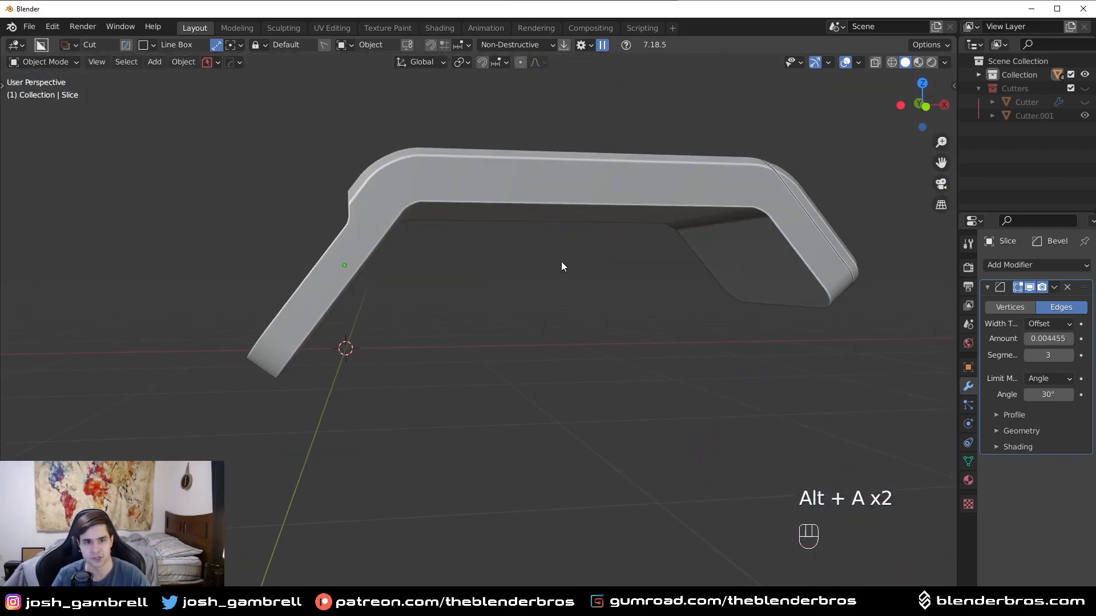
middle_drag(446, 311, 548, 336)
Inset the large recessed face on the arch's left leg by about 0.071 m
click(472, 340)
middle_drag(471, 340, 424, 342)
key(Tab)
scroll(513, 355, up, 2)
click(422, 359)
scroll(514, 363, down, 2)
middle_drag(549, 362, 552, 365)
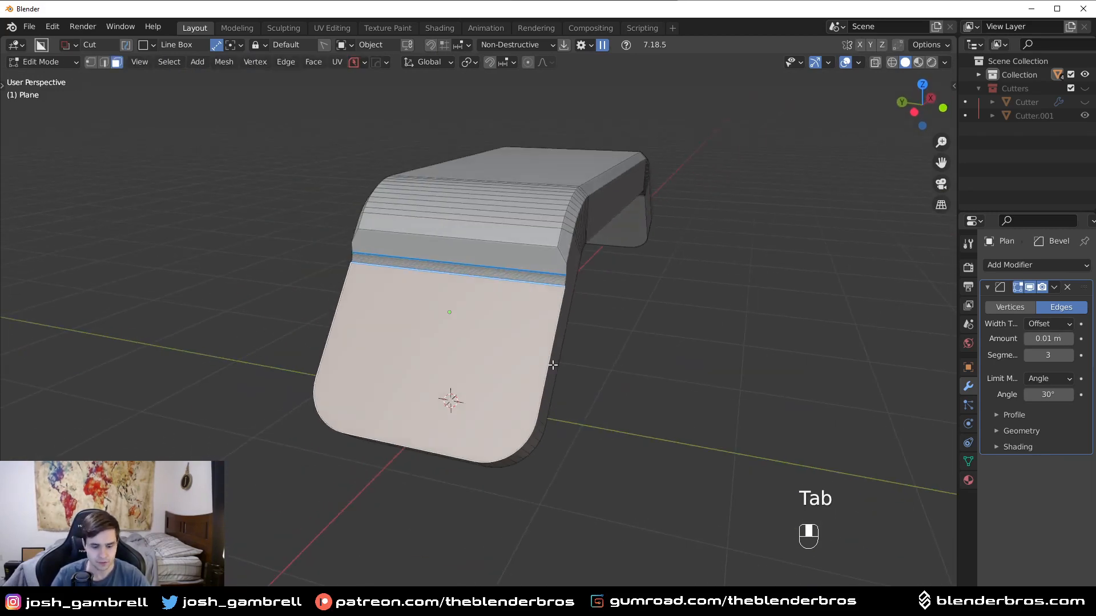
key(i)
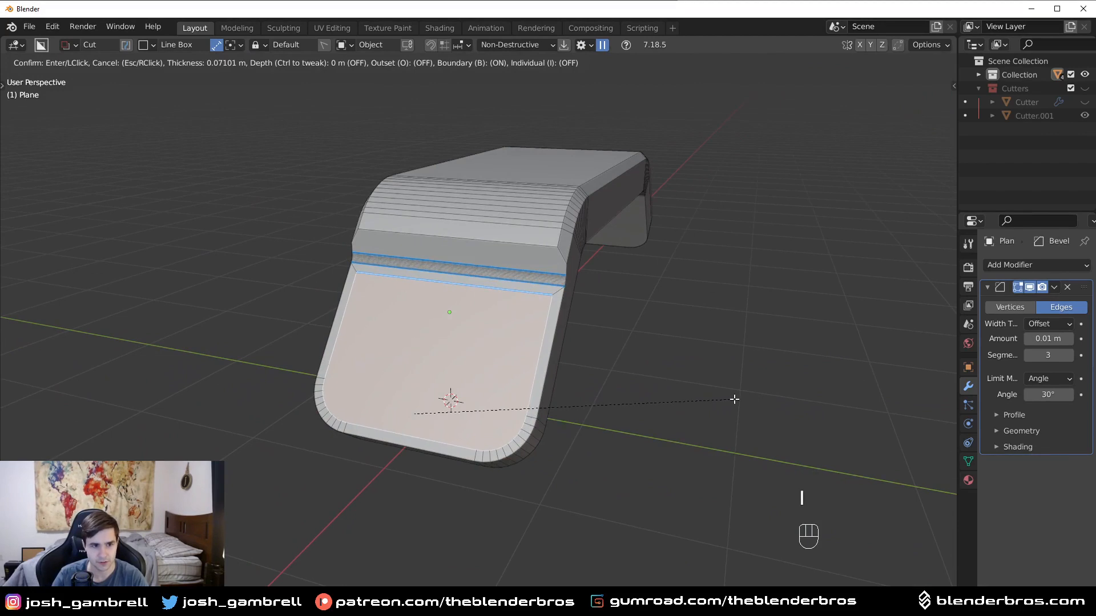
click(735, 399)
middle_drag(719, 399, 638, 386)
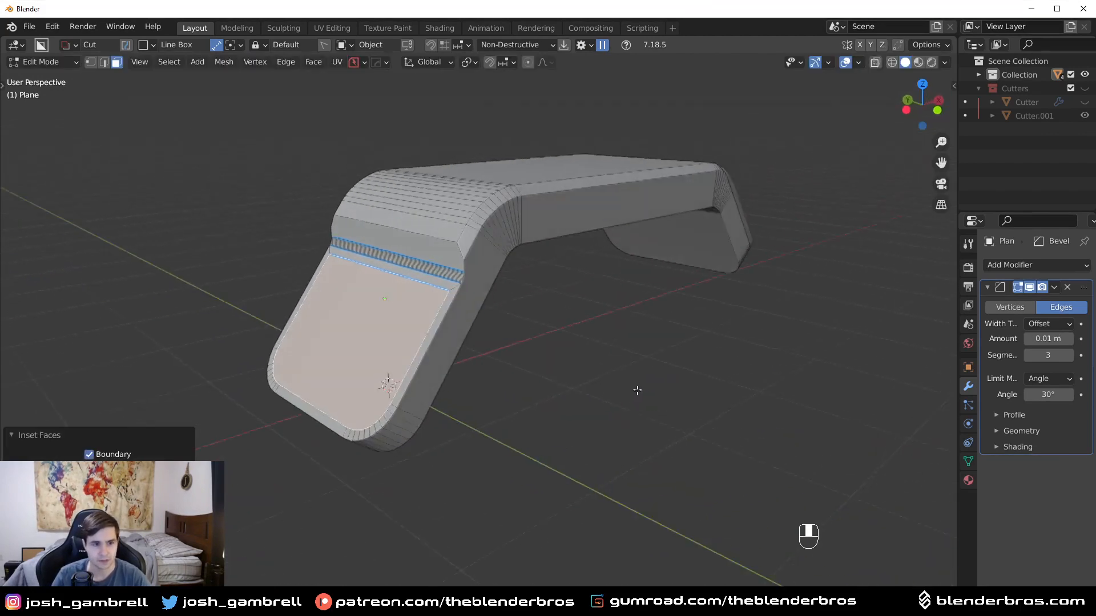
Convert the inset face into a separate plate with HardOps To_Plate, using a Solidify thickness of about -0.081 and offset -1
key(q)
shift+click(618, 383)
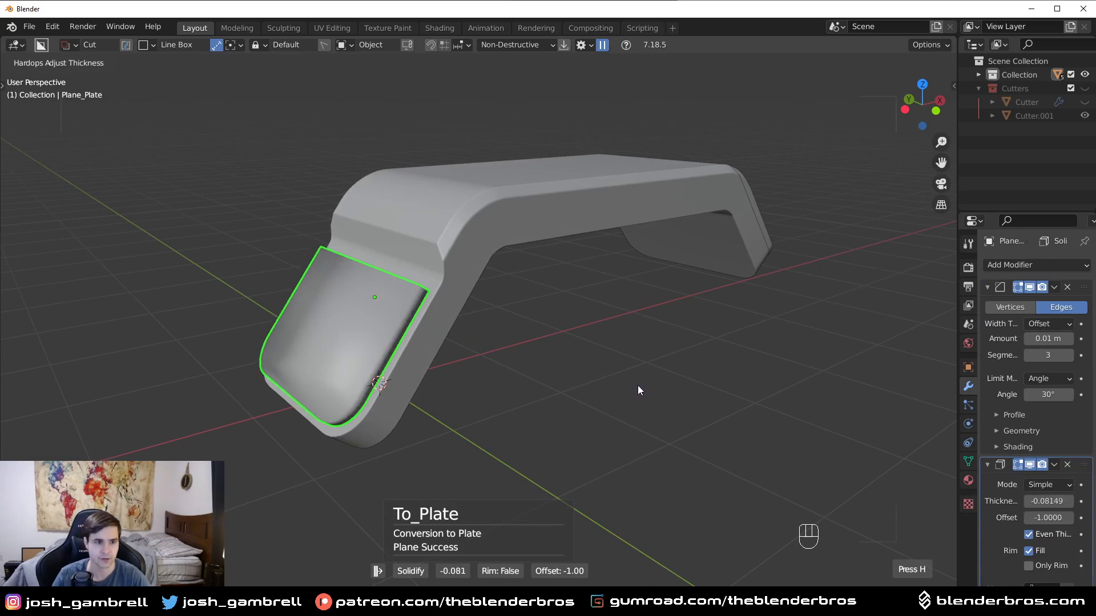
click(638, 386)
middle_drag(610, 386, 429, 409)
shift+middle_drag(429, 408, 581, 402)
scroll(581, 401, up, 2)
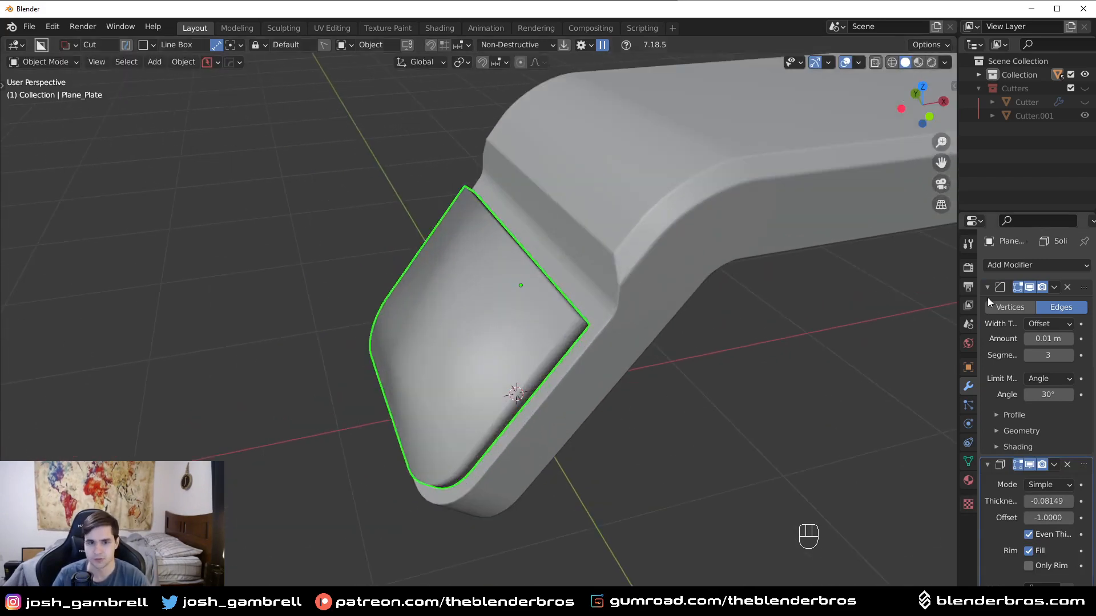
Remove the plate's Bevel modifier and apply its Solidify modifier
click(1068, 287)
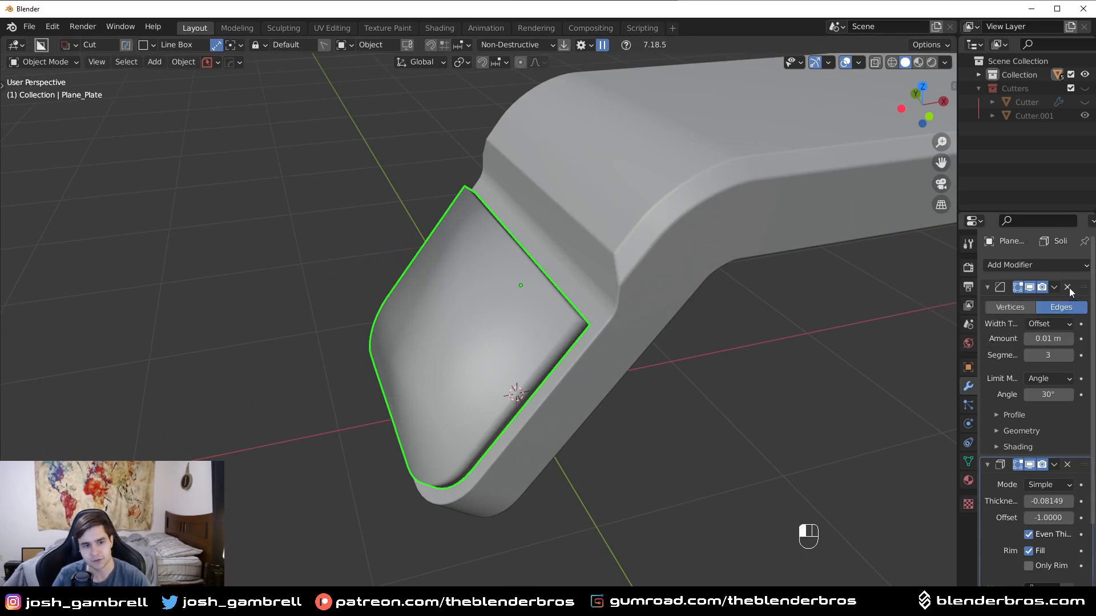
click(1058, 288)
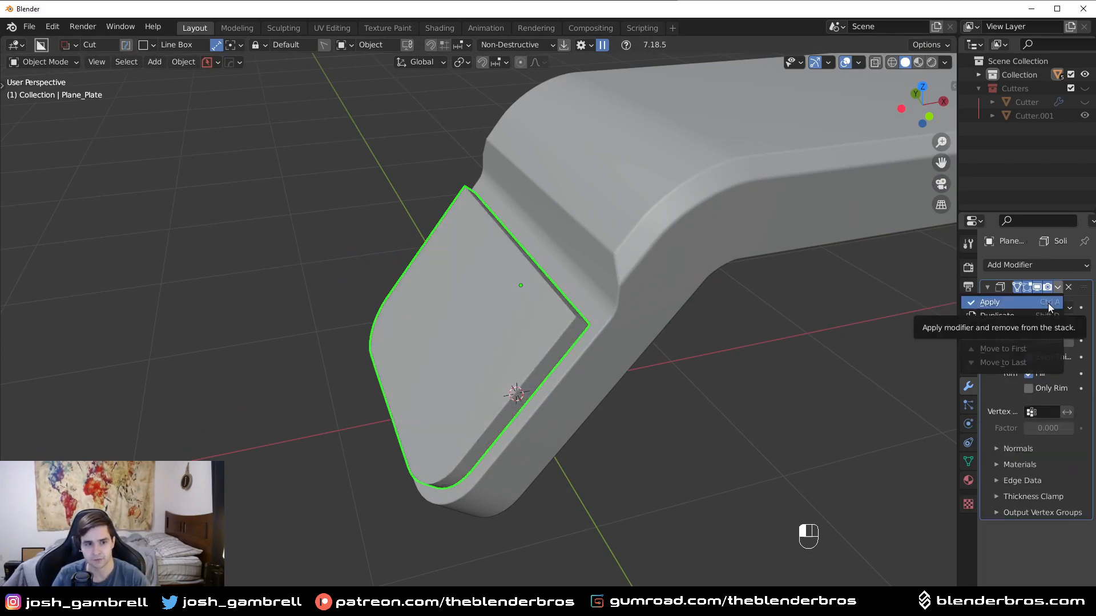
click(1048, 303)
Enable Cavity in the viewport shading options
click(944, 62)
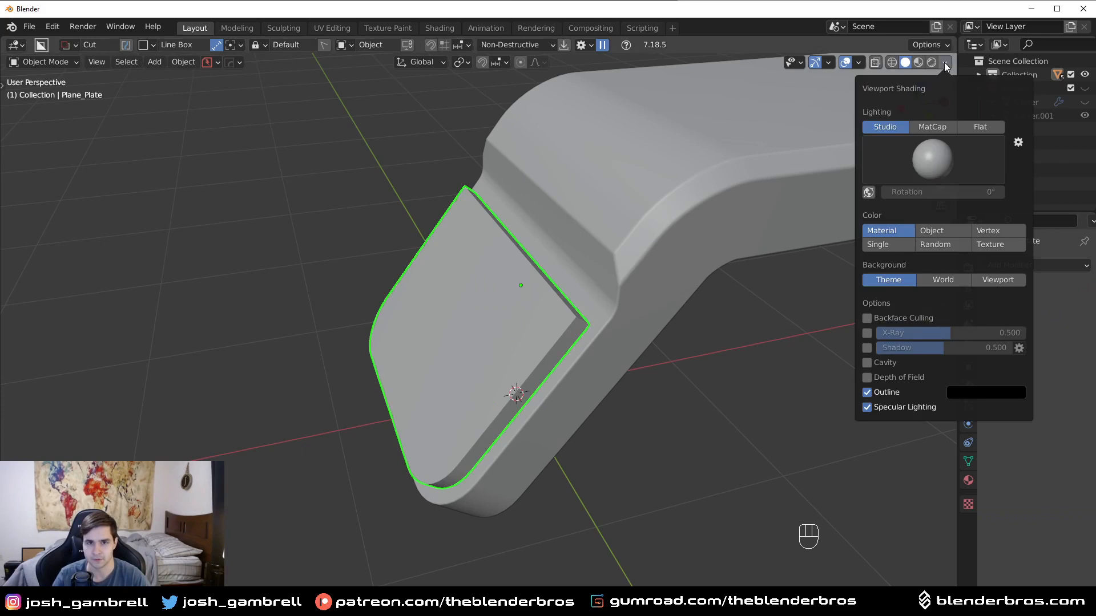
click(871, 366)
middle_drag(614, 302, 420, 325)
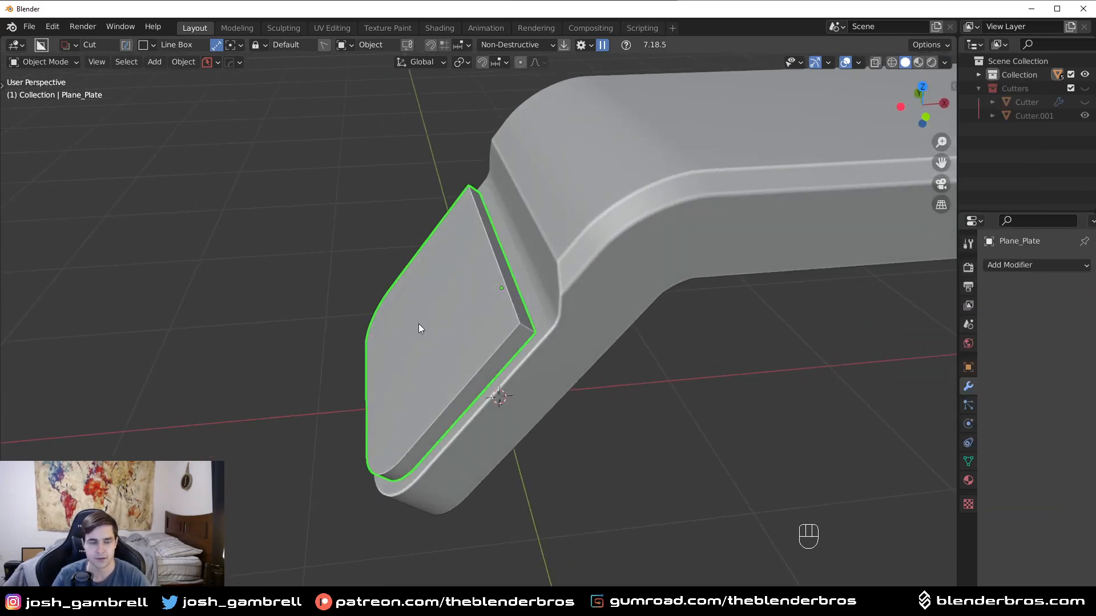
Select the narrow upper end face of the plate in Edit Mode
key(Tab)
mouse_move(502, 321)
middle_down()
mouse_move(582, 317)
mouse_move(563, 319)
mouse_move(567, 335)
middle_up()
key(Tab)
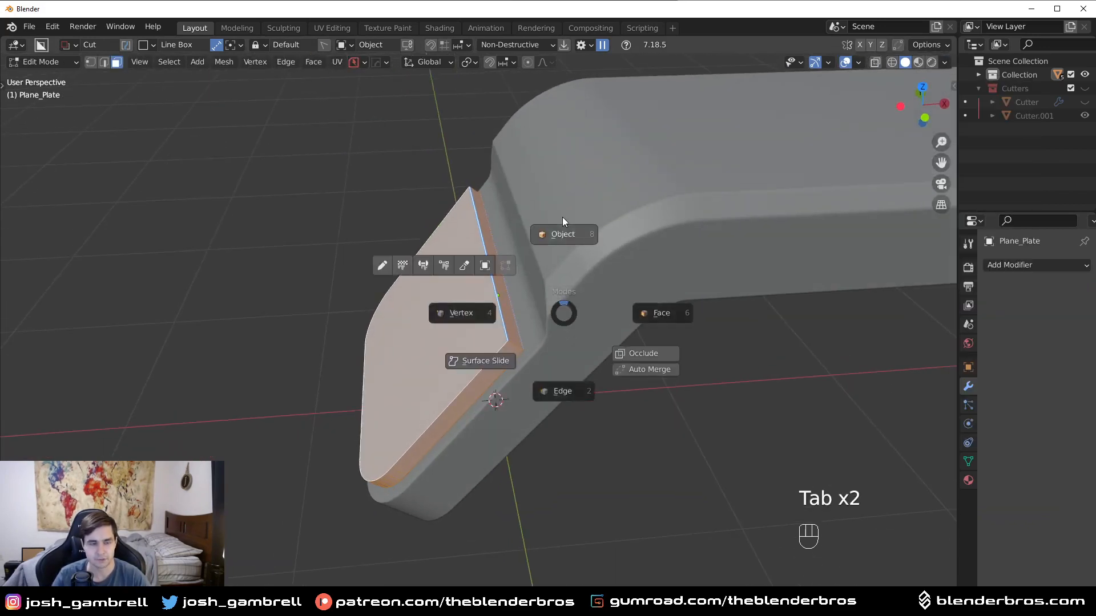
middle_drag(562, 219, 496, 295)
key(Tab)
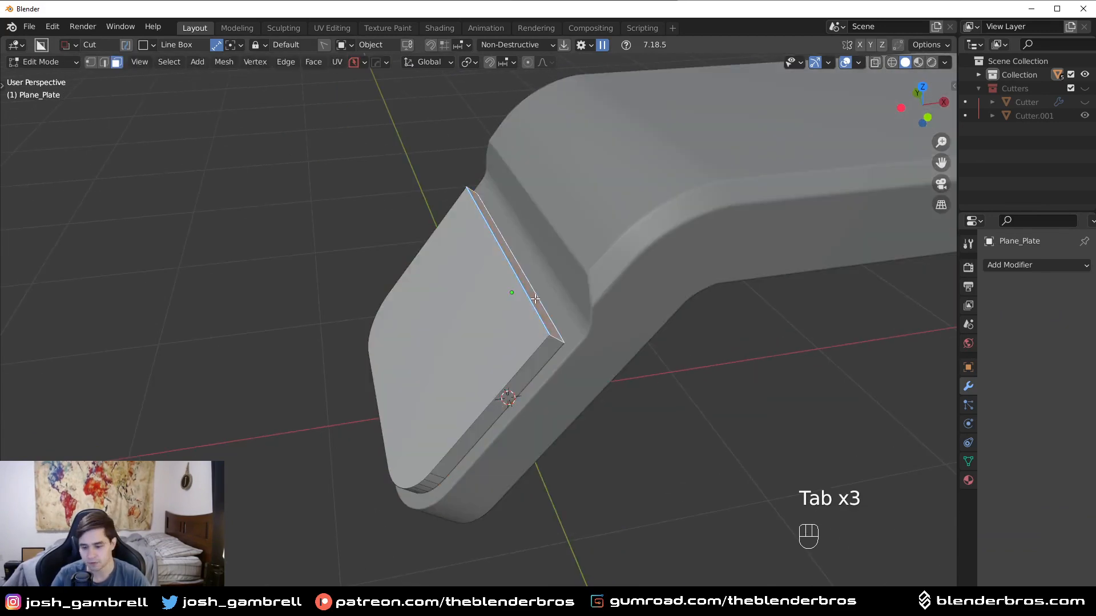
Try to move the plate's upper end face along its local X axis in front view
key(KP_3)
key(KP_1)
key(g)
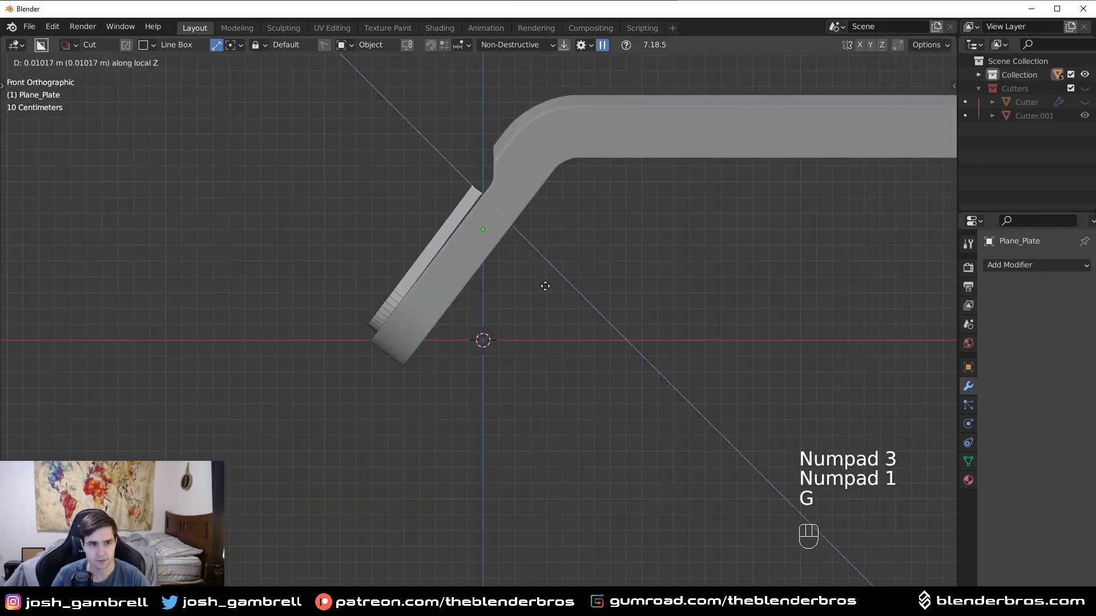
key(x)
key(x)
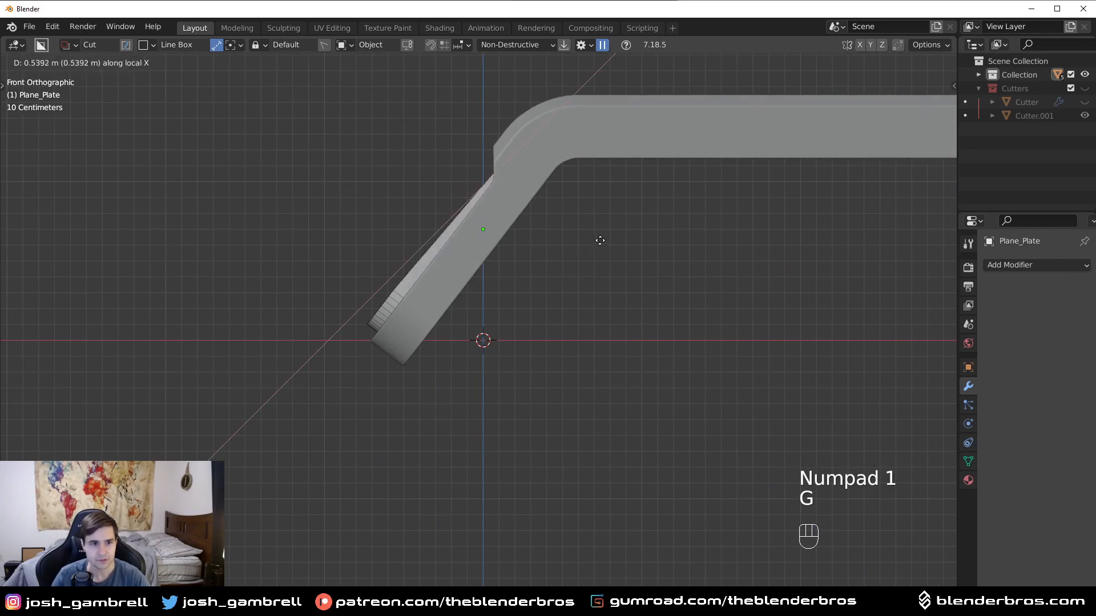
right_click(522, 236)
shift+middle_drag(526, 238, 480, 380)
key(g)
key(x)
key(x)
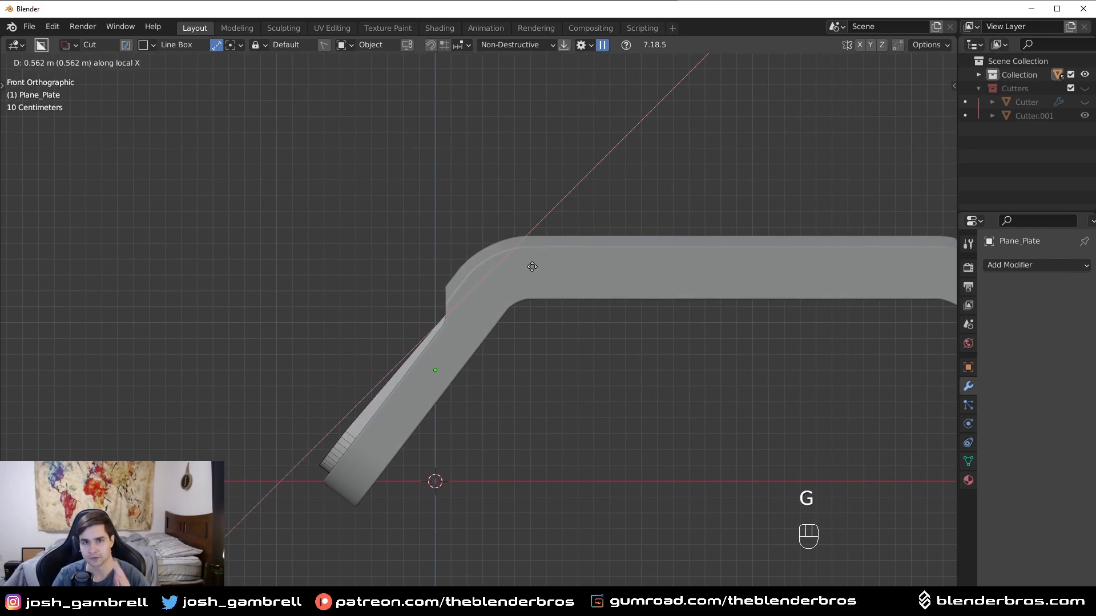
click(532, 266)
middle_drag(532, 267, 505, 290)
middle_drag(439, 296, 426, 76)
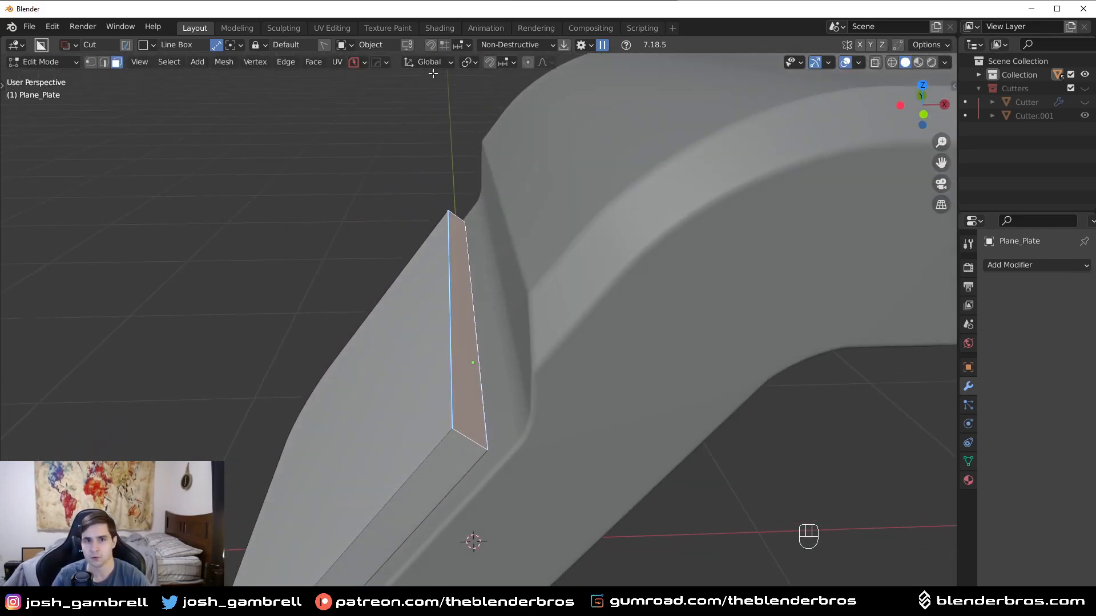
Create a custom transform orientation from the plate's selected upper end face
click(439, 62)
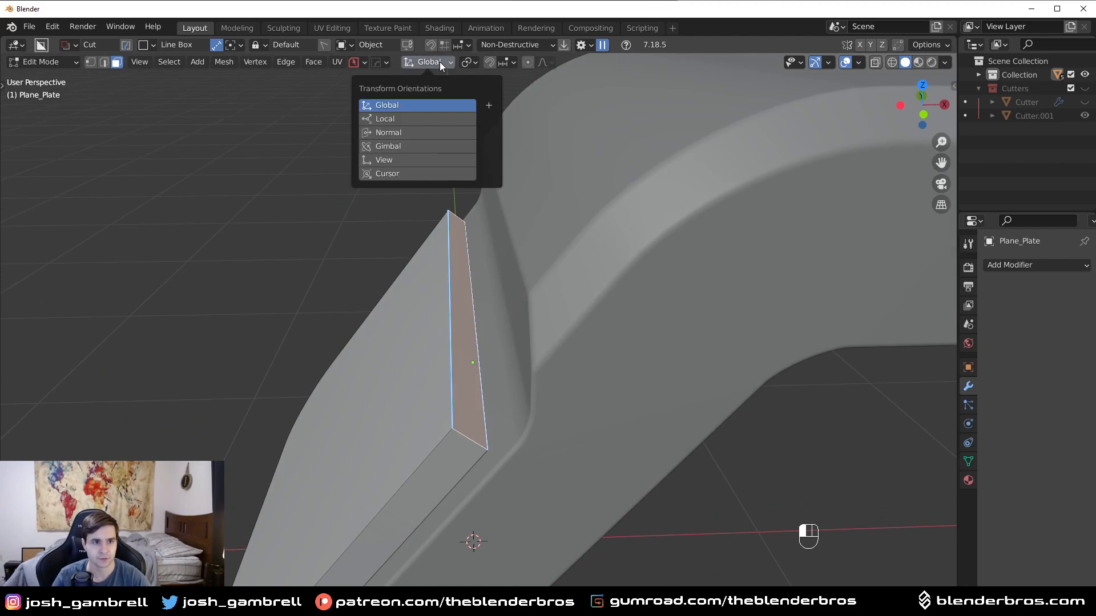
click(490, 108)
scroll(576, 328, down, 4)
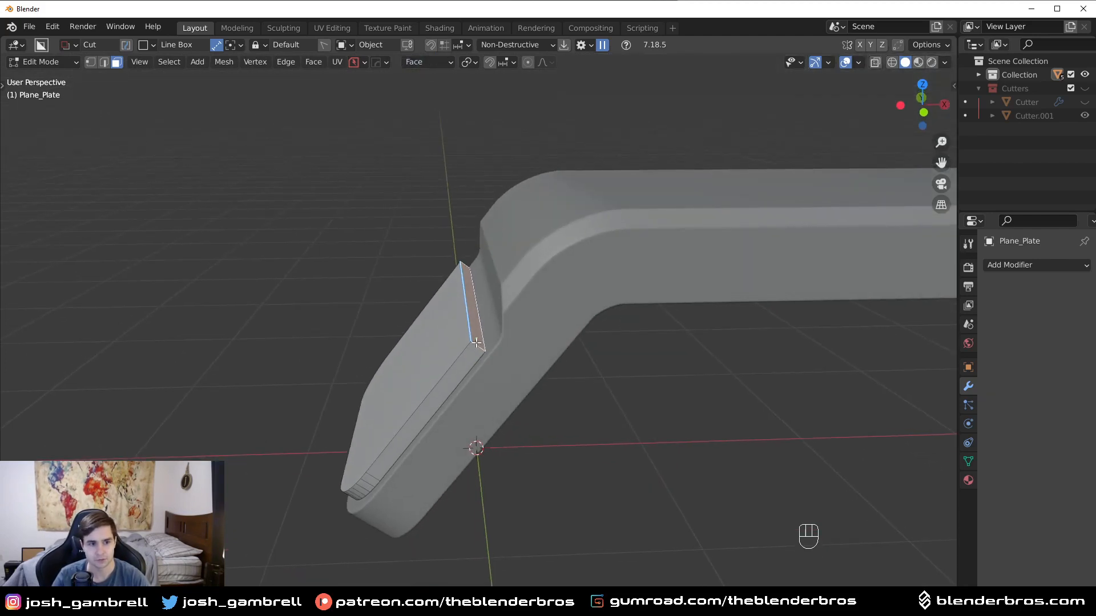
Move the plate's selected upper end face about 0.28 m along the Z axis of the Face orientation, into the arch
key(g)
key(z)
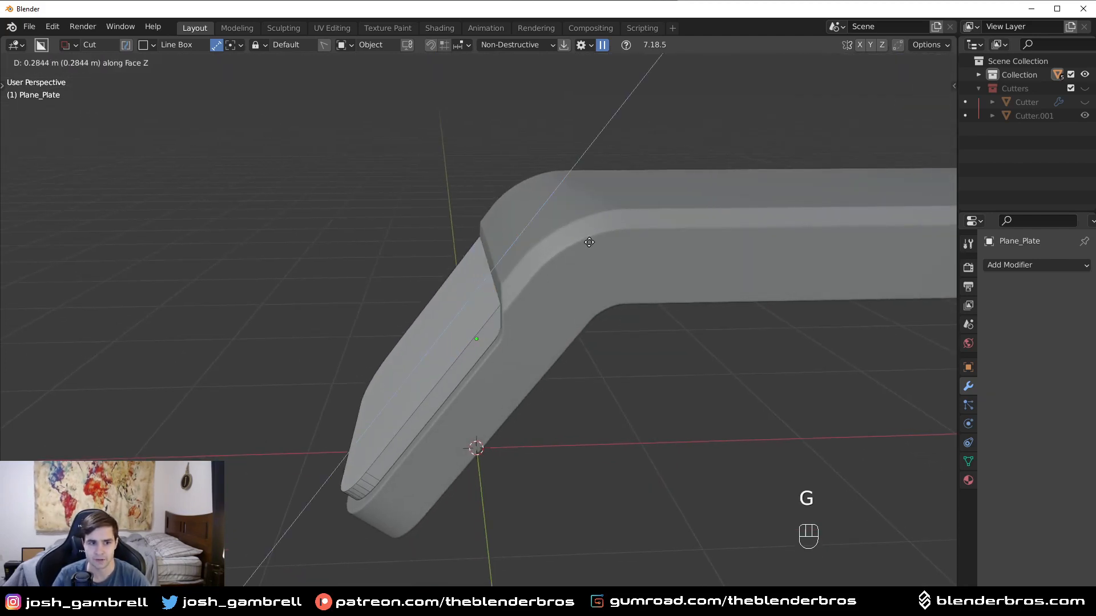
click(589, 242)
key(Tab)
Try to rotate the arch about the X axis of the custom Face orientation
click(424, 67)
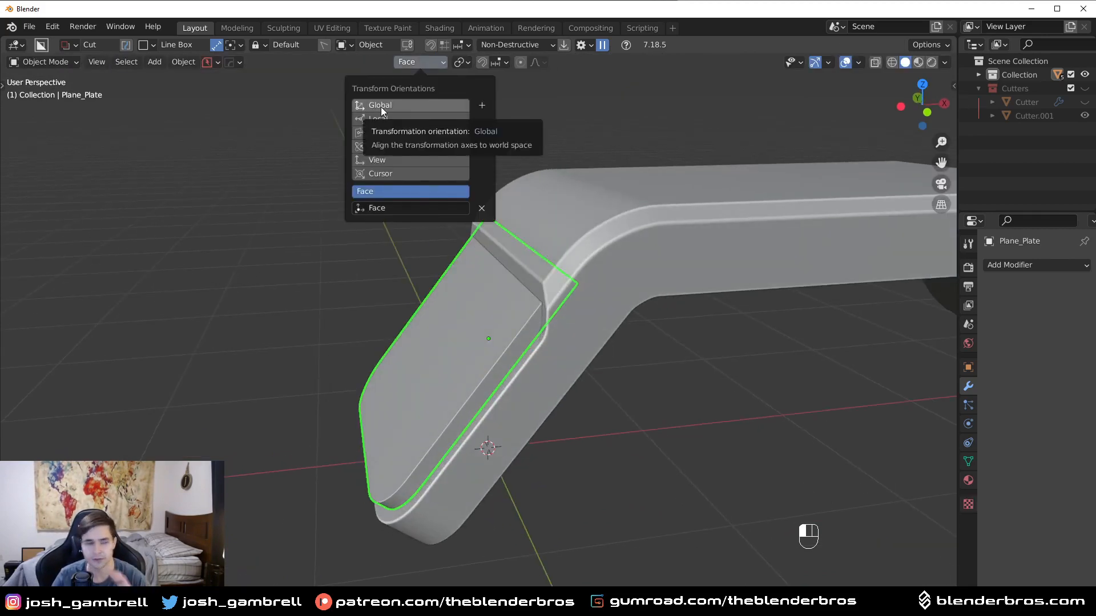
click(656, 278)
key(r)
key(x)
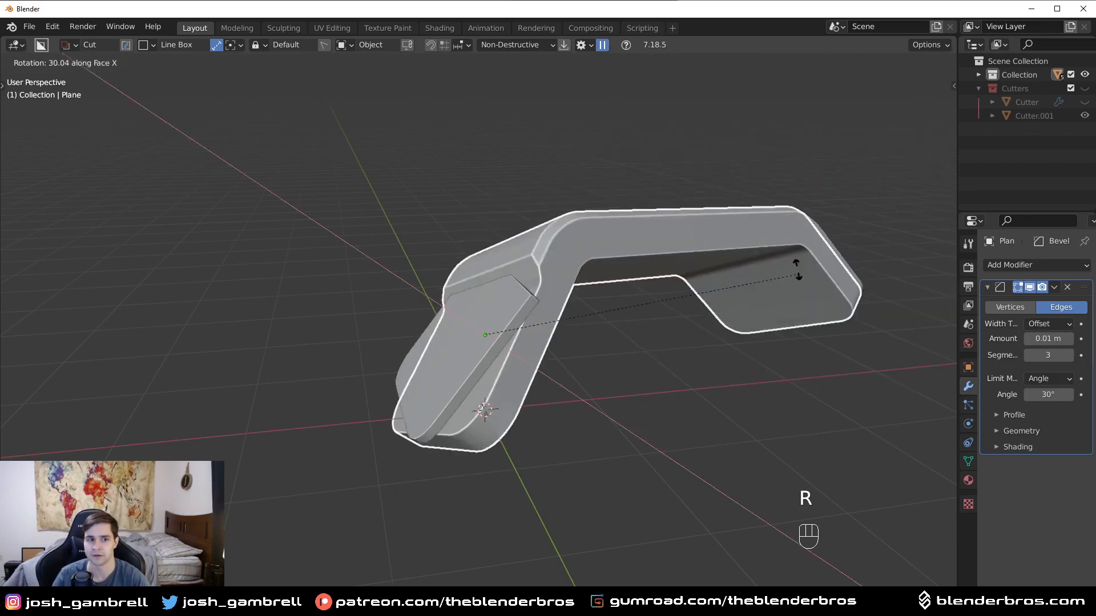
click(530, 294)
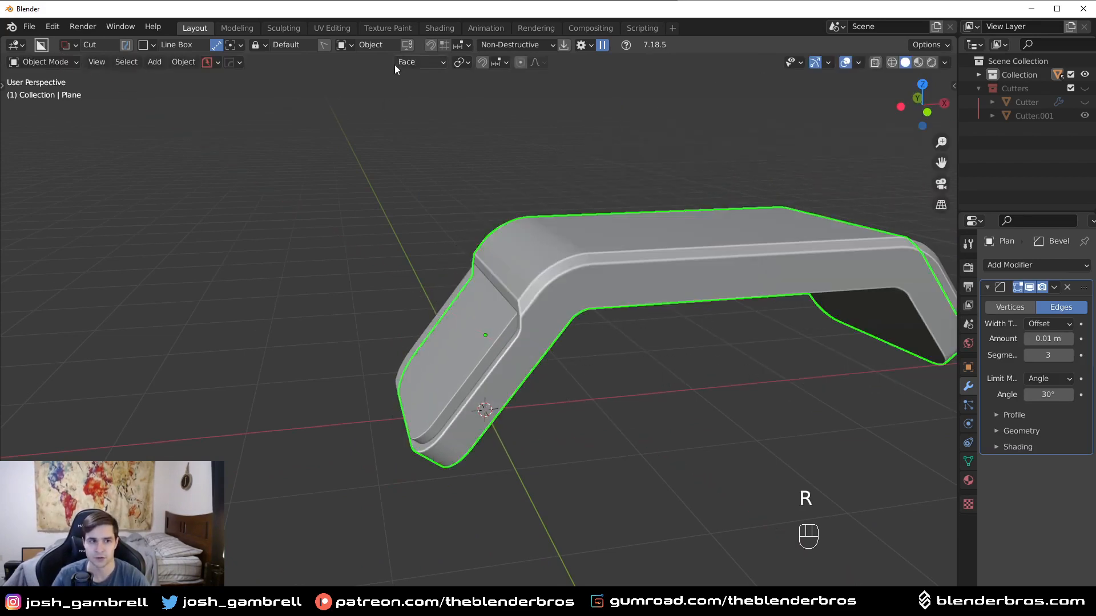
key(r)
right_click(605, 223)
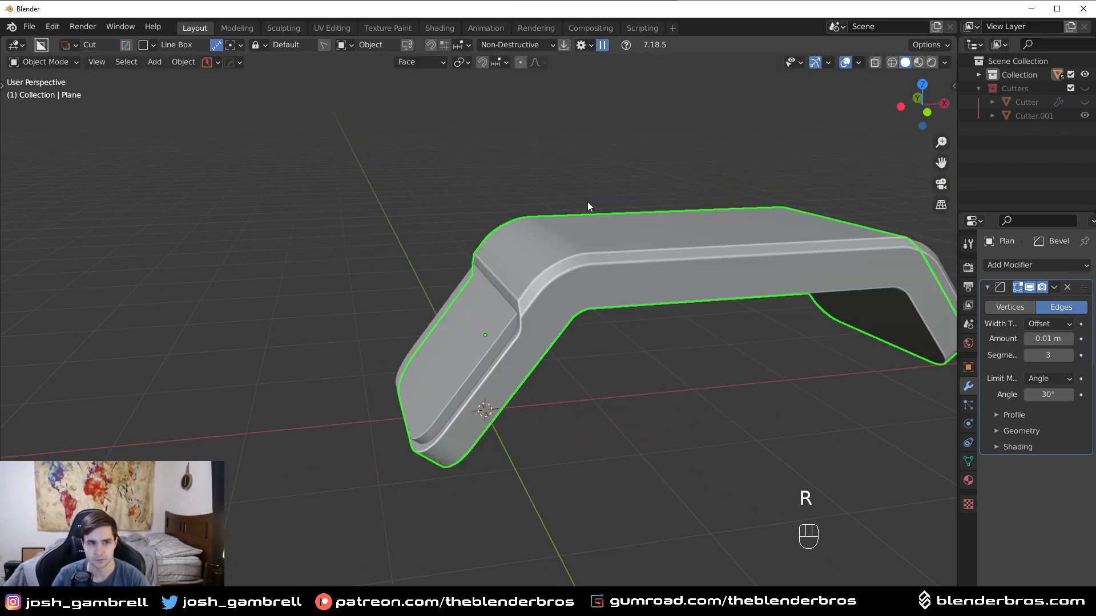
Set the transform orientation back to Global and deselect everything
click(434, 61)
click(403, 105)
middle_drag(571, 229, 663, 337)
key(alt+a)
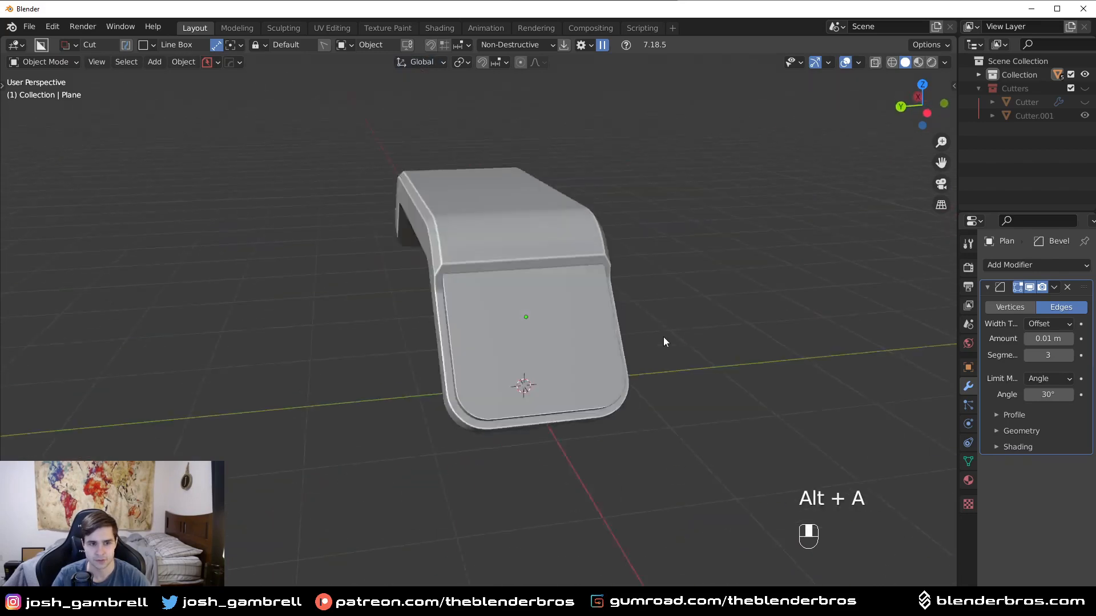
Select the loop of narrow side faces around the plate in Edit Mode
click(549, 335)
middle_drag(549, 335, 528, 352)
key(Tab)
middle_drag(627, 370, 671, 338)
scroll(571, 365, up, 2)
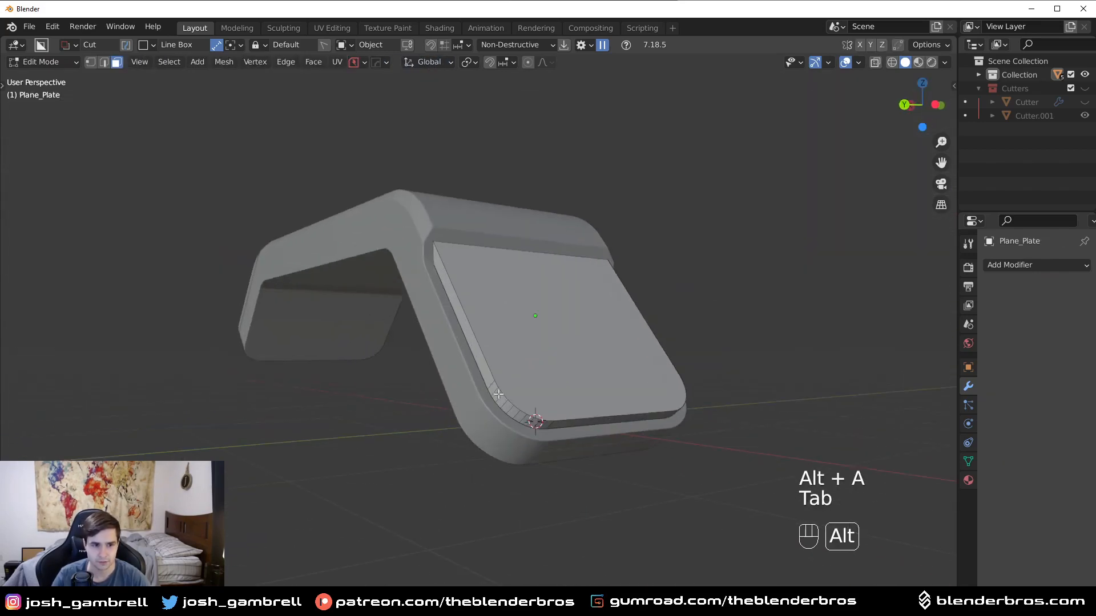
alt+click(493, 388)
middle_drag(502, 388, 811, 434)
Try shrinking the plate's side faces inward by about 0.053 m, and undo back to the face loop selection
key(alt+s)
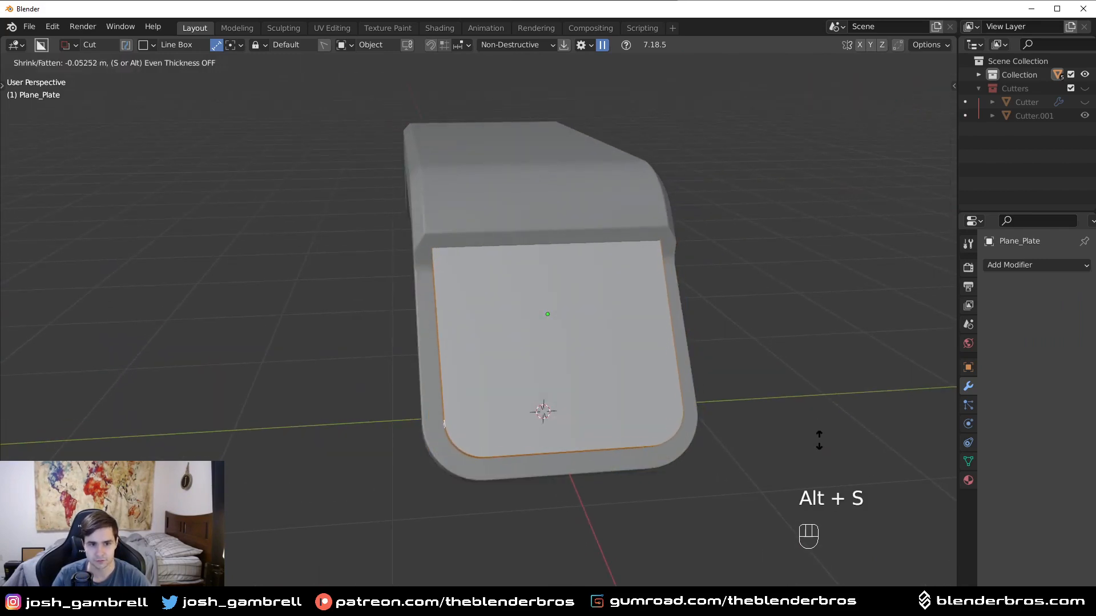
click(819, 439)
key(Tab)
key(alt+a)
middle_drag(772, 335, 750, 367)
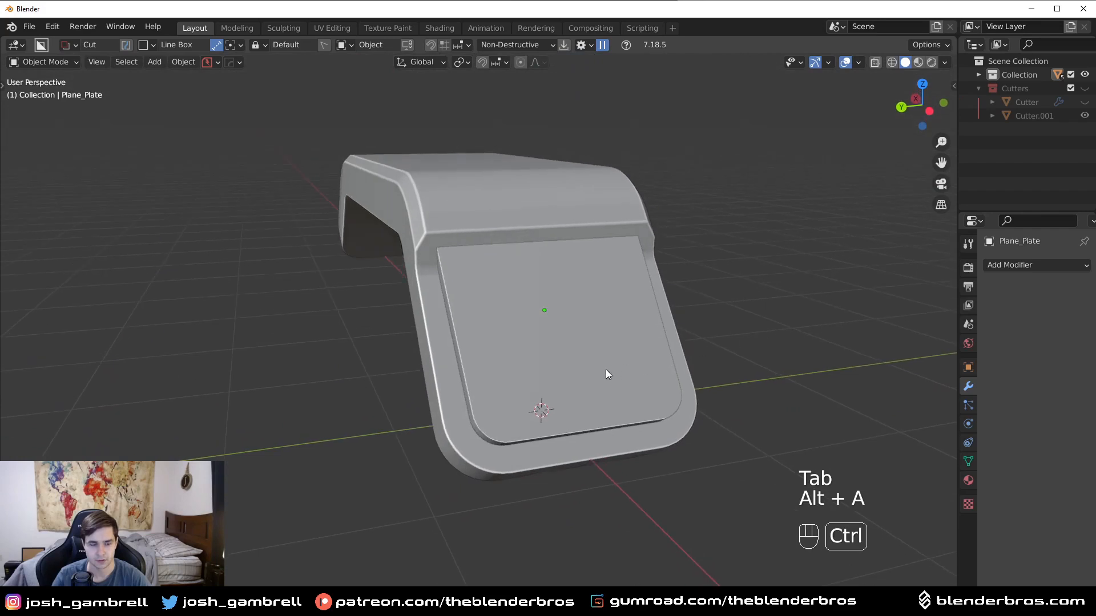
key(ctrl+z)
key(ctrl+z)
key(ctrl+z)
key(ctrl+z)
Shrink the plate's side face loop inward by about 0.05 m and return to Object Mode
key(alt+s)
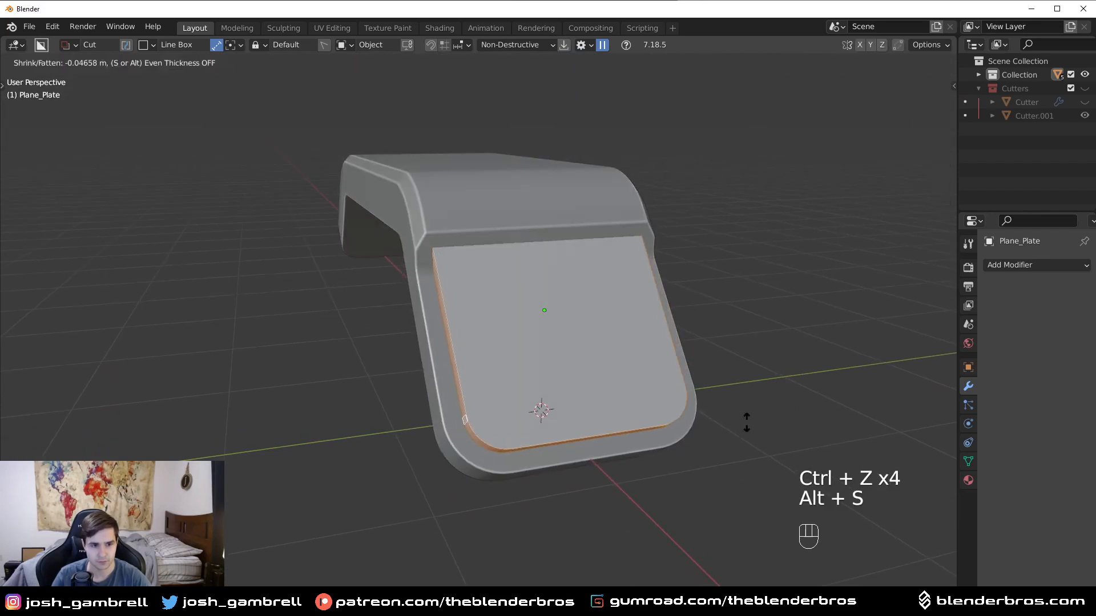
click(747, 422)
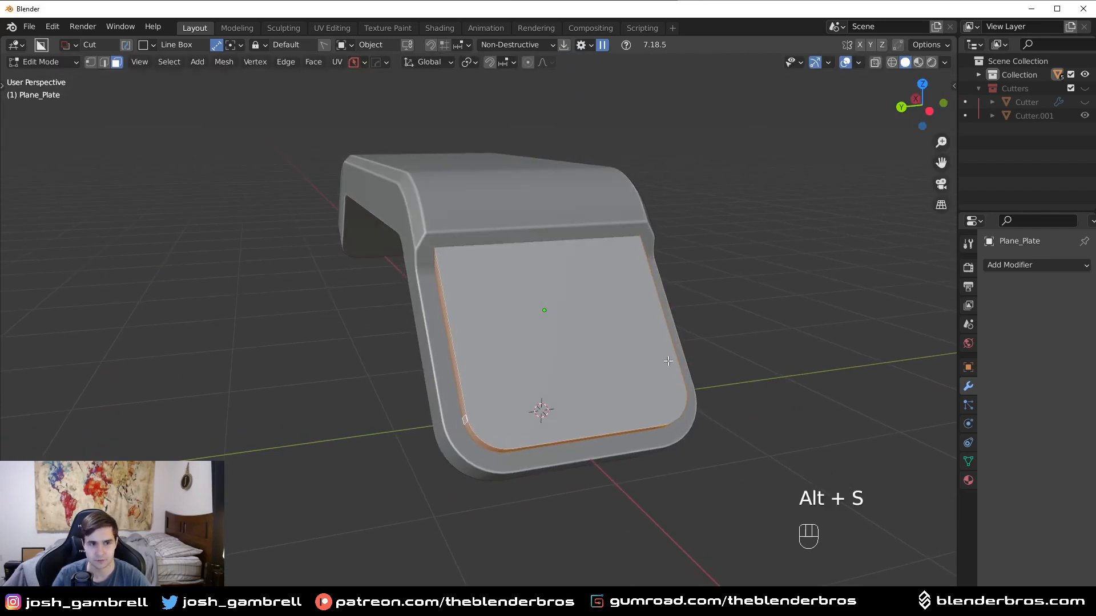
middle_drag(668, 361, 646, 368)
scroll(392, 298, up, 3)
key(Tab)
scroll(691, 326, down, 5)
key(alt+a)
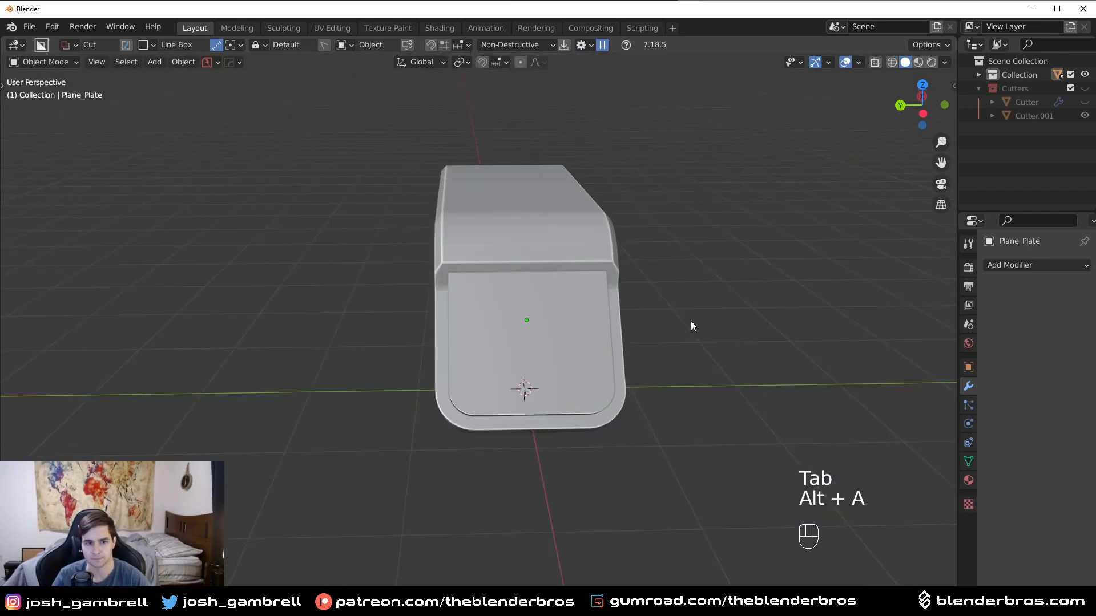
Join the plate to the arch with a non-destructive HOps Boolean Union, keeping the arch as the active object
mouse_move(691, 326)
middle_down()
mouse_move(573, 306)
mouse_move(601, 290)
mouse_move(696, 314)
middle_up()
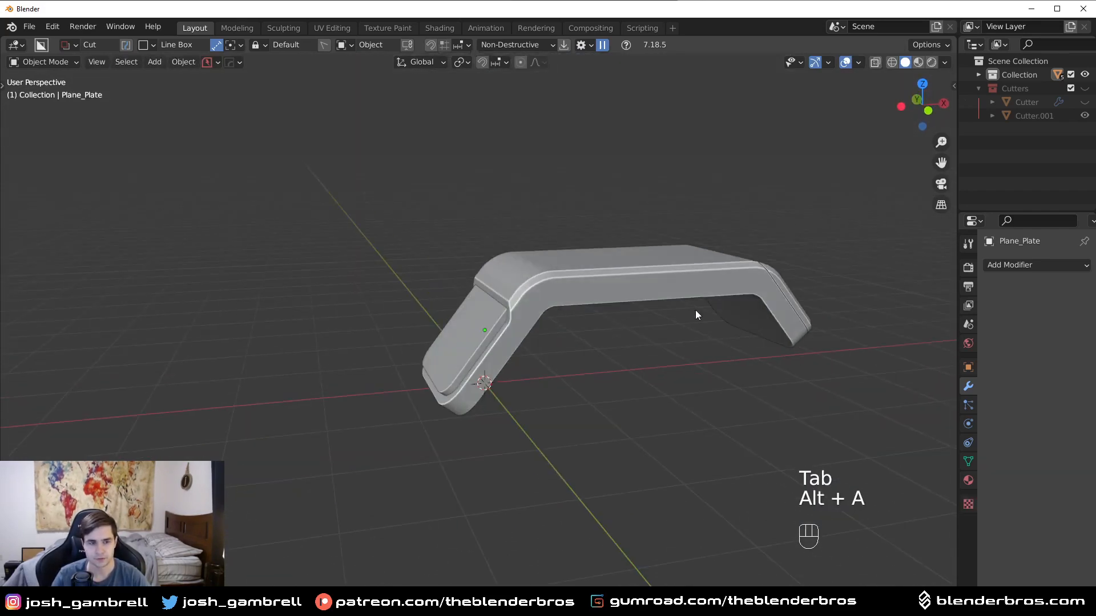
middle_drag(534, 315, 450, 328)
shift+middle_drag(451, 328, 385, 356)
scroll(411, 356, up, 2)
middle_drag(591, 363, 388, 361)
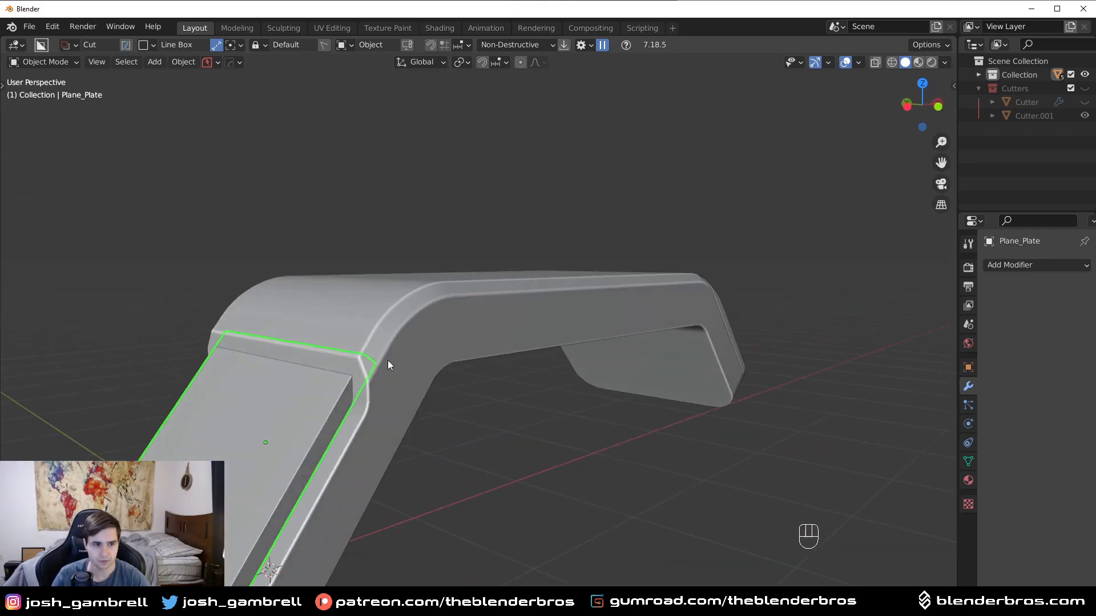
shift+click(370, 358)
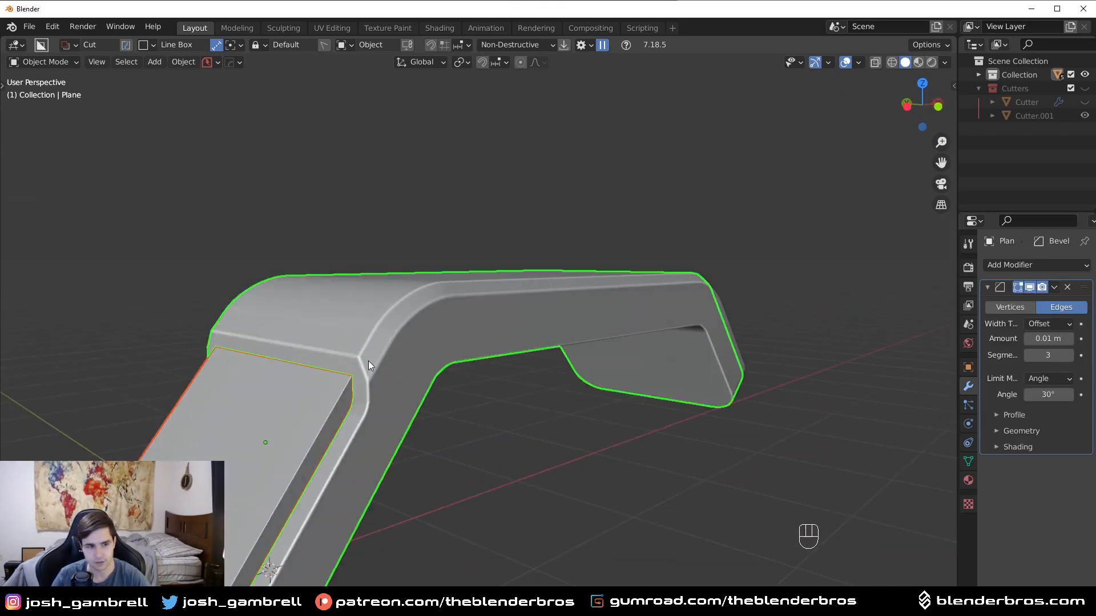
scroll(368, 361, up, 1)
click(208, 432)
shift+click(366, 339)
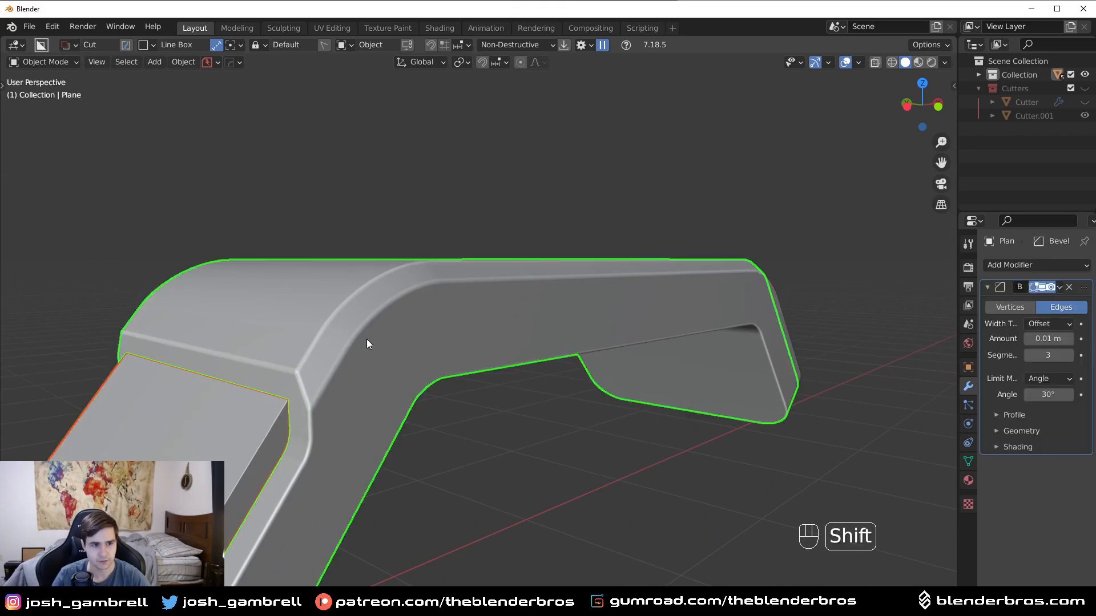
key(q)
mouse_move(353, 389)
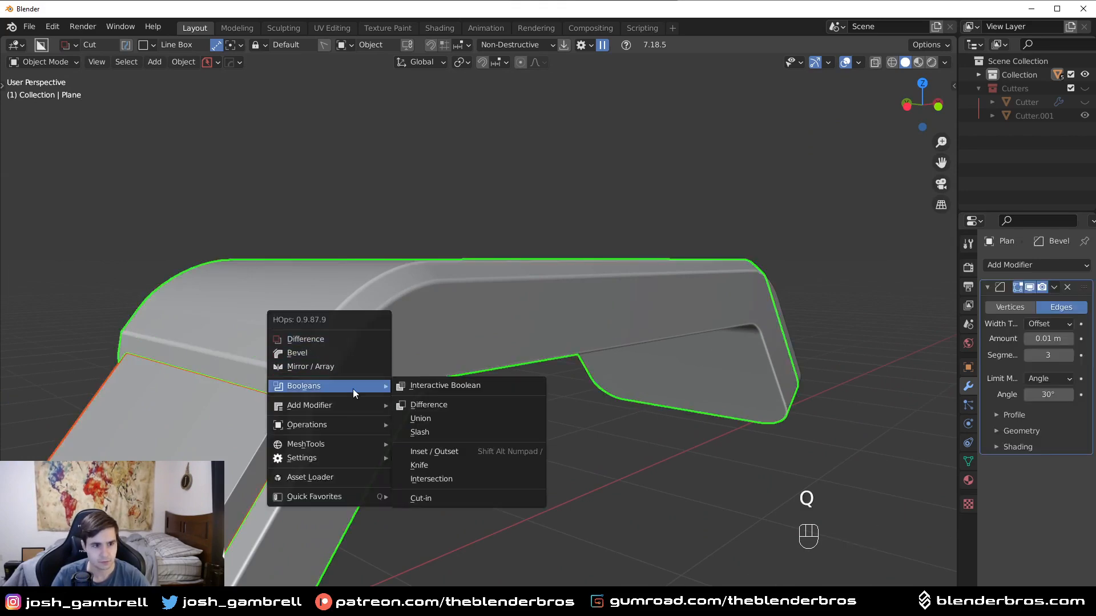
click(436, 420)
Dissolve the inset edges around the plate in the arch's recess and return to Object Mode
middle_drag(433, 418, 712, 485)
click(640, 331)
key(Tab)
click(646, 454)
middle_drag(646, 455, 676, 460)
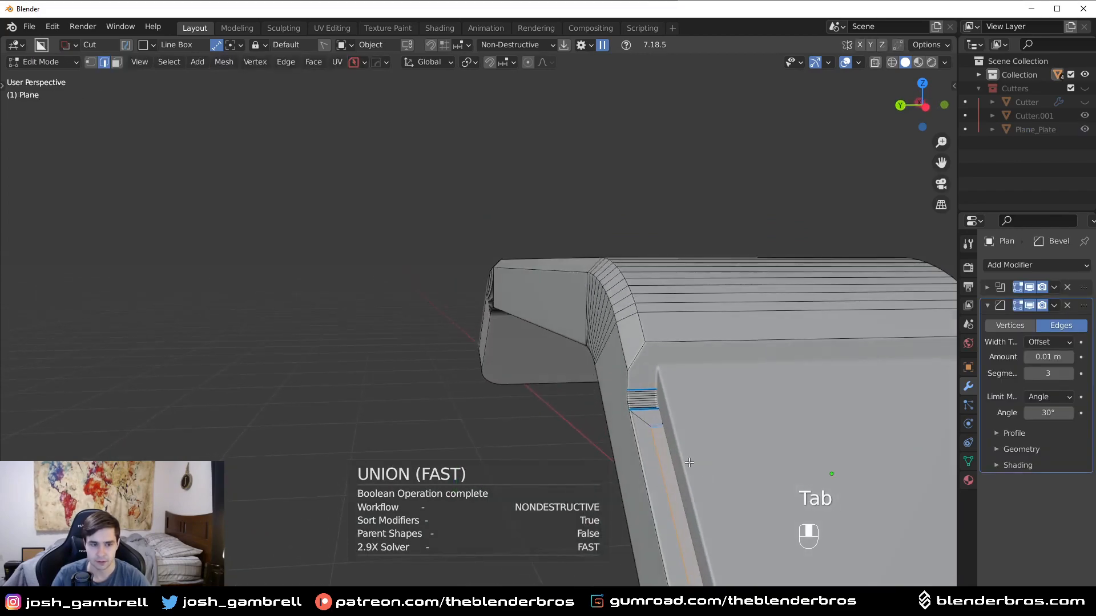
shift+middle_drag(732, 494, 661, 380)
scroll(614, 419, up, 3)
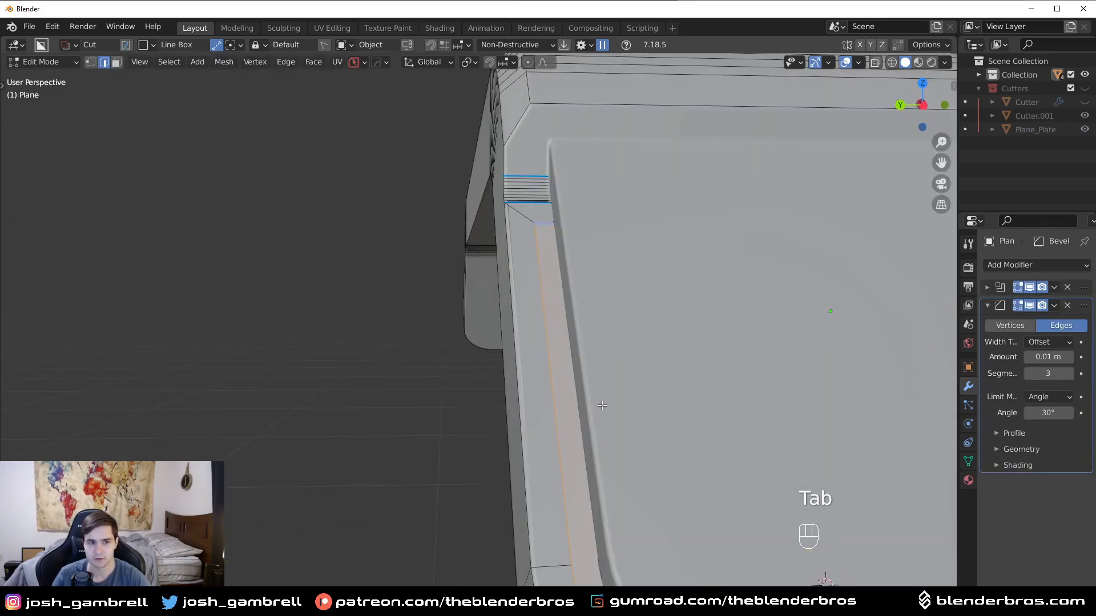
scroll(565, 394, down, 5)
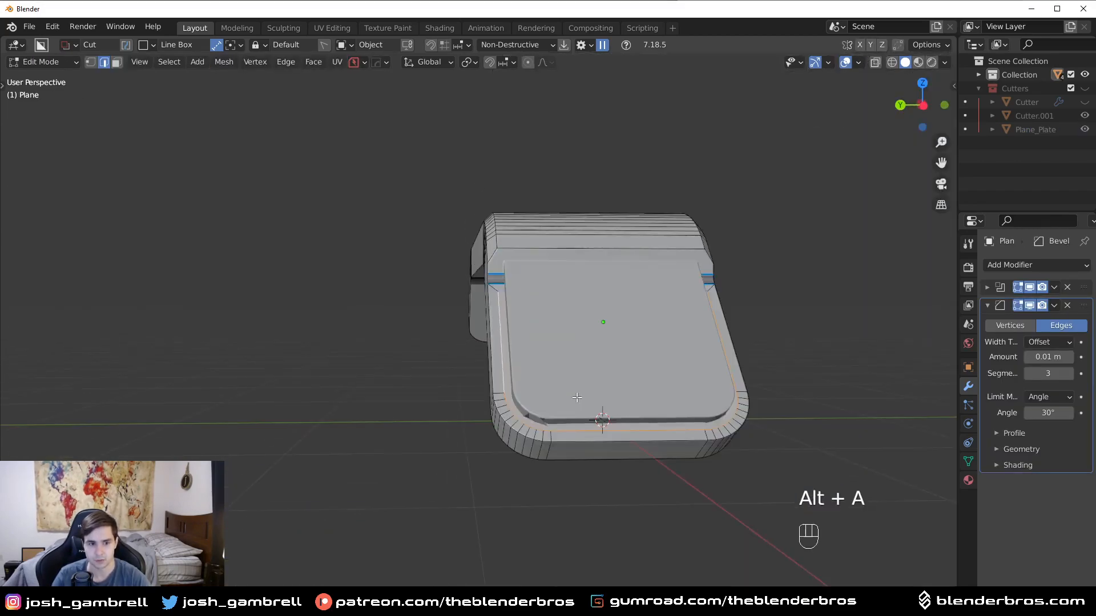
key(ctrl+z)
scroll(626, 411, up, 3)
middle_drag(616, 407, 567, 395)
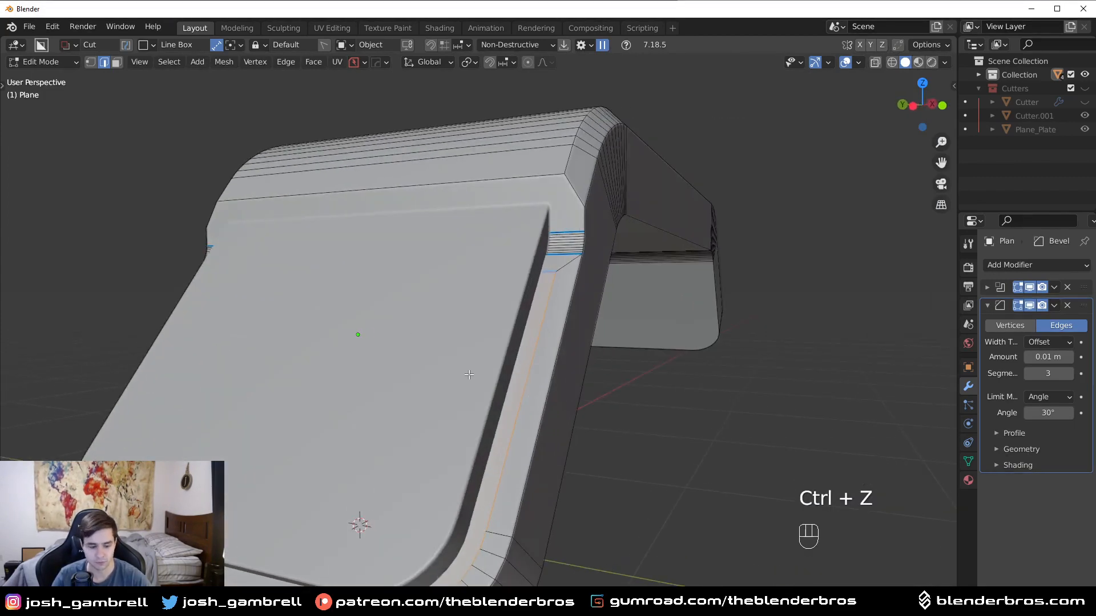
key(Tab)
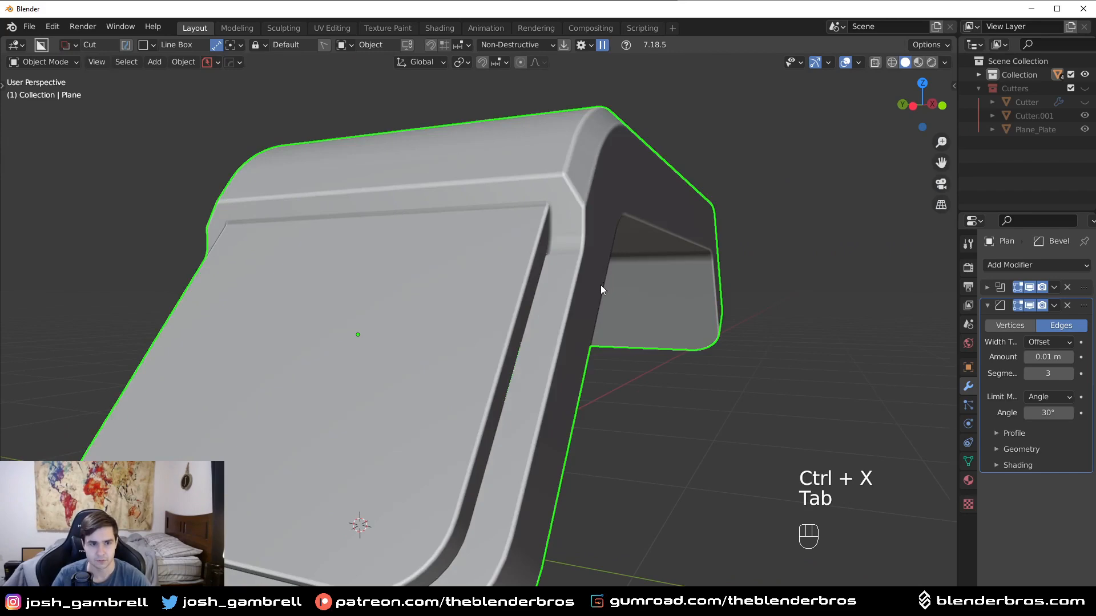
Reveal and select the plate that acts as the arch's union cutter by scrolling through the HOps booleans
middle_drag(601, 285, 441, 331)
shift+middle_drag(256, 362, 405, 263)
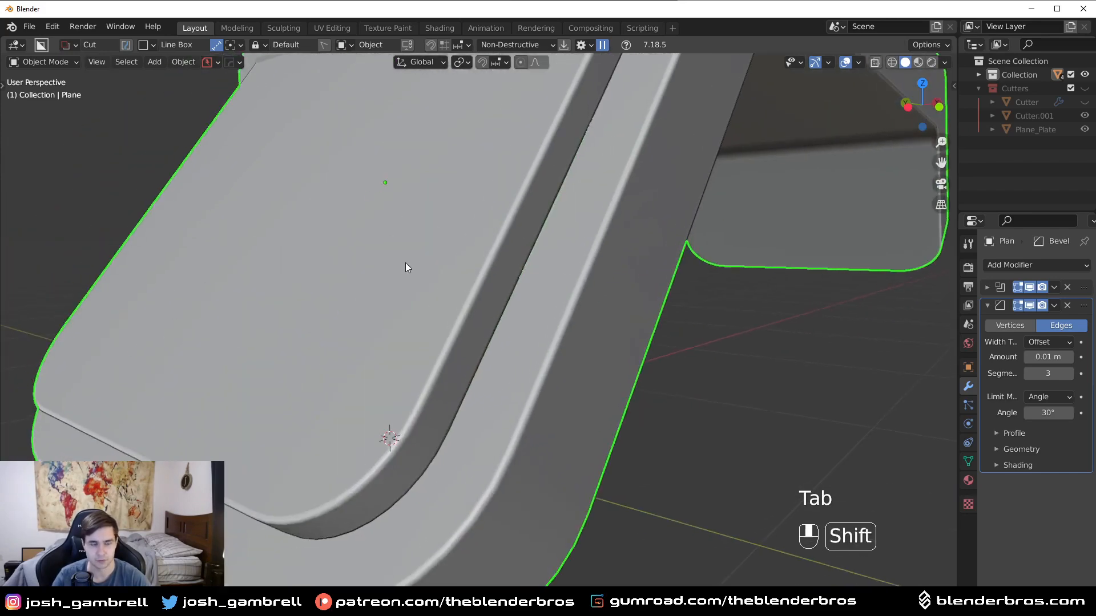
middle_drag(743, 365, 340, 310)
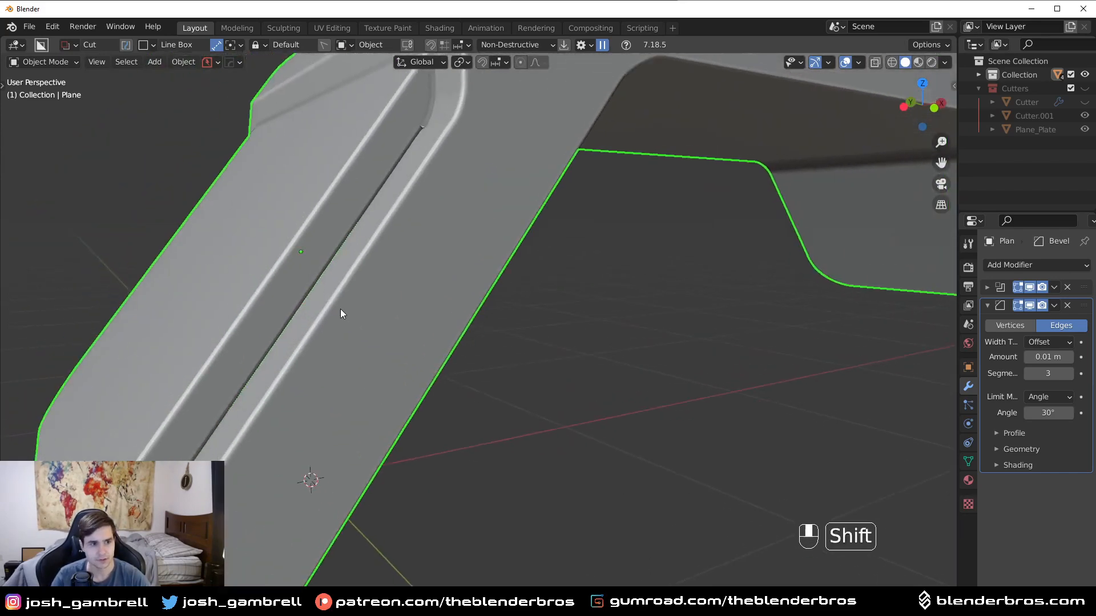
key(q)
click(312, 351)
scroll(307, 365, down, 3)
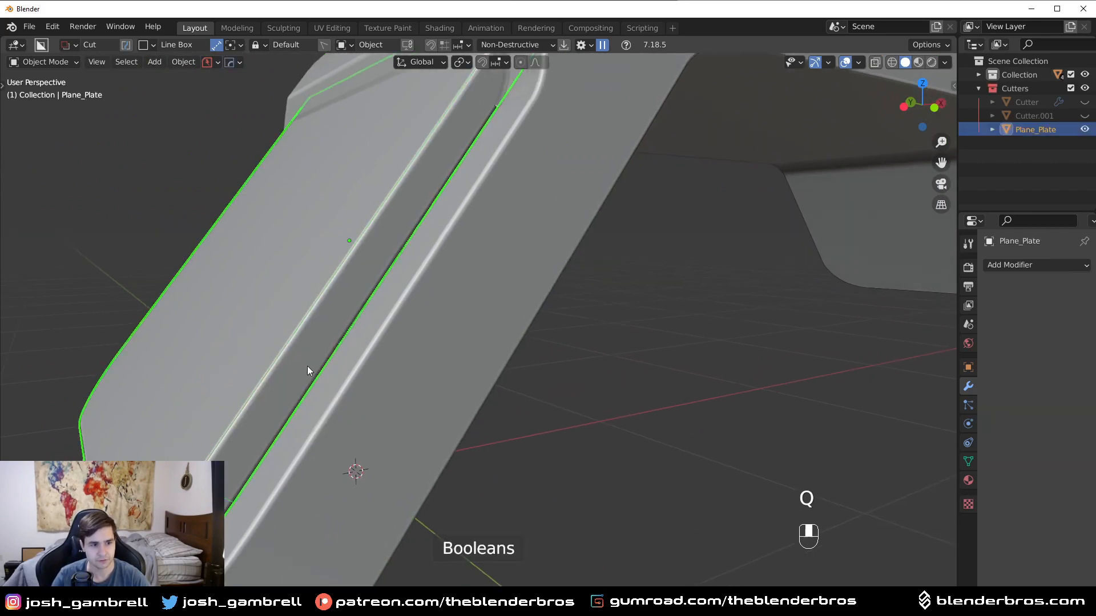
Select the plate's large back face in Edit Mode with wireframe shading
key(Tab)
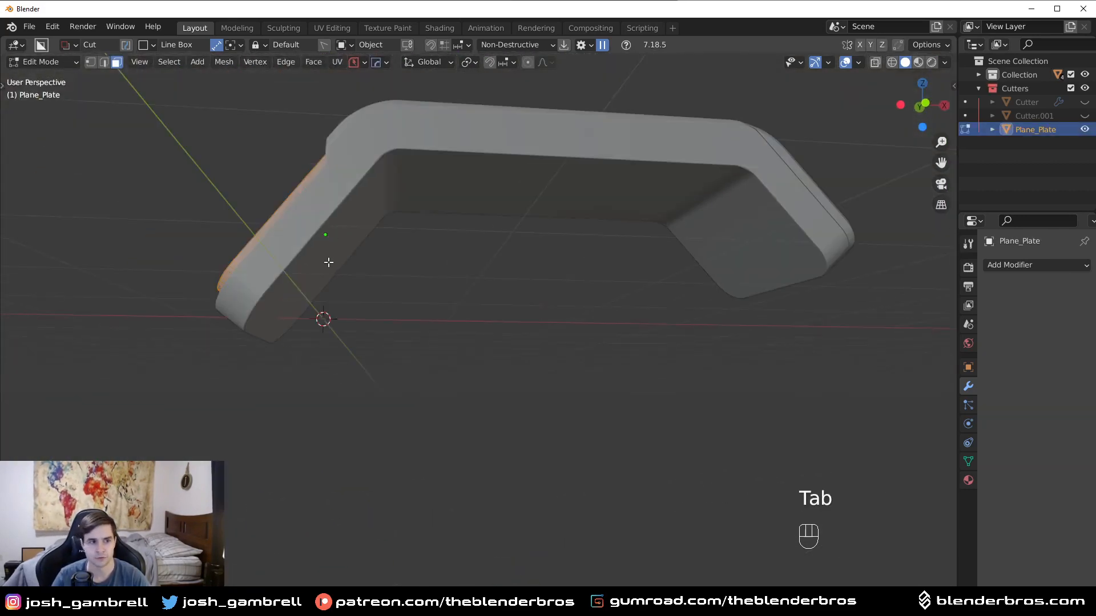
click(268, 264)
click(314, 245)
mouse_move(315, 245)
middle_down()
mouse_move(290, 248)
mouse_move(456, 328)
middle_up()
scroll(302, 249, up, 2)
scroll(423, 319, up, 2)
middle_drag(394, 313, 343, 299)
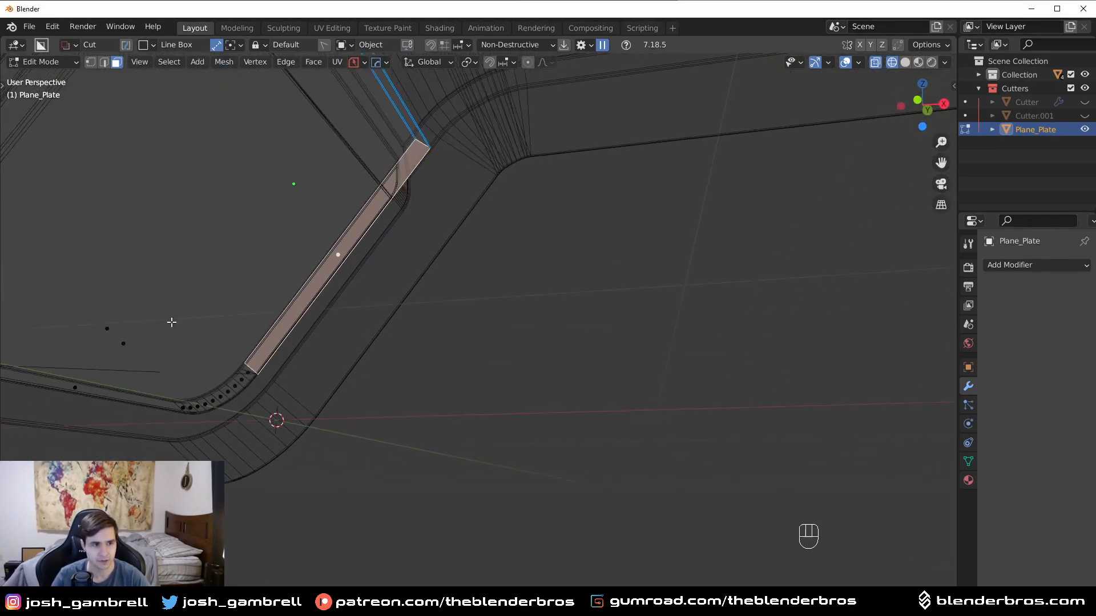
click(126, 343)
Move the plate's back face deeper into the arch along the X axis of the Face orientation in front view
scroll(128, 342, down, 3)
key(KP_1)
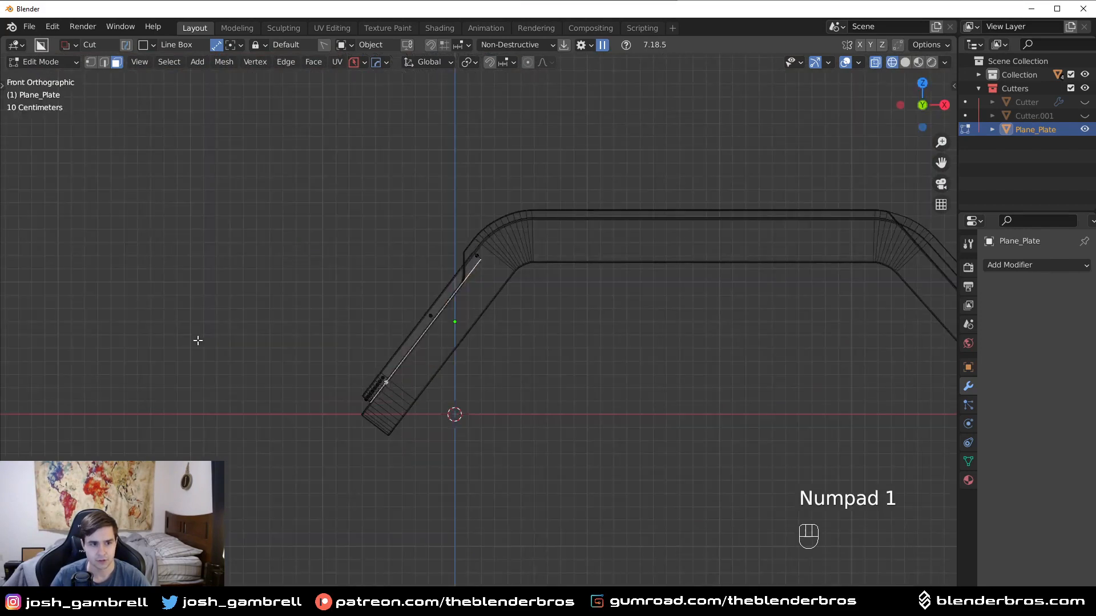
scroll(195, 340, up, 1)
click(435, 63)
click(409, 192)
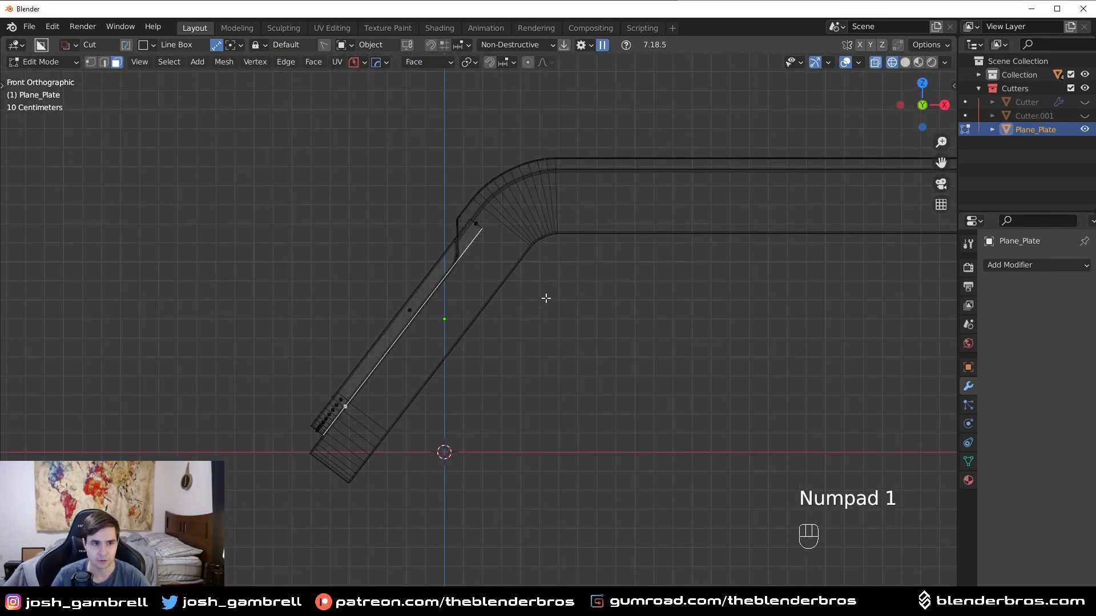
key(g)
key(x)
click(550, 297)
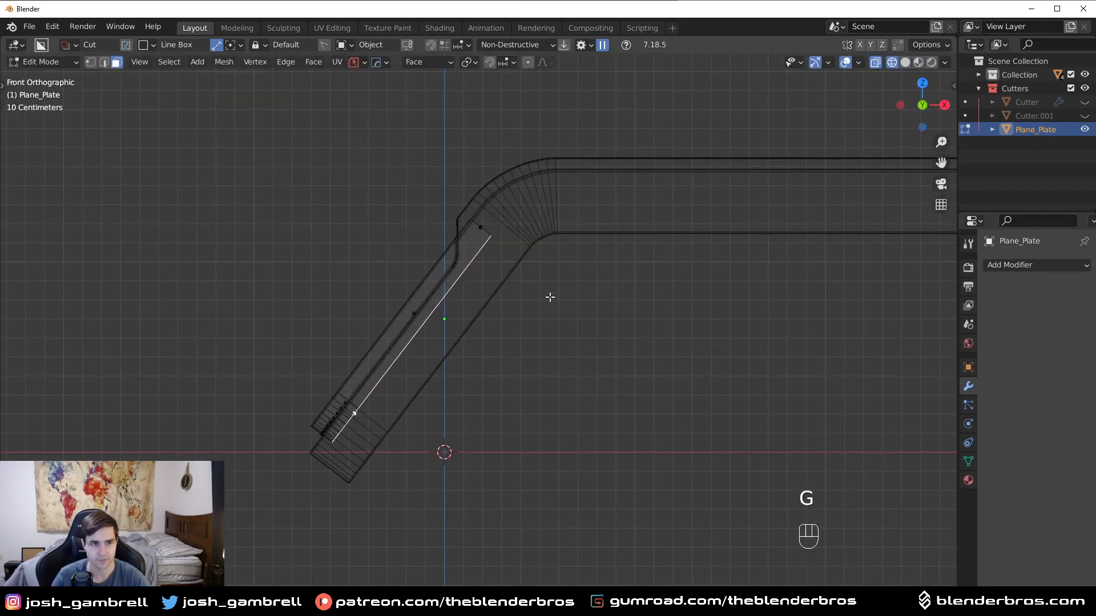
click(440, 65)
key(g)
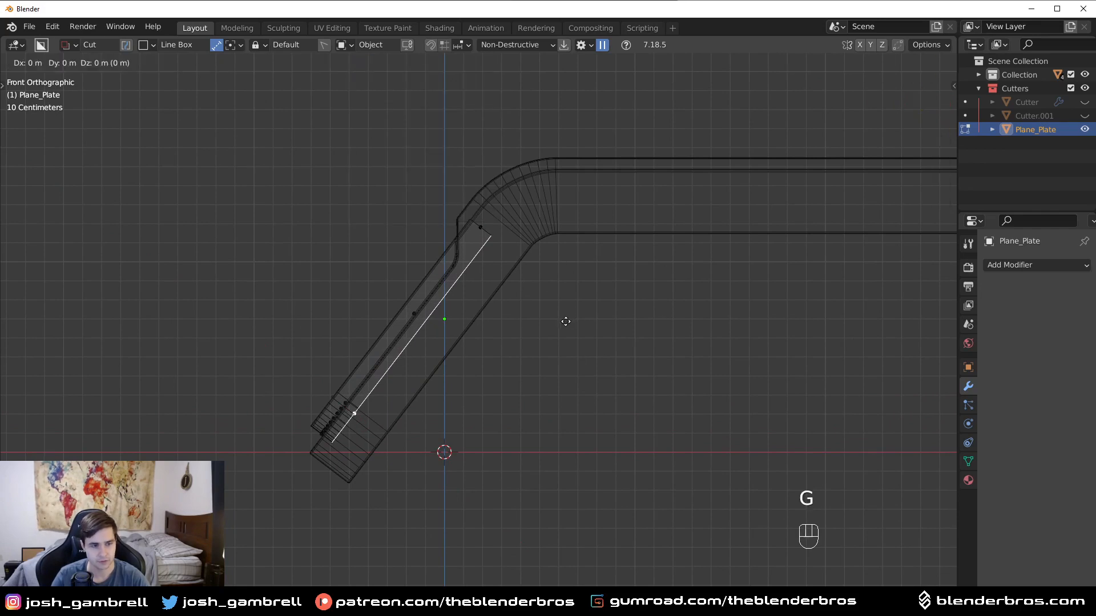
key(x)
click(563, 305)
key(Tab)
Return to solid shading and hide the plate cutter
click(553, 234)
key(z)
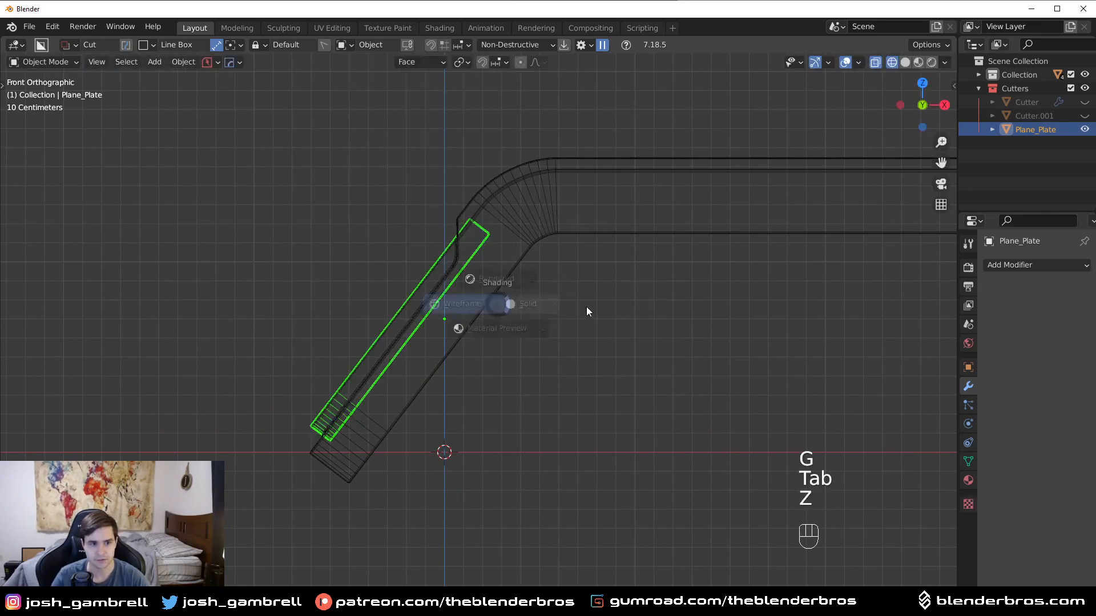
scroll(548, 285, up, 3)
middle_drag(537, 284, 769, 357)
key(alt+a)
scroll(726, 344, down, 3)
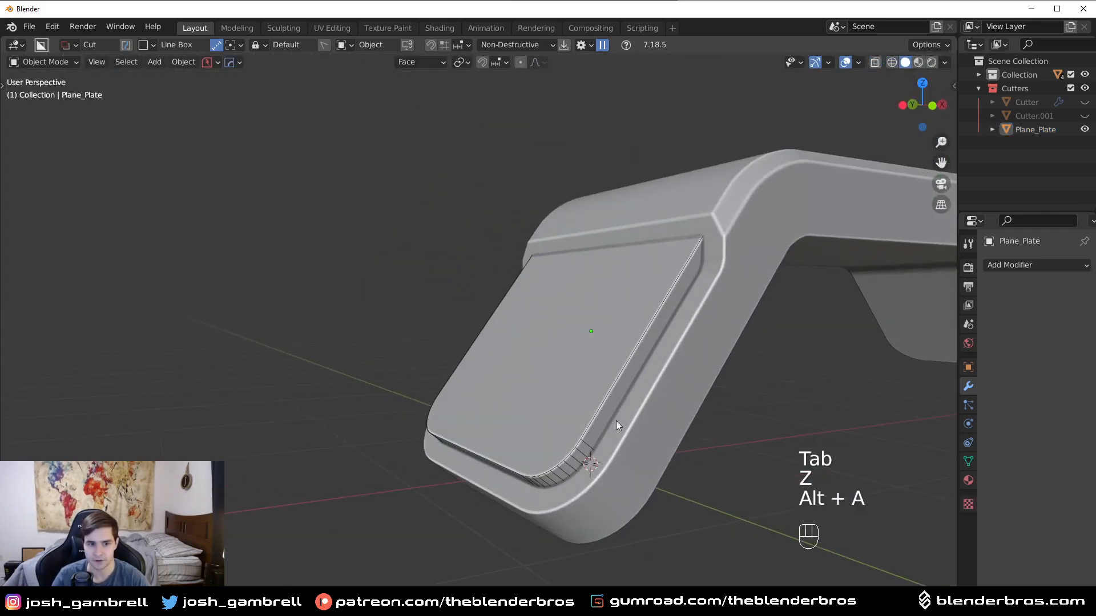
click(591, 422)
key(h)
middle_drag(601, 420, 693, 453)
scroll(714, 418, down, 4)
scroll(692, 452, up, 4)
scroll(690, 449, down, 4)
middle_drag(727, 389, 592, 317)
scroll(591, 351, up, 3)
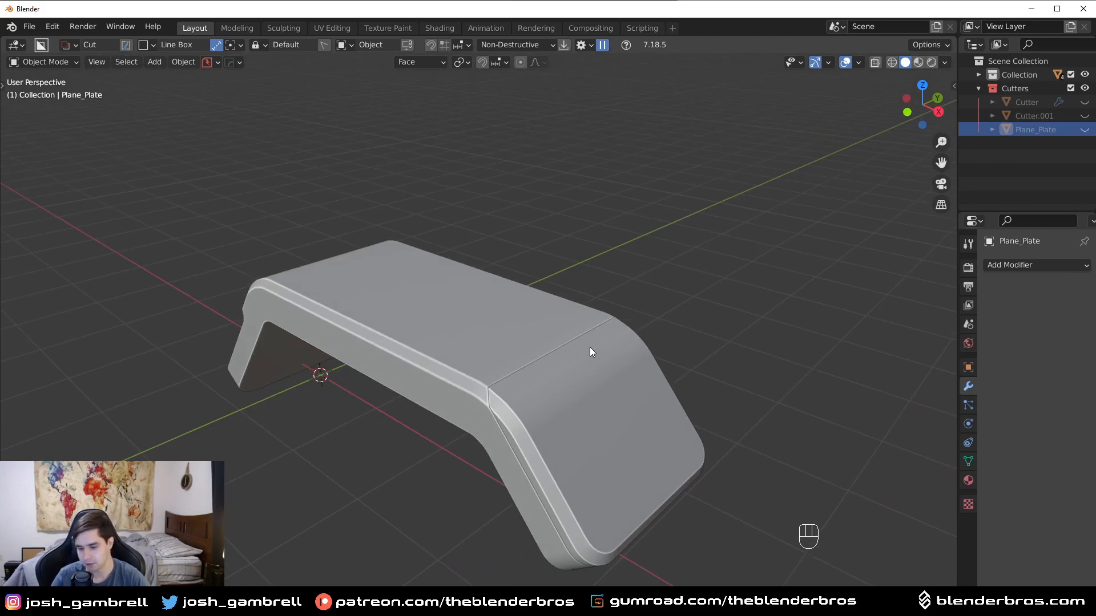
Select the arch body in top view and switch the cutting shape from Line Box to plain Box
key(KP_7)
scroll(648, 372, up, 1)
shift+middle_drag(648, 371, 519, 351)
scroll(491, 388, up, 3)
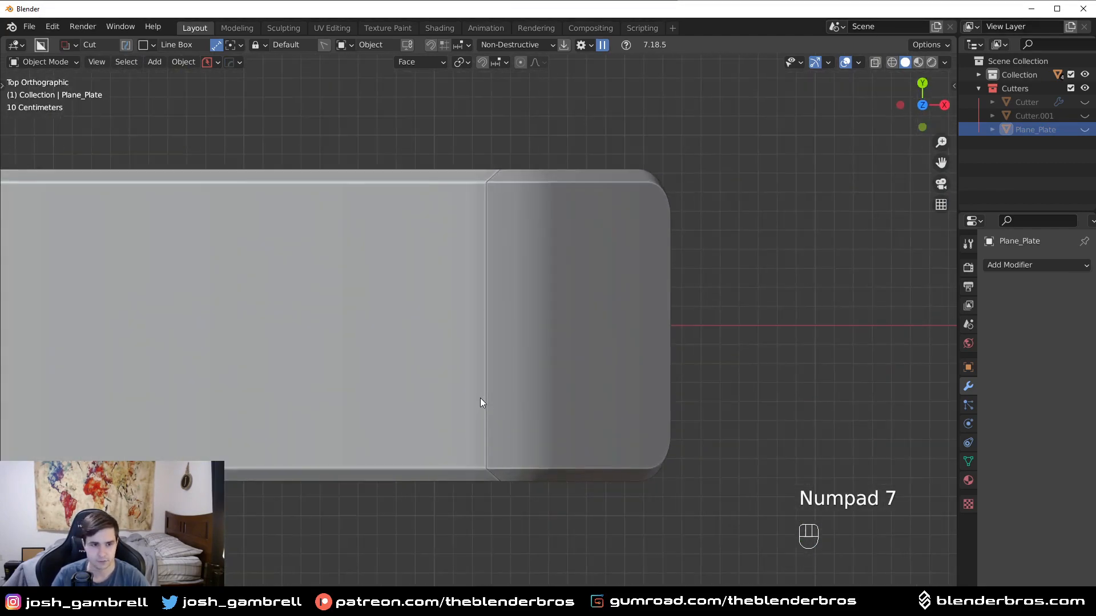
click(477, 399)
key(d)
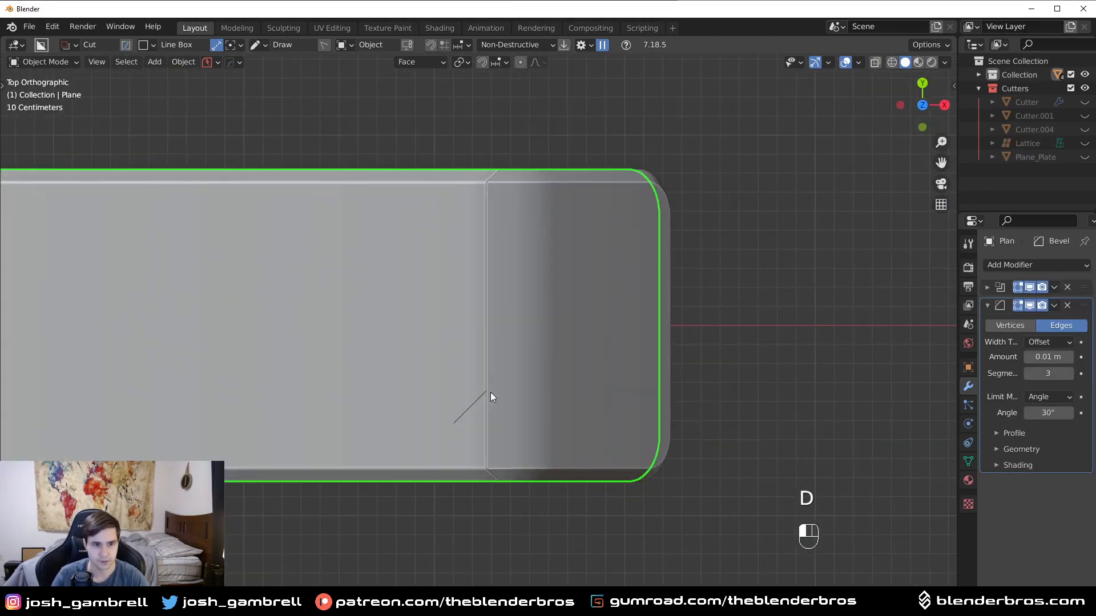
key(Escape)
key(Escape)
key(d)
click(231, 50)
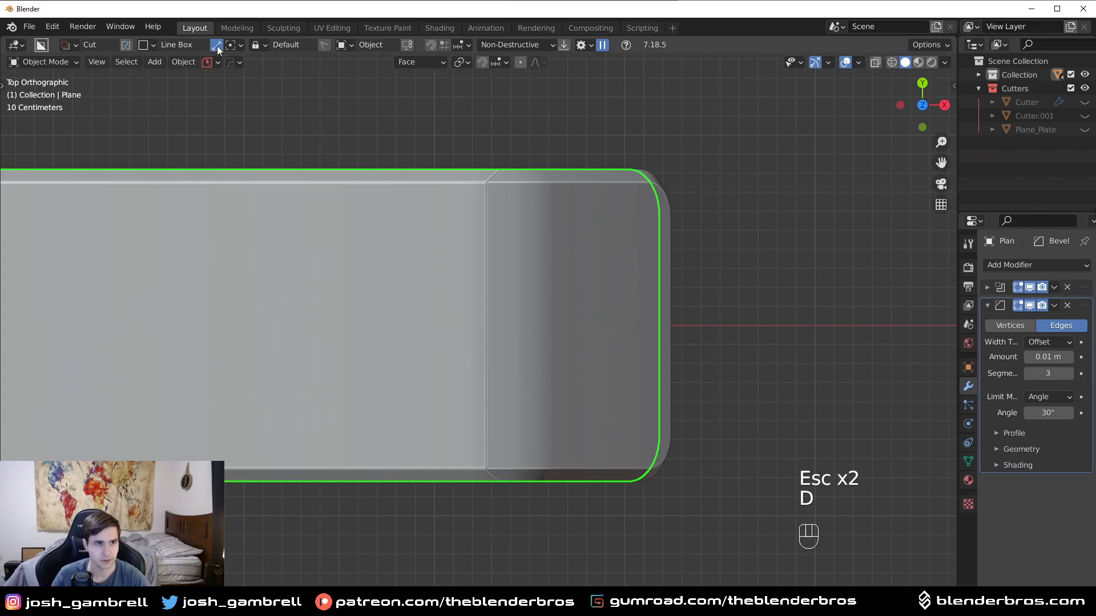
drag(454, 390, 495, 428)
key(ctrl+z)
key(ctrl+z)
key(ctrl+z)
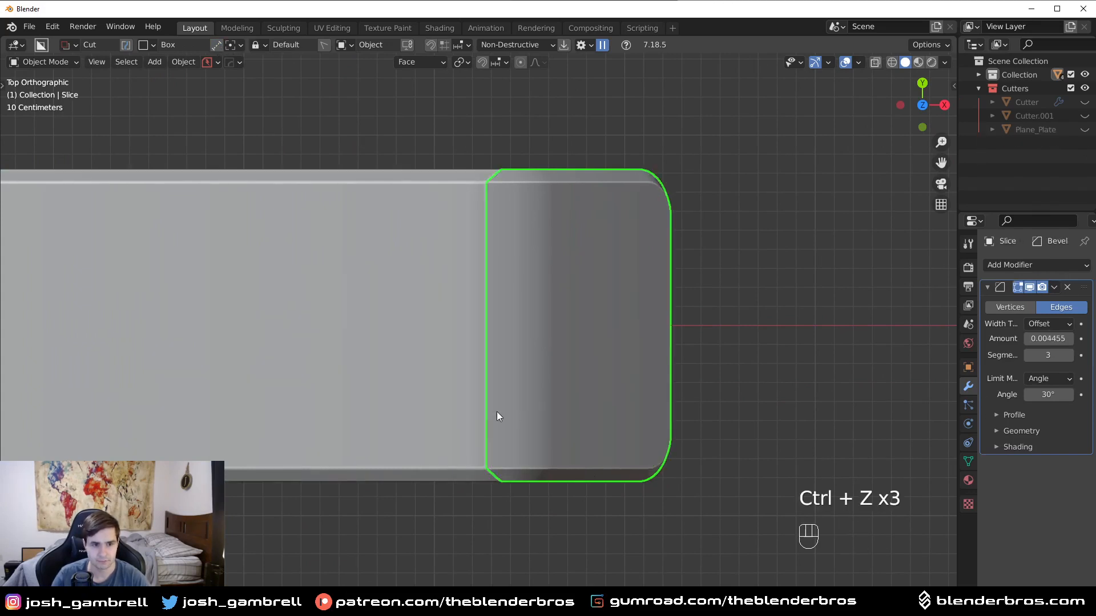
Cut a small rectangular notch into the sliced leg's top seam edge and mirror it across Y using the Modifier mirror mode
drag(495, 429, 497, 428)
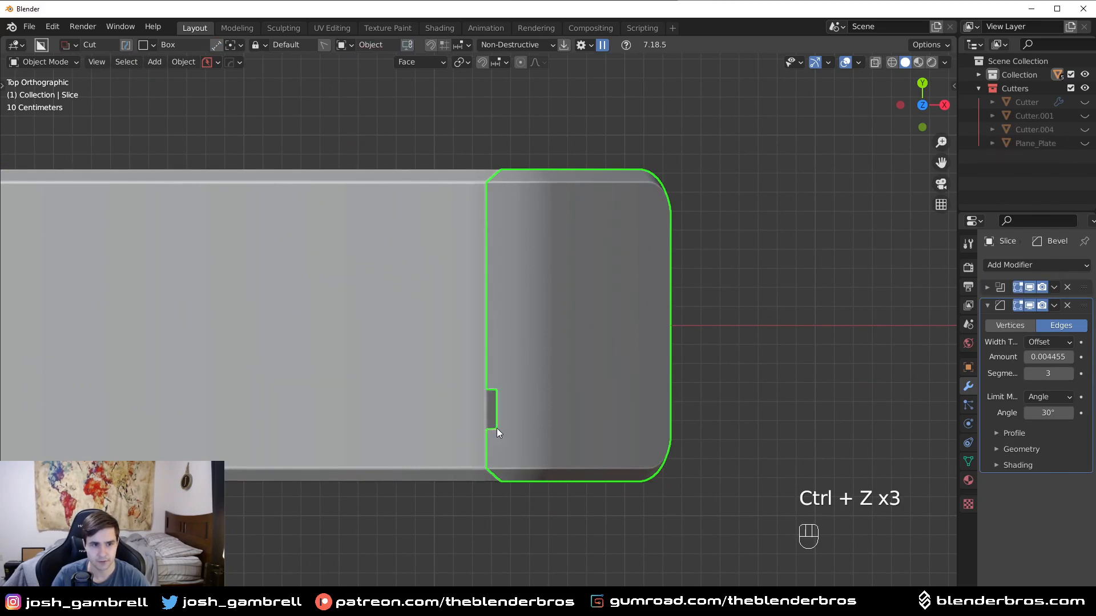
middle_drag(497, 428, 663, 297)
key(alt+x)
scroll(663, 317, down, 5)
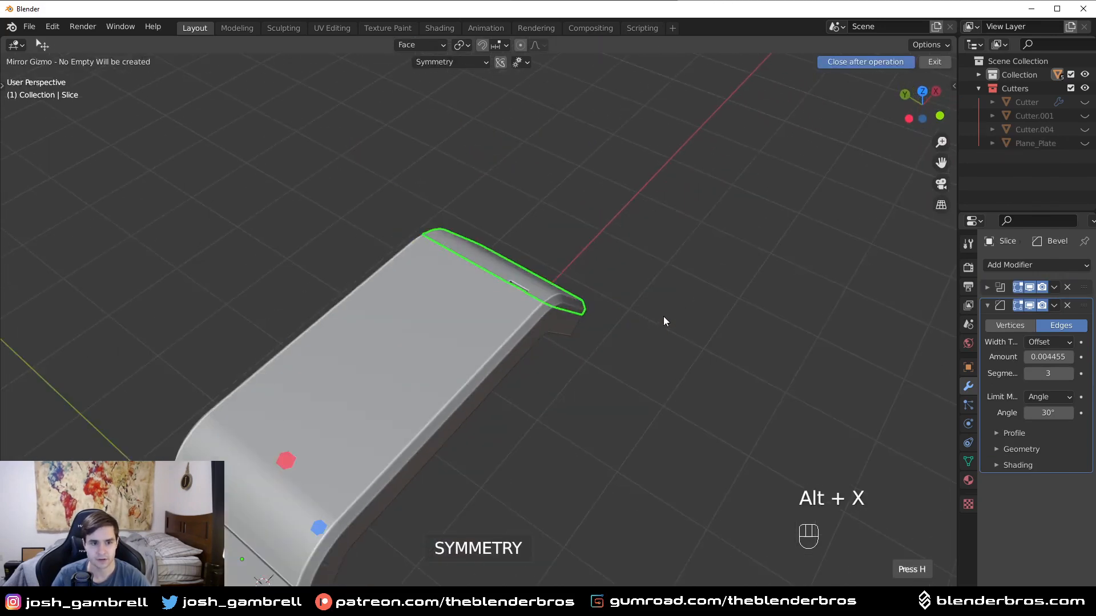
click(450, 63)
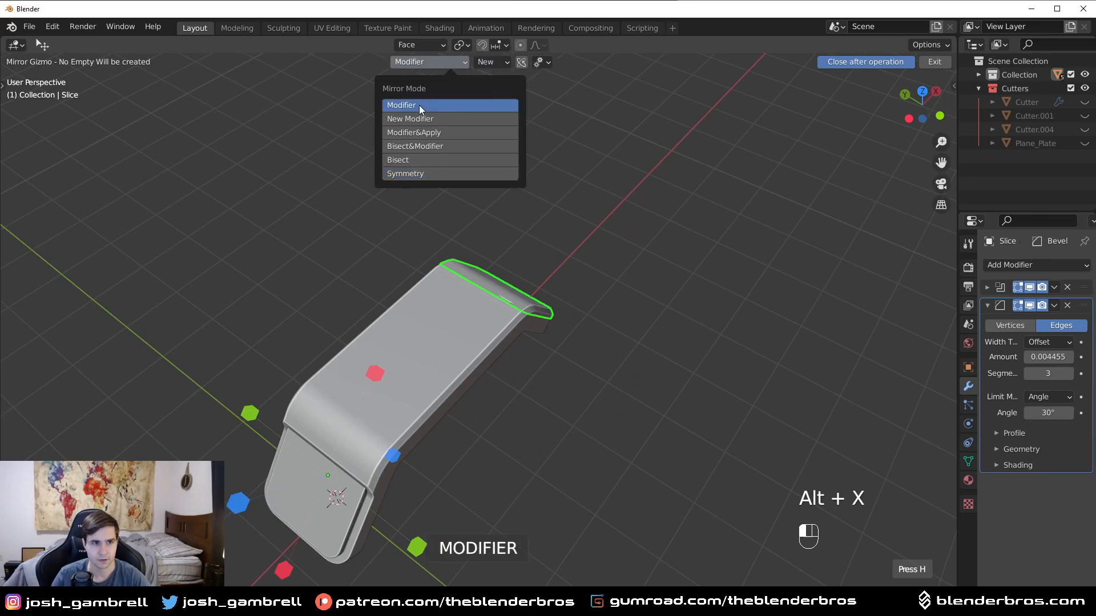
click(418, 105)
middle_drag(718, 374, 478, 419)
key(alt+a)
scroll(519, 356, up, 3)
scroll(489, 218, up, 3)
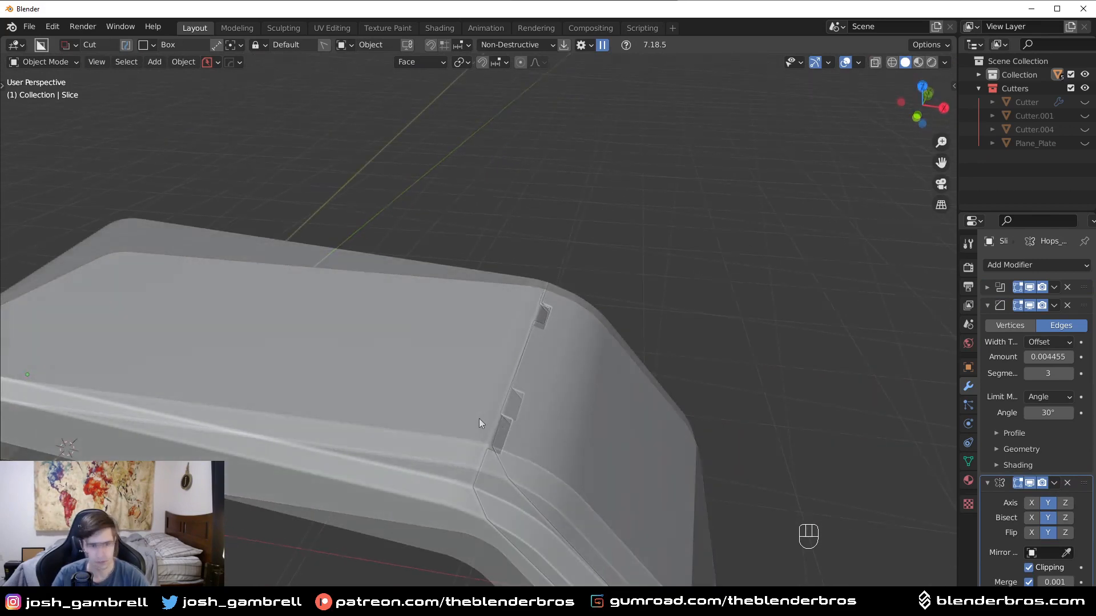
click(478, 419)
key(KP_7)
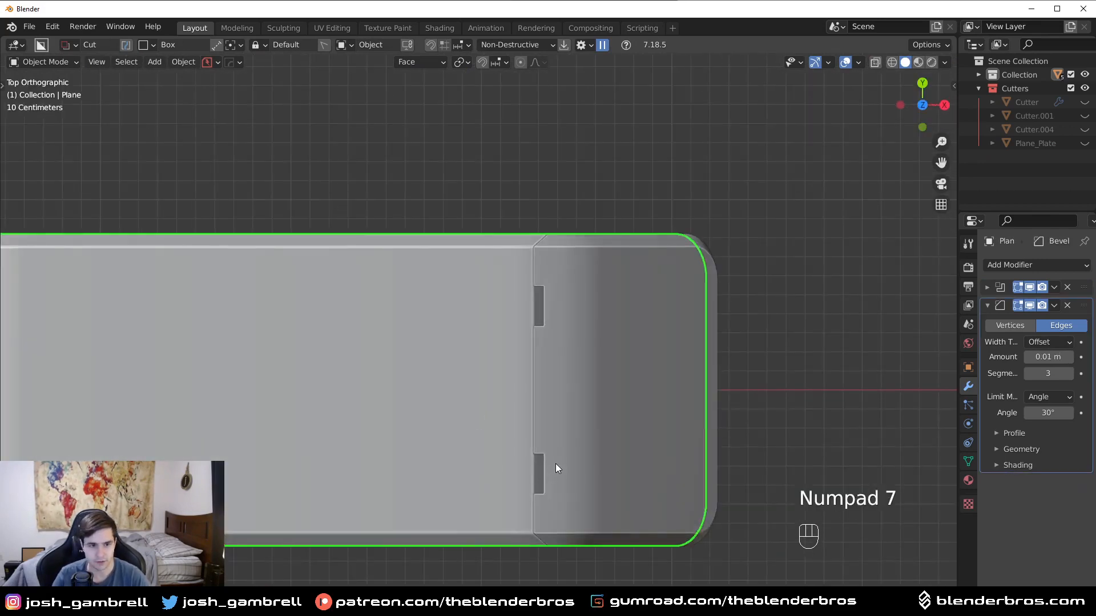
drag(557, 462, 491, 487)
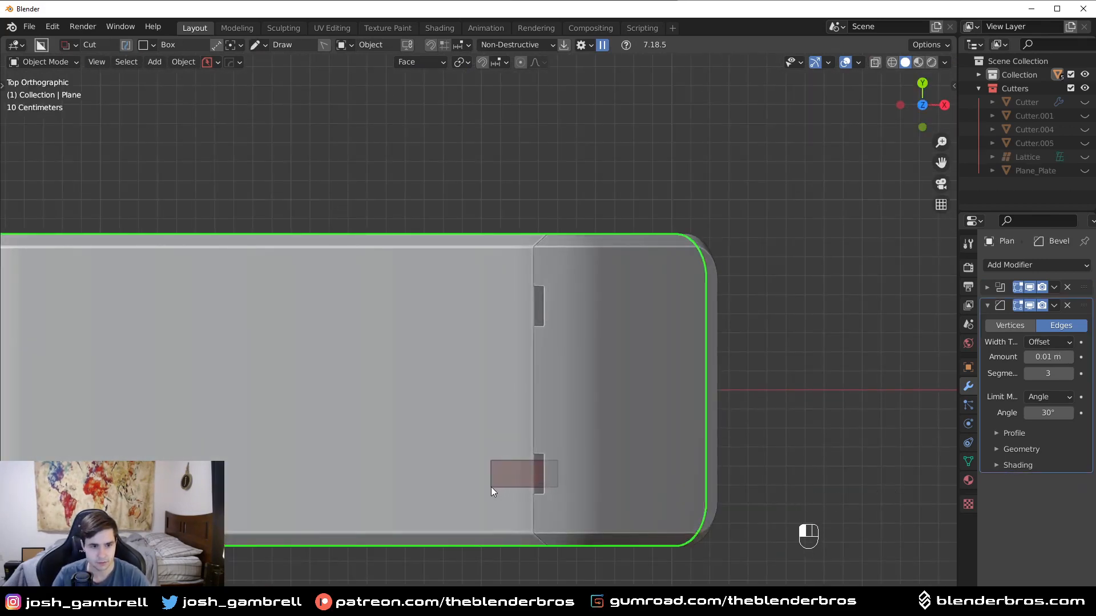
mouse_move(491, 487)
middle_down()
mouse_move(505, 439)
mouse_move(523, 432)
middle_up()
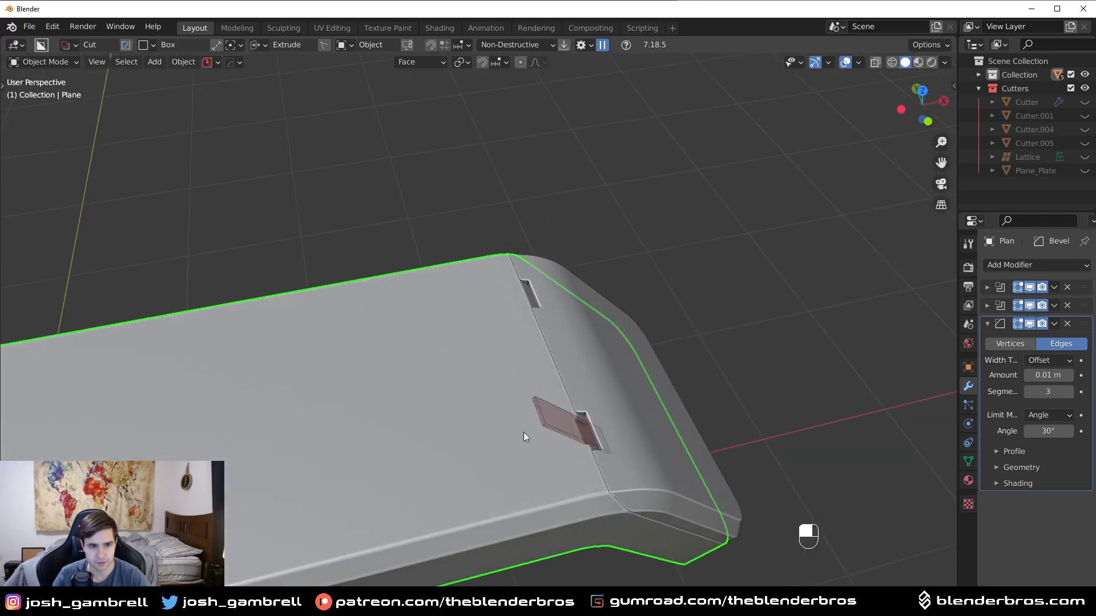
key(Escape)
key(Escape)
Cut a view-aligned rectangular slot into the arch body's top, meeting the near notch at the leg seam
key(KP_7)
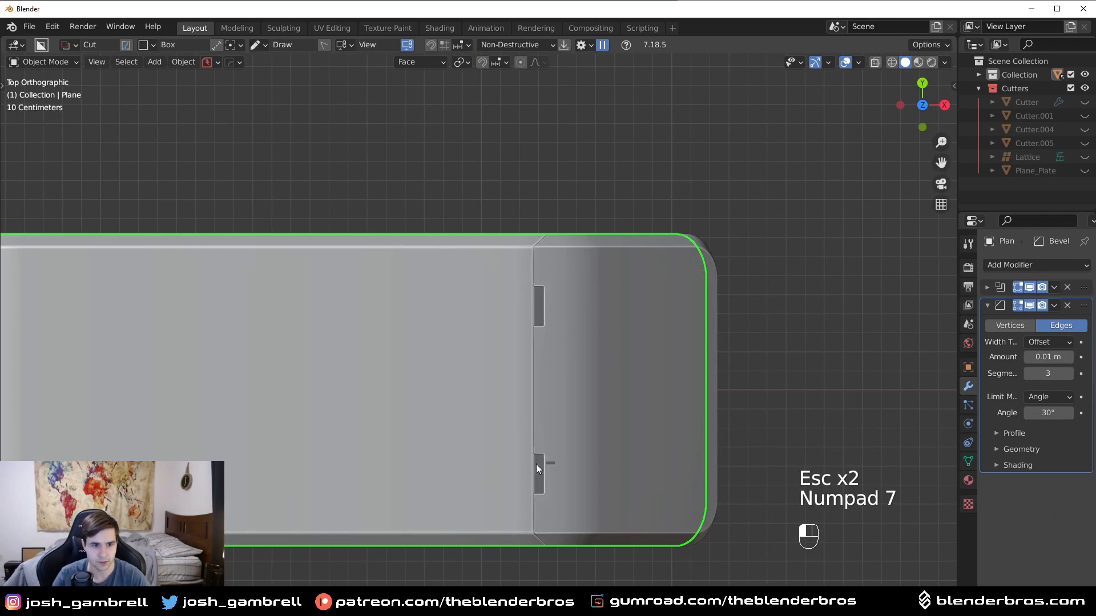
mouse_move(494, 481)
middle_down()
mouse_move(512, 461)
mouse_move(721, 453)
middle_up()
click(513, 460)
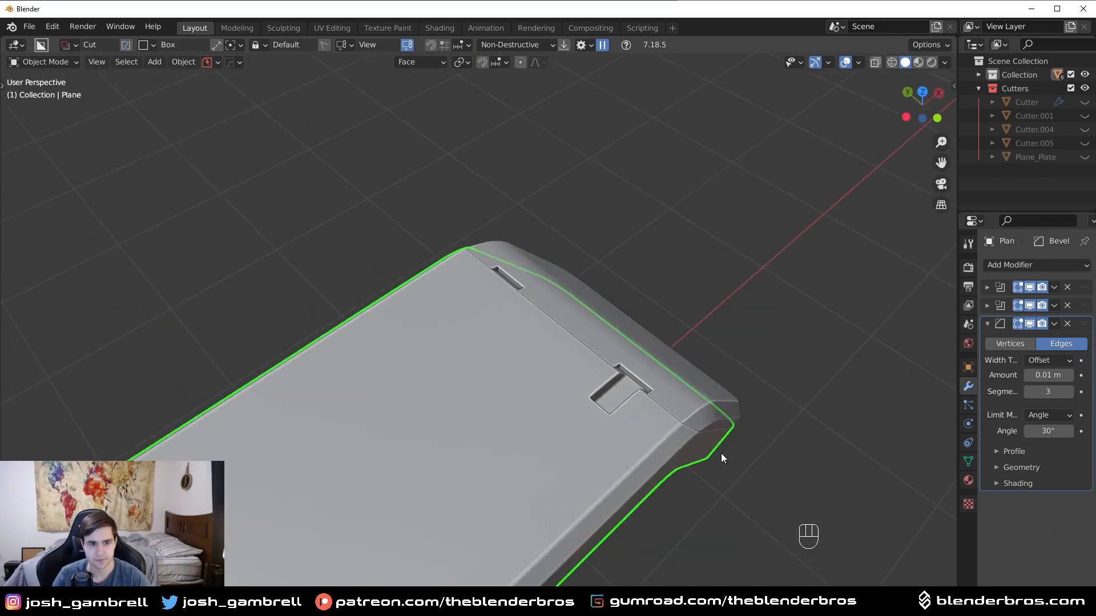
Mirror the arch body across Y with a Mirror modifier to repeat the slot at the far notch
scroll(618, 419, down, 5)
key(alt+x)
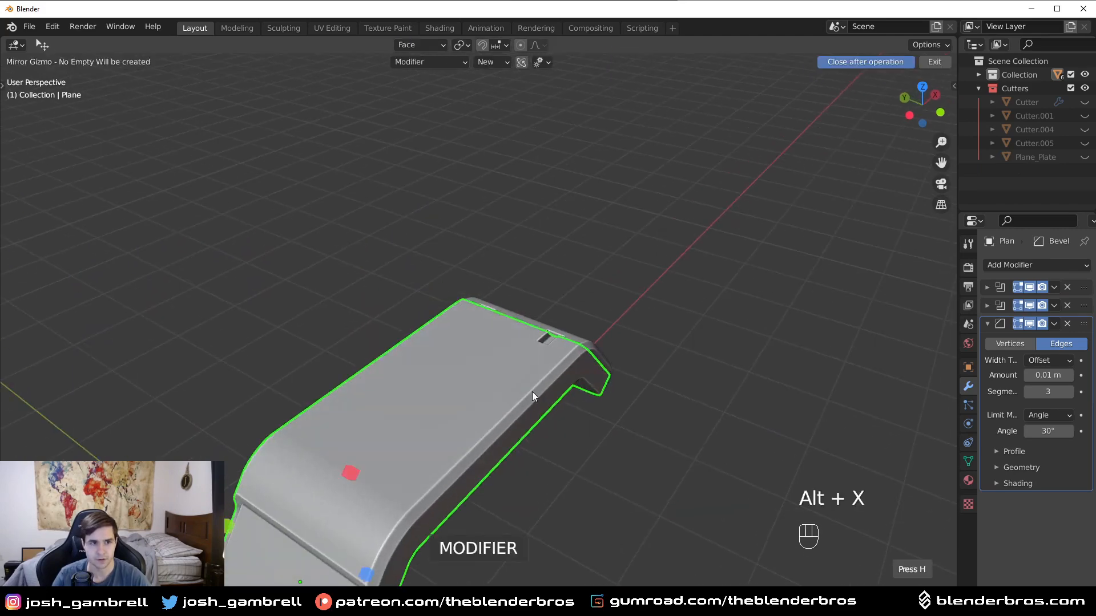
middle_drag(532, 392, 468, 530)
click(483, 513)
key(alt+a)
middle_drag(596, 448, 462, 396)
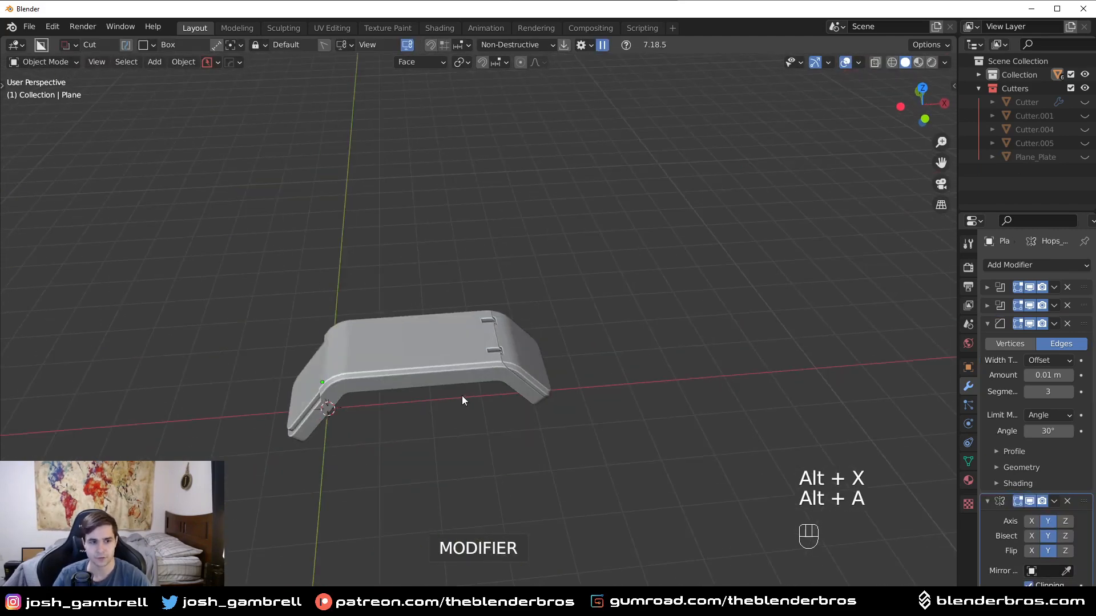
scroll(460, 391, up, 4)
key(Escape)
key(Escape)
key(Escape)
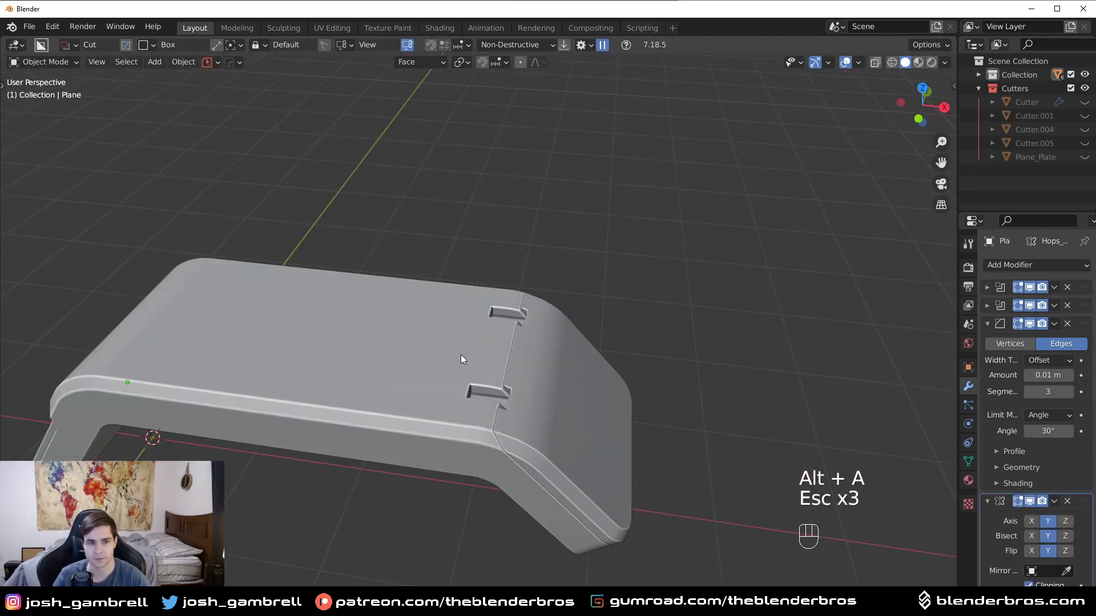
Reveal the slot's cutter through the arch body's HOps booleans and move it along the Z axis of the Face orientation
click(461, 354)
key(q)
click(498, 347)
ctrl+middle_drag(498, 345, 628, 410)
key(g)
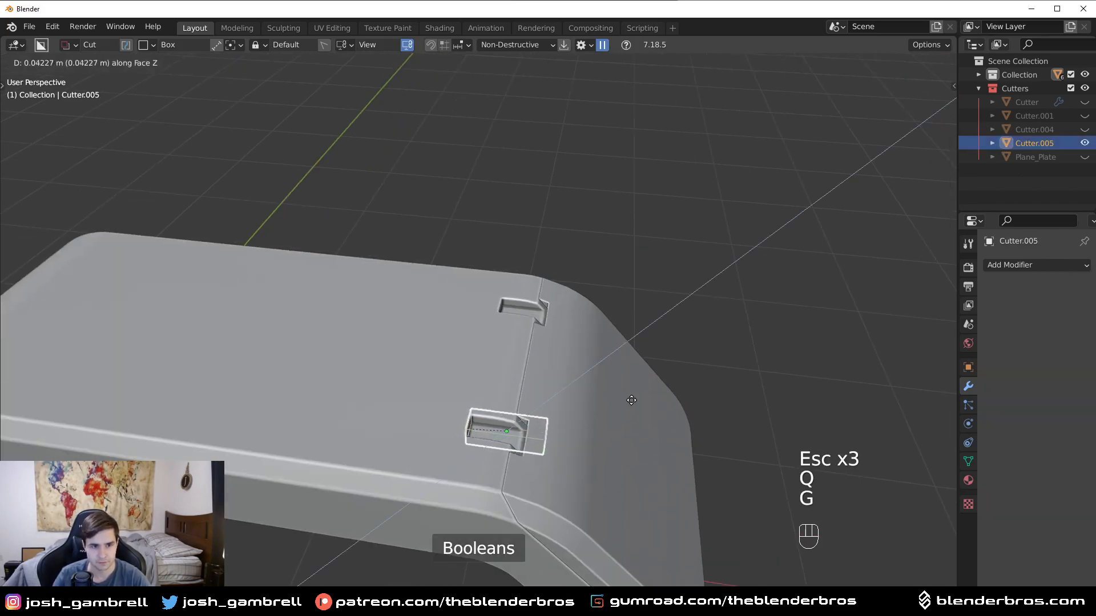
click(633, 398)
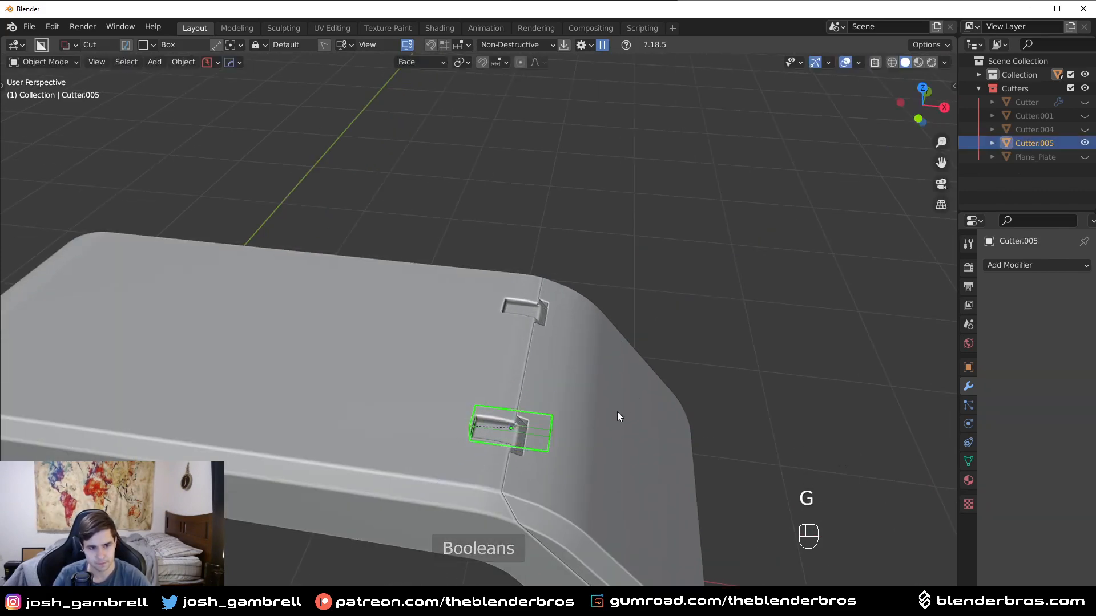
Scale up the slot's cutter and reposition it along the Face orientation's X and Z axes
key(s)
click(725, 385)
key(g)
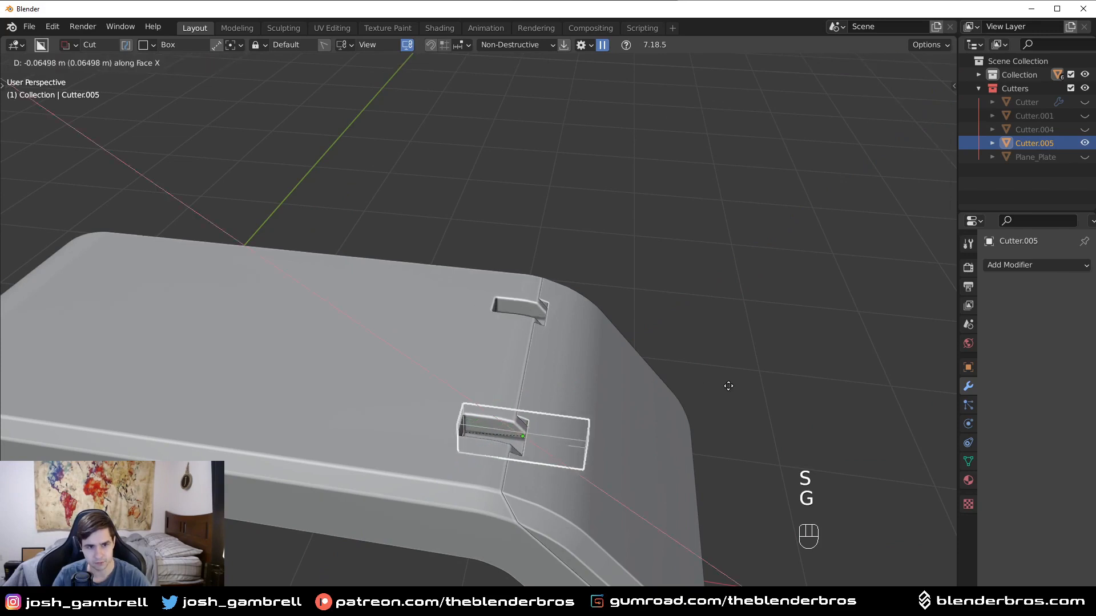
click(755, 391)
key(g)
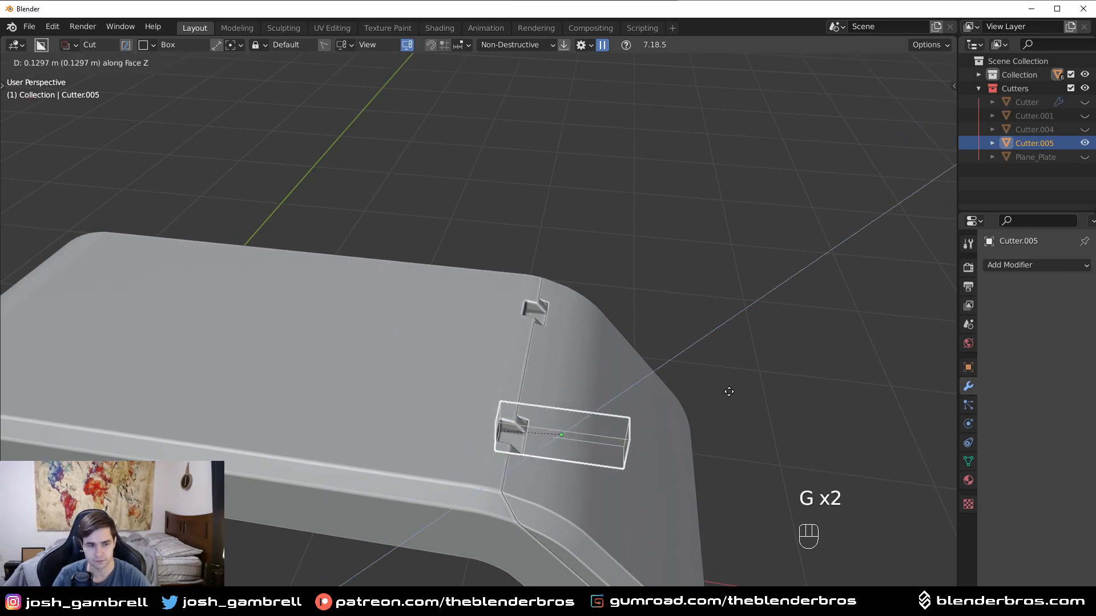
click(729, 391)
Set the transform orientation to Global, raise the slot's cutter along Z and deselect it
click(422, 63)
click(406, 107)
key(g)
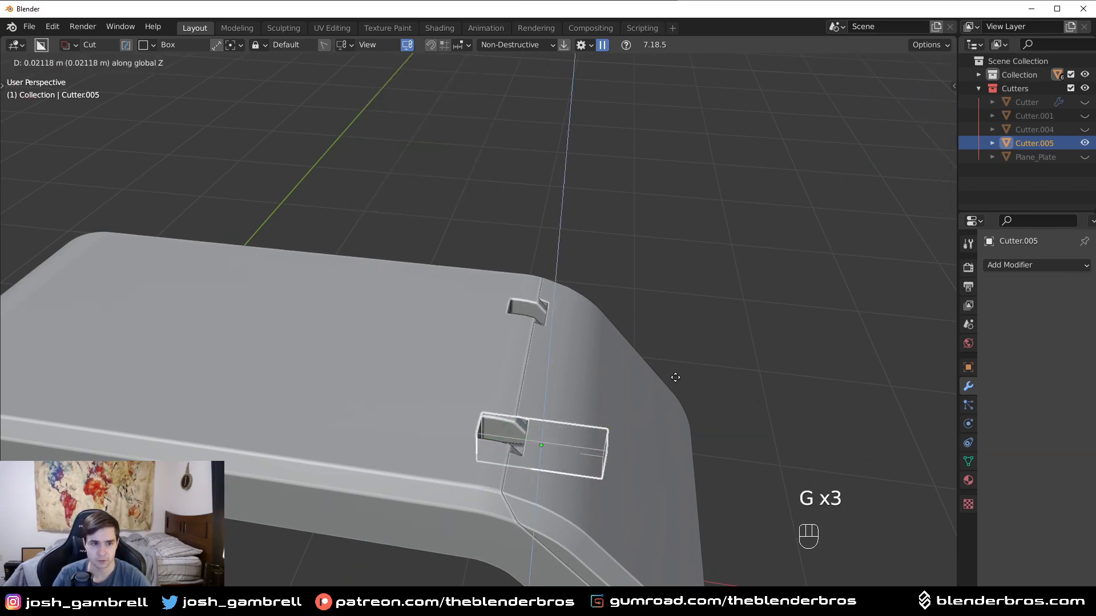
click(684, 367)
key(alt+a)
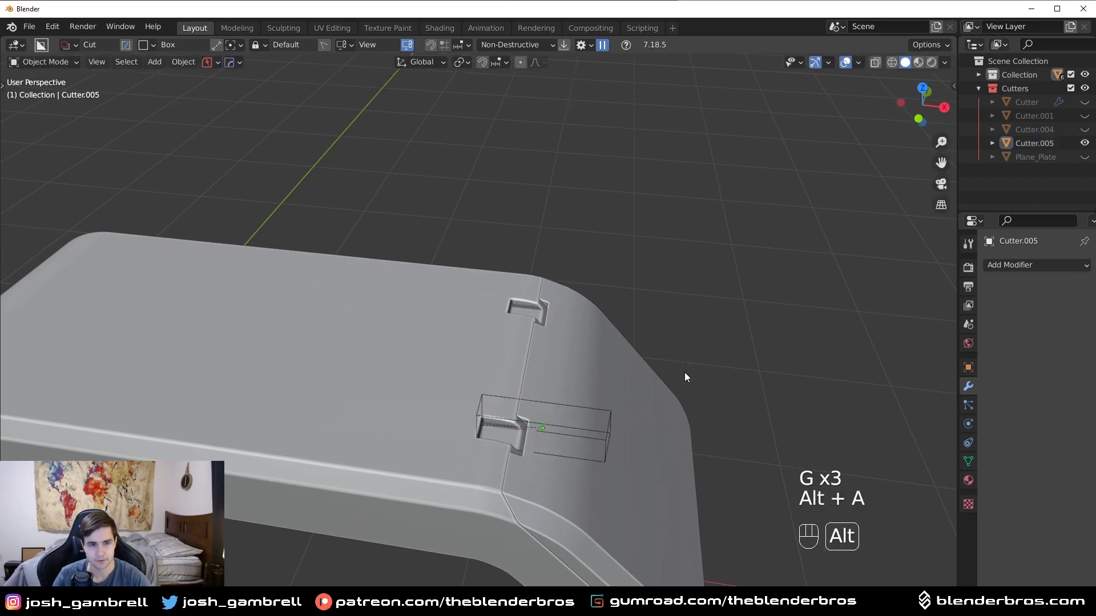
Hide the Cutters collection and select the arch body from below
scroll(684, 373, down, 4)
middle_drag(684, 374, 431, 312)
key(shift+2)
click(304, 273)
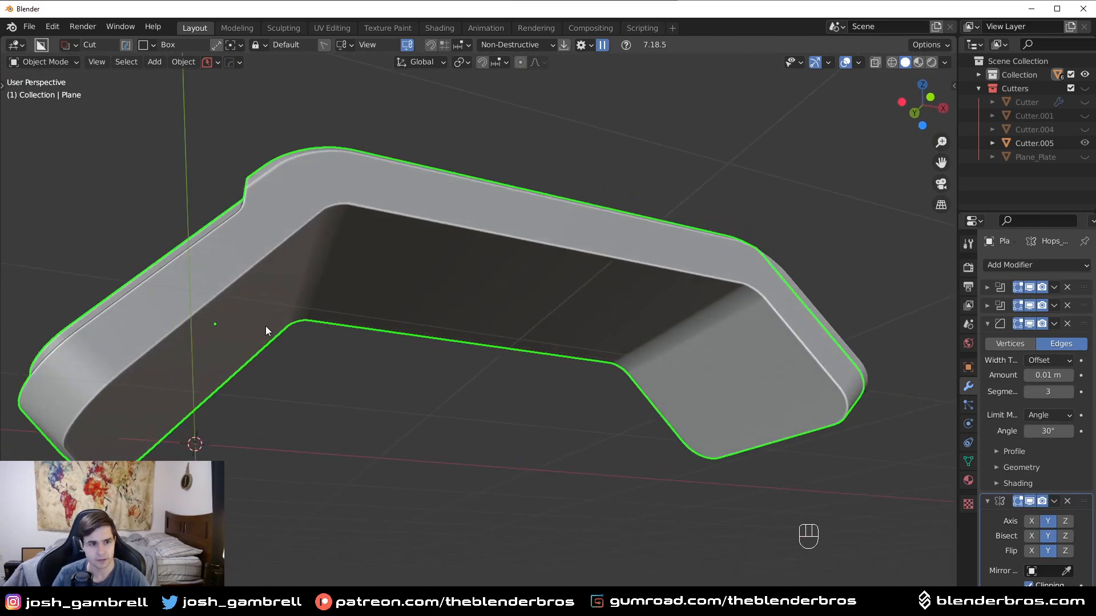
Examine the edges around the arch's inner underside in Edit Mode
key(Tab)
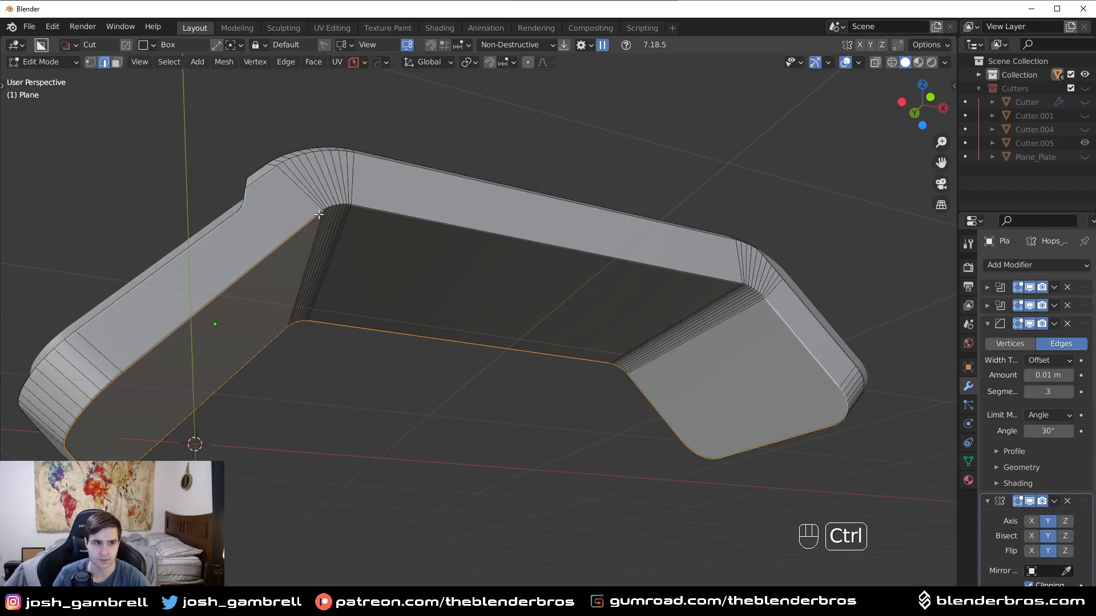
scroll(332, 212, up, 6)
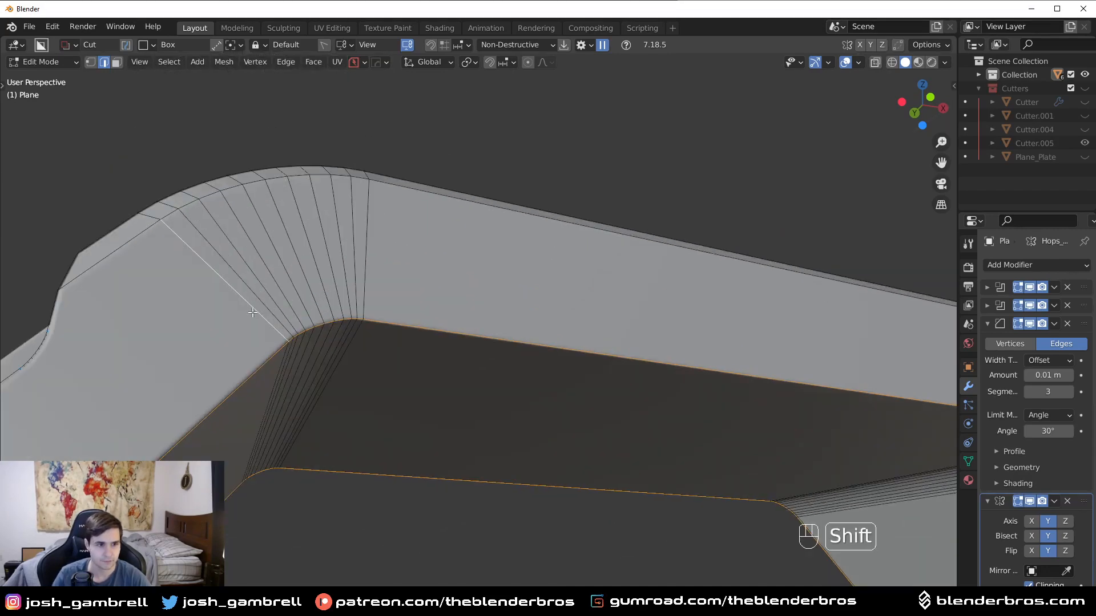
click(696, 384)
key(Tab)
click(683, 278)
scroll(692, 314, down, 8)
key(alt+a)
middle_drag(694, 315, 675, 377)
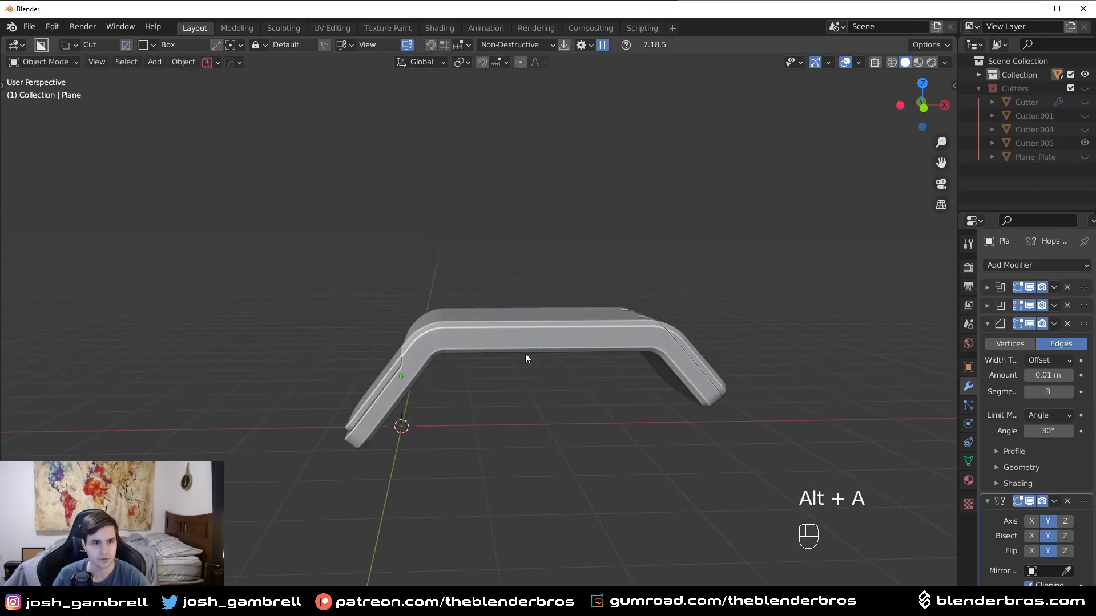
Select the lower edge loop along the arch's front side in Edit Mode
middle_drag(525, 355, 453, 456)
key(KP_1)
scroll(453, 453, up, 5)
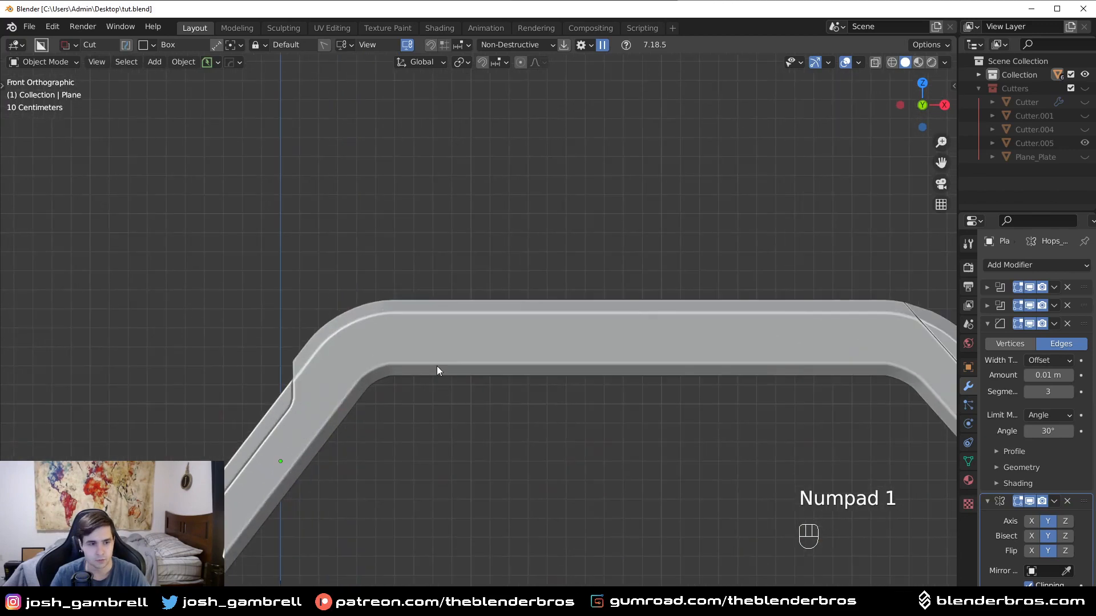
key(Tab)
click(430, 433)
key(alt+a)
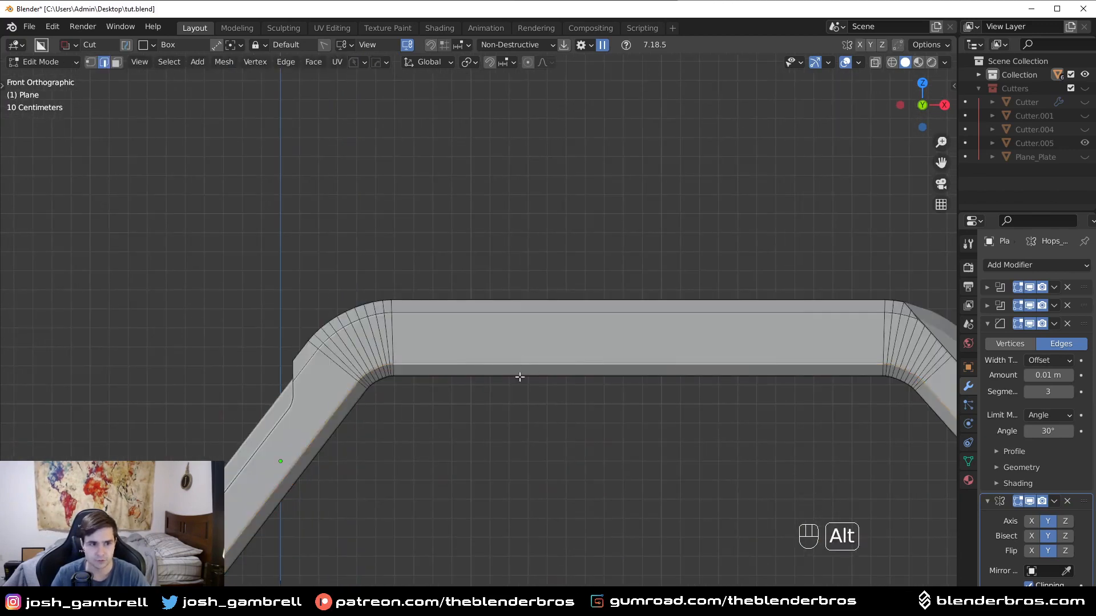
middle_drag(519, 377, 604, 384)
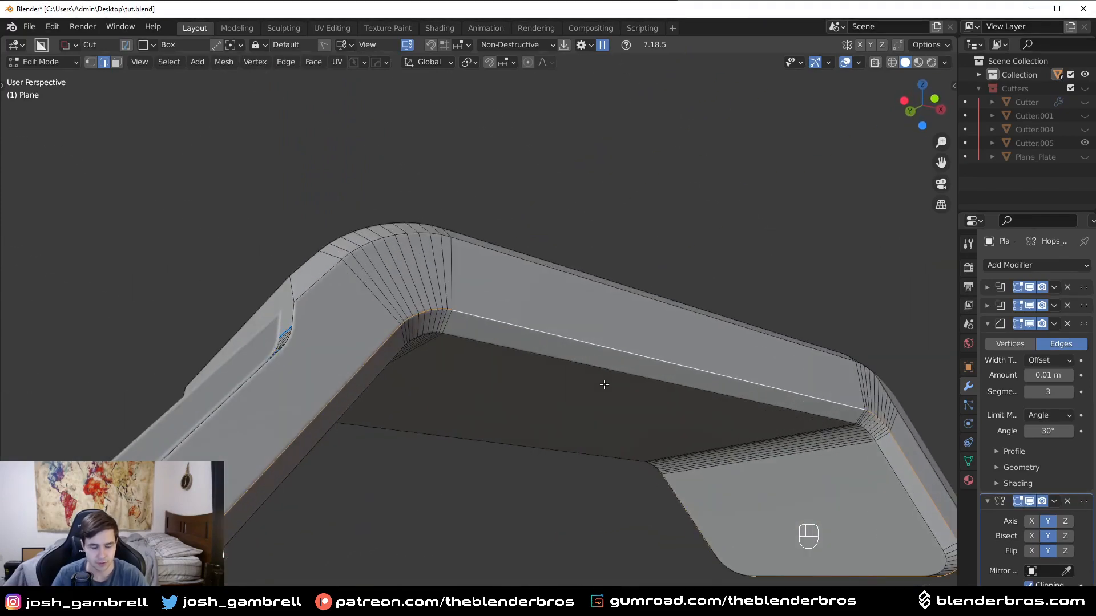
Offset the selected edge loop onto the arch's front face on side B, with a width of about 0.057
key(y)
click(562, 482)
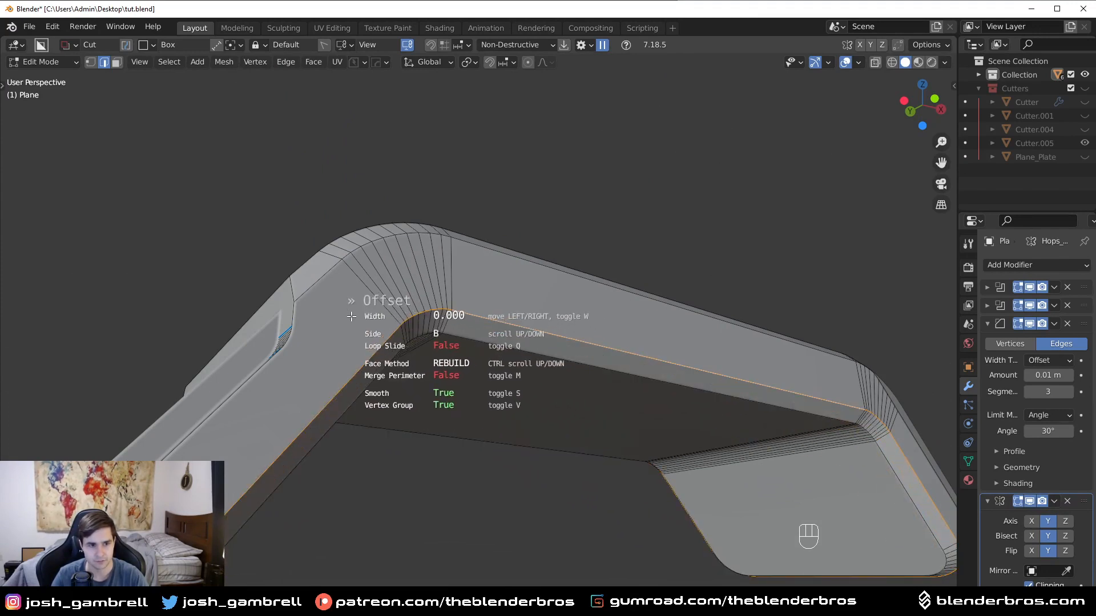
scroll(350, 316, down, 1)
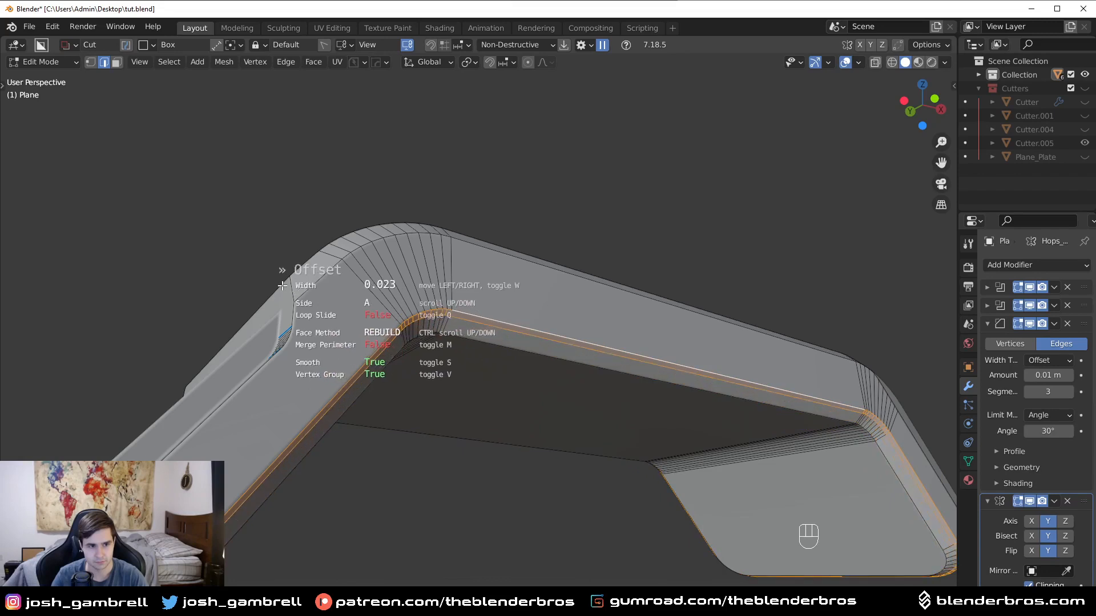
scroll(282, 285, up, 1)
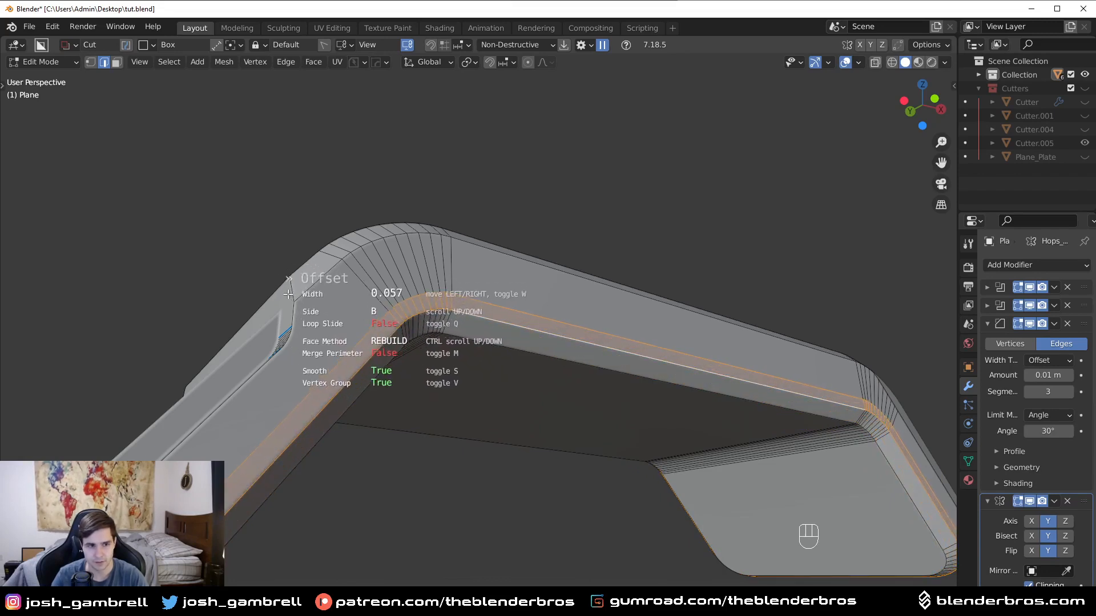
click(291, 299)
Bevel the offset edge loop along the arch's front side into a narrow strip and keep the strip selected
middle_drag(377, 371, 343, 397)
alt+click(328, 417)
scroll(457, 391, down, 3)
scroll(568, 428, up, 4)
key(ctrl+b)
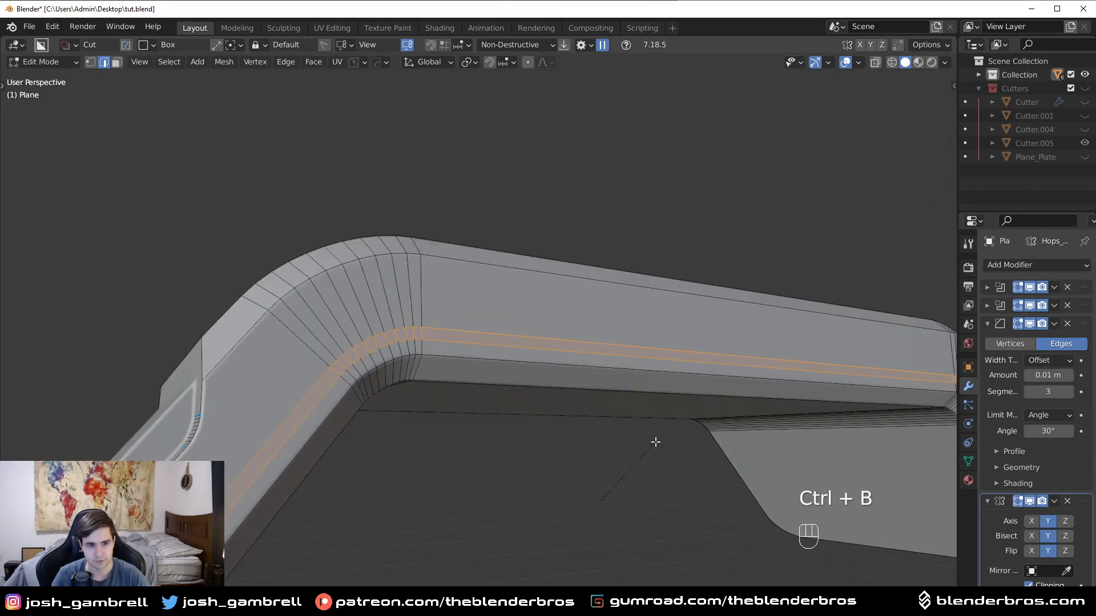
click(656, 443)
key(alt+a)
scroll(655, 441, down, 3)
scroll(482, 428, up, 4)
key(ctrl+z)
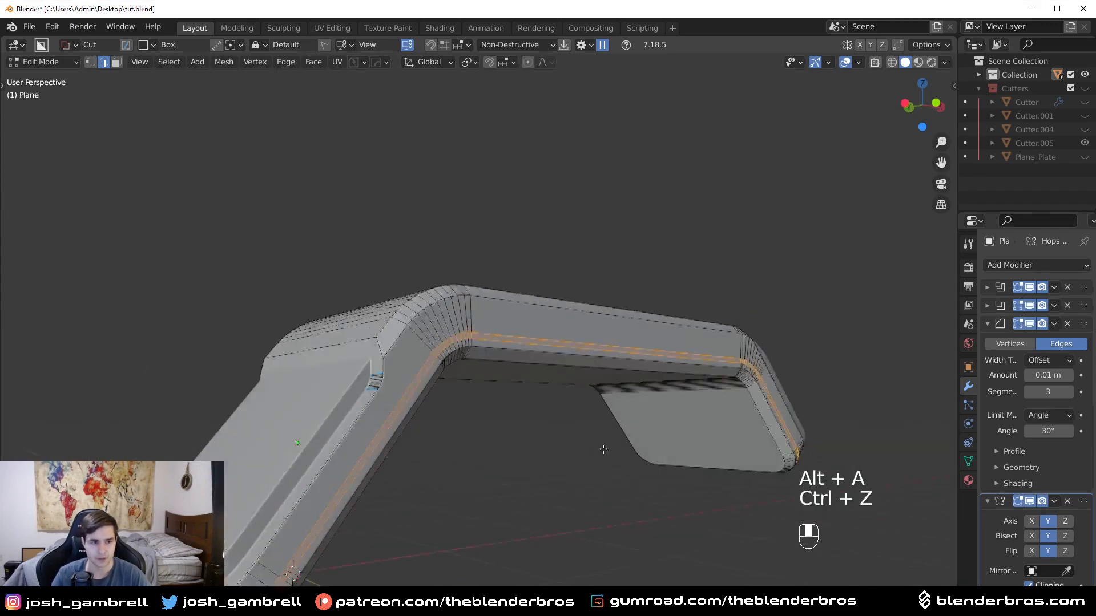
Extrude the selected strip in place, shrink it inward about 0.03 m into a groove along the arch's side, and return to Object Mode
scroll(611, 454, up, 3)
key(e)
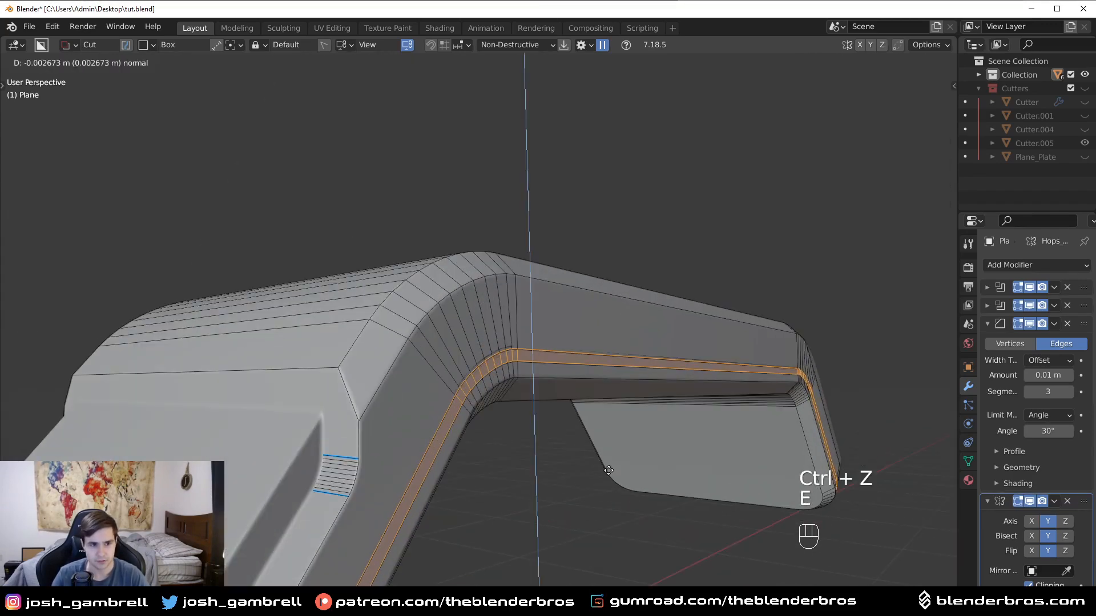
right_click(608, 470)
key(alt+s)
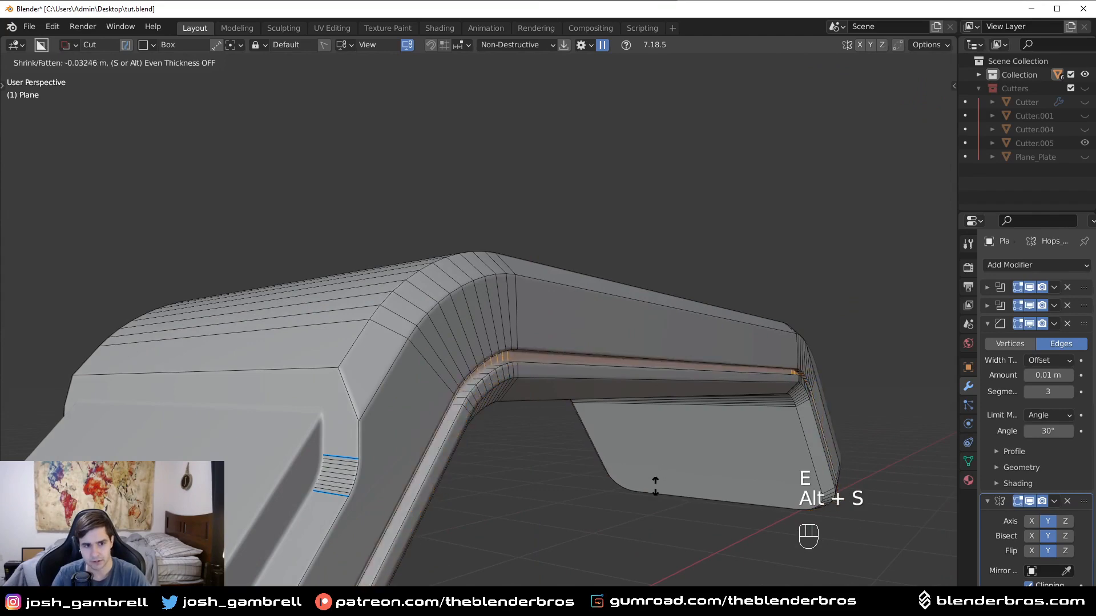
click(655, 486)
key(Tab)
key(alt+a)
Check the new groove along the arch's side and save tut.blend
mouse_move(683, 420)
middle_down()
mouse_move(548, 431)
mouse_move(683, 413)
middle_up()
scroll(456, 425, up, 6)
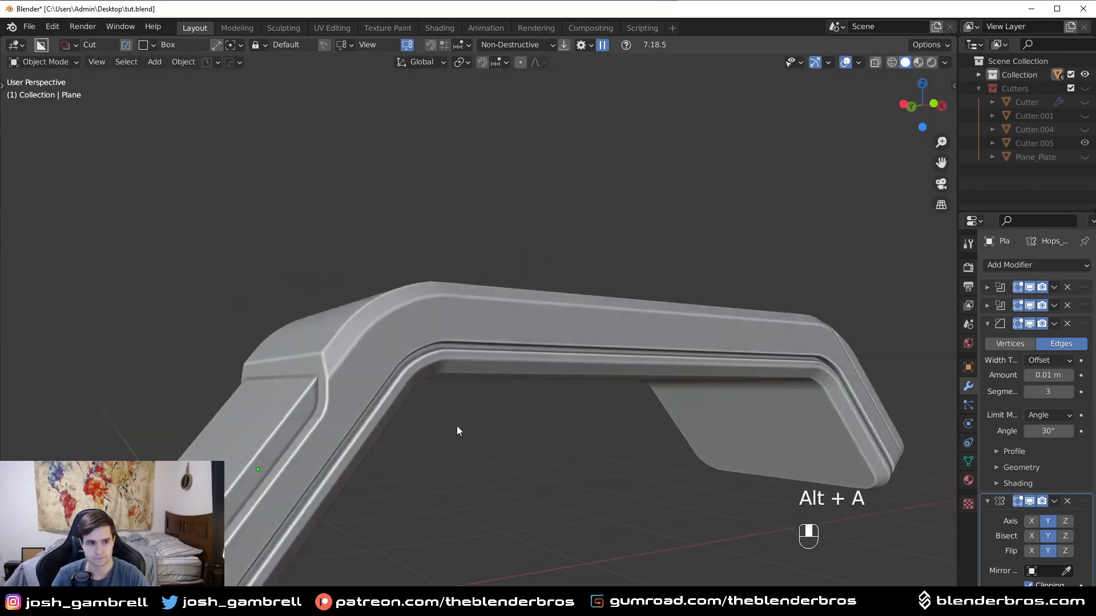
middle_drag(375, 364, 512, 386)
scroll(512, 386, down, 6)
key(ctrl+s)
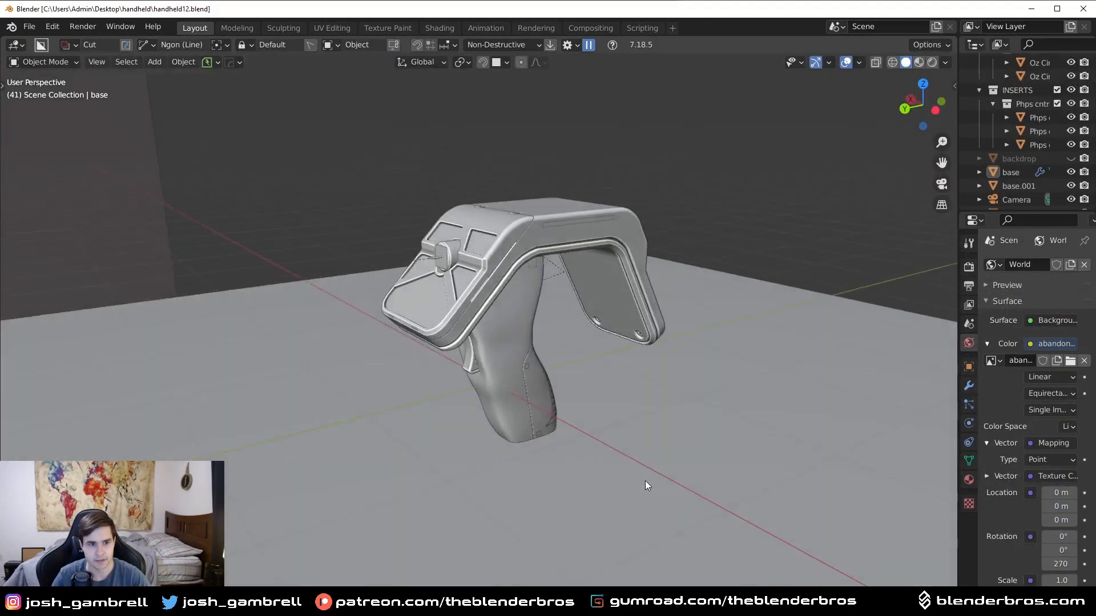
Examine the reference model in handheld12.blend and the arch's side groove, plated leg, seam slots and underside in tut.blend
middle_drag(645, 480, 415, 283)
middle_drag(501, 352, 622, 308)
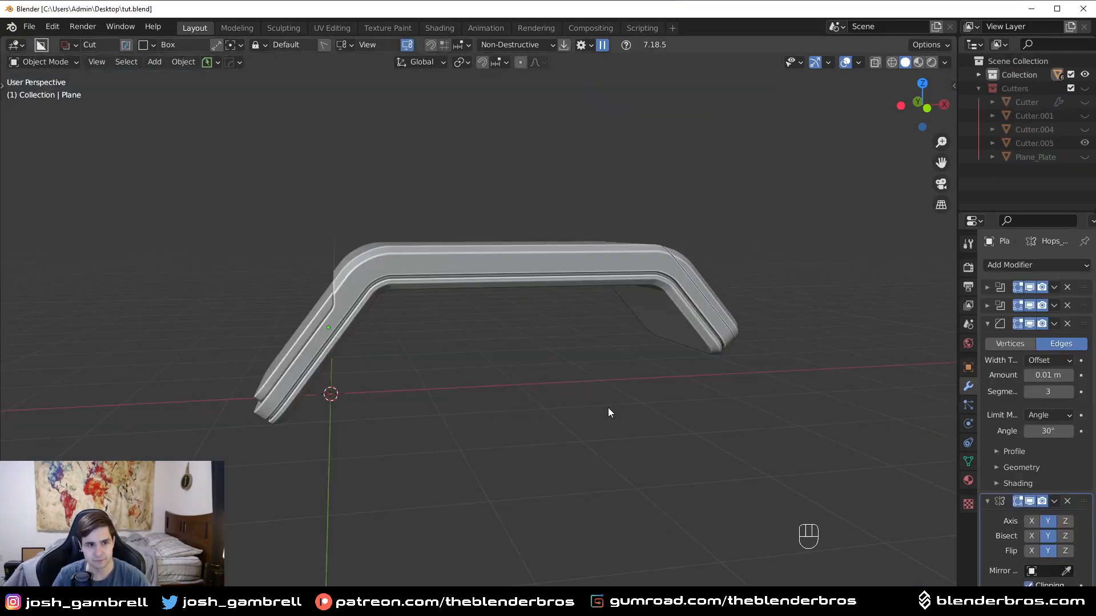
middle_drag(608, 409, 568, 425)
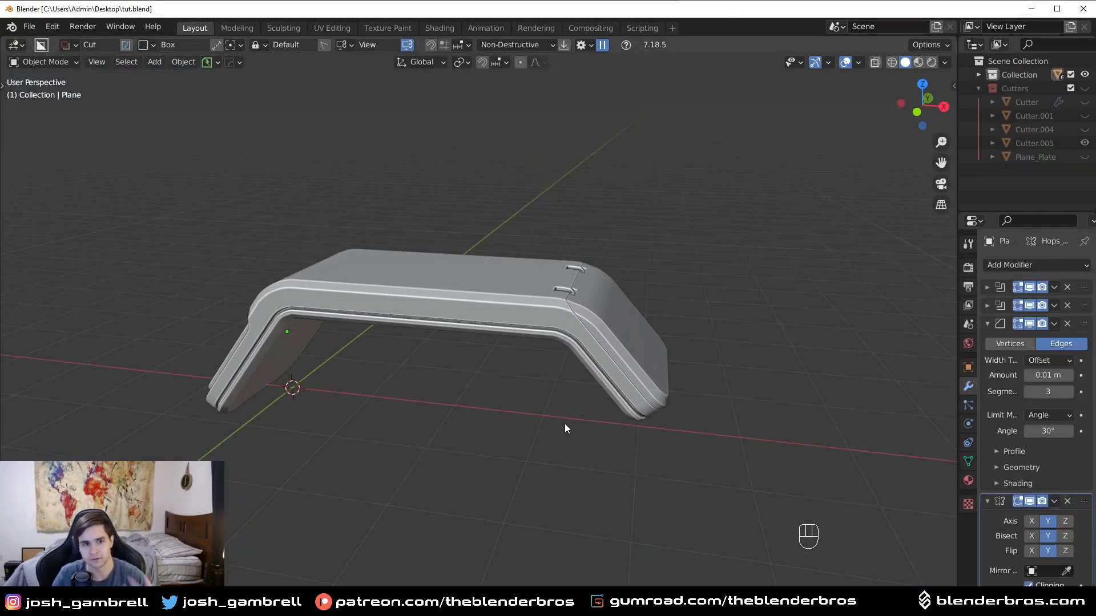
middle_drag(564, 424, 333, 402)
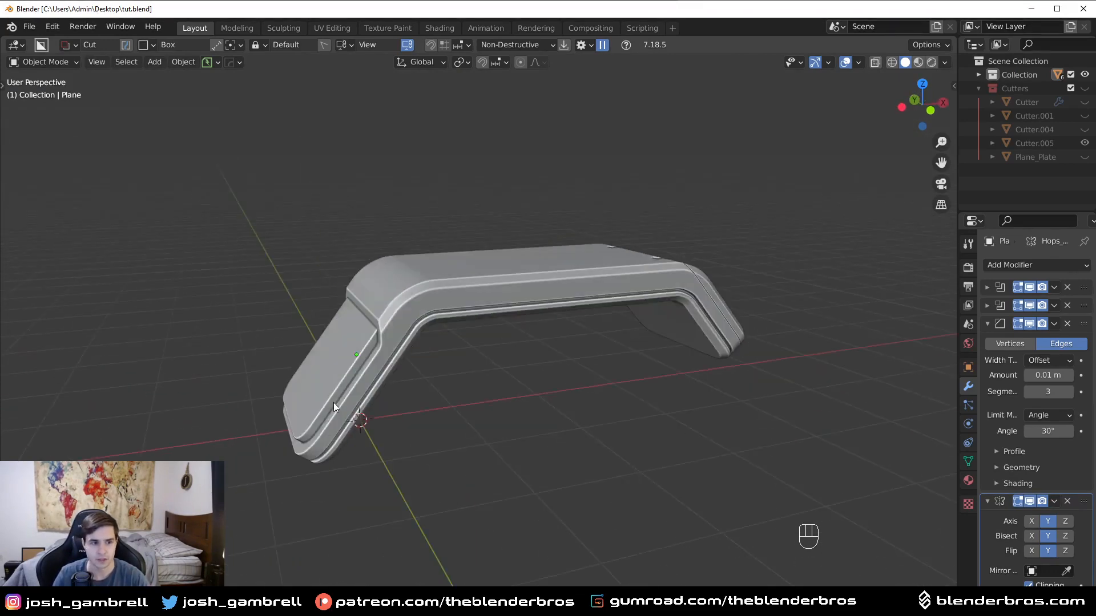
scroll(365, 430, up, 5)
middle_drag(303, 439, 525, 419)
scroll(510, 415, up, 4)
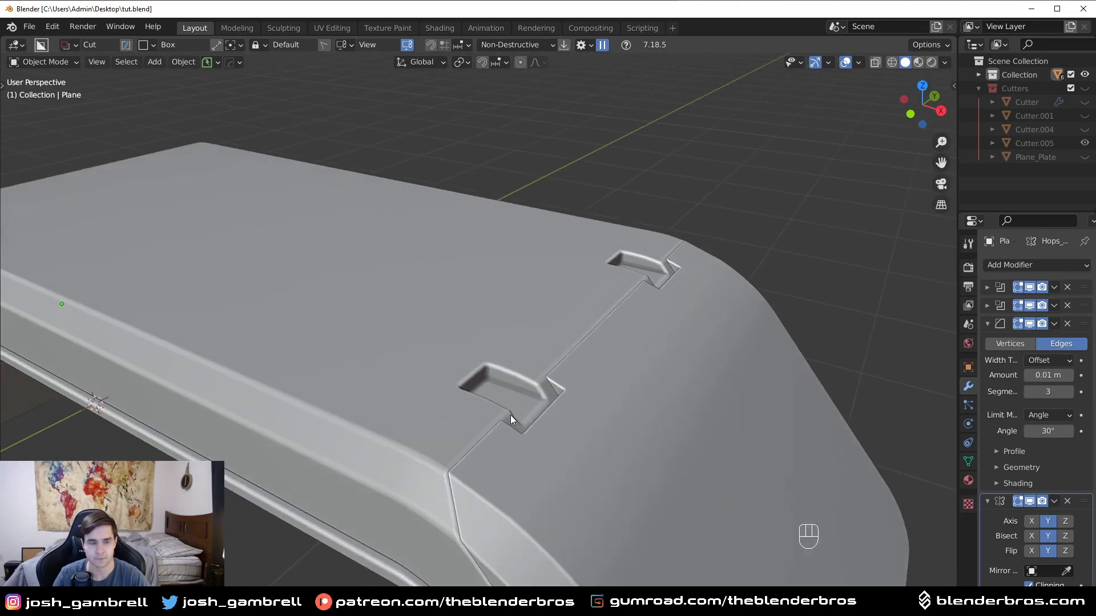
scroll(584, 401, down, 6)
middle_drag(625, 421, 682, 360)
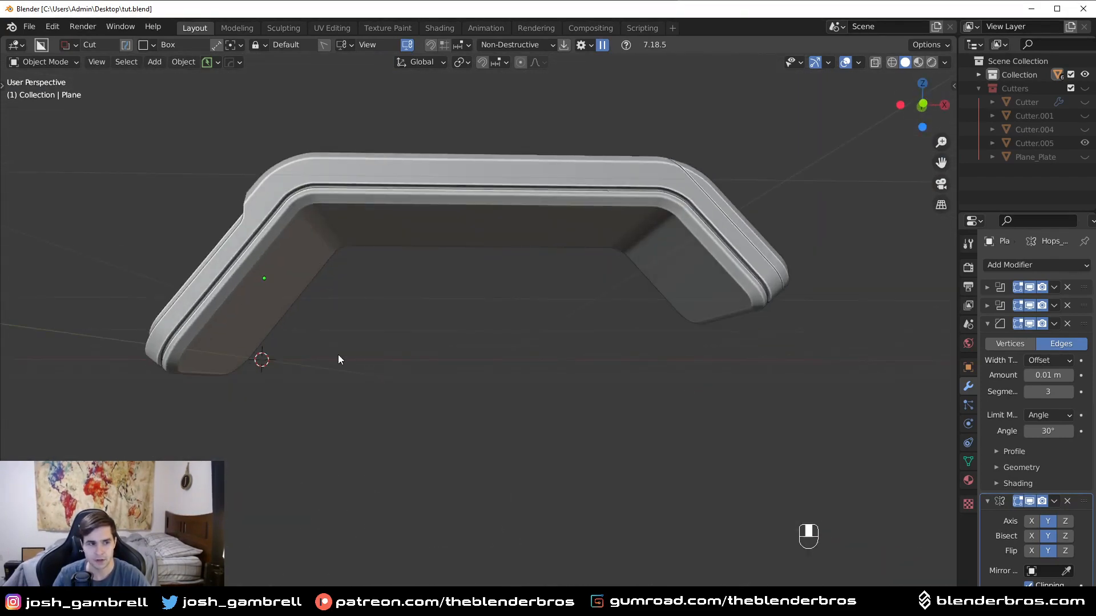
middle_drag(337, 355, 299, 353)
shift+middle_drag(299, 354, 658, 350)
scroll(550, 402, up, 3)
scroll(656, 350, down, 5)
middle_drag(524, 367, 526, 442)
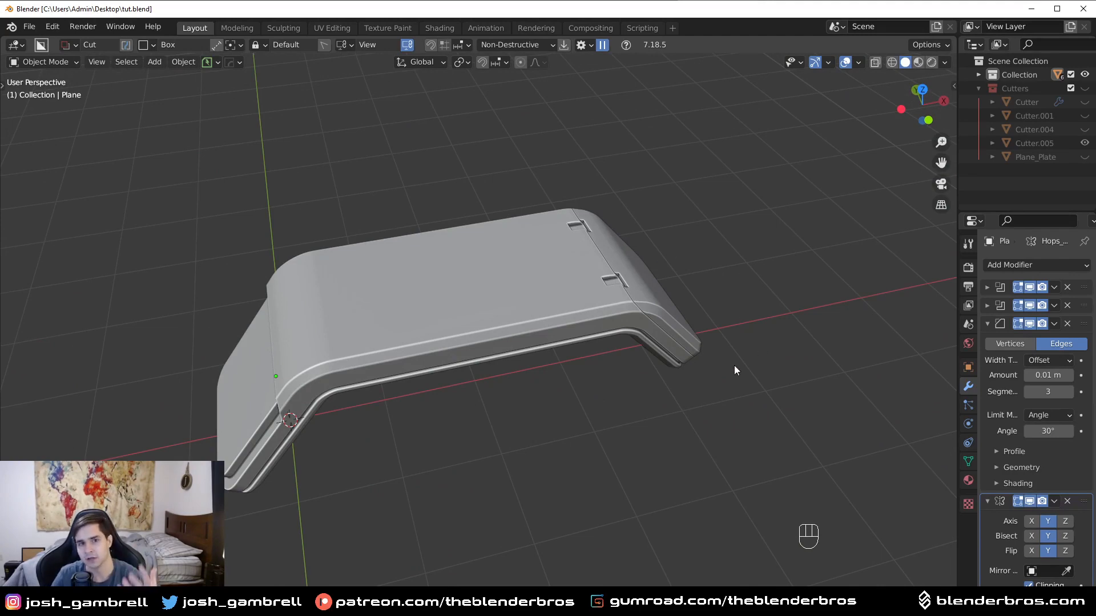
middle_drag(734, 370, 602, 331)
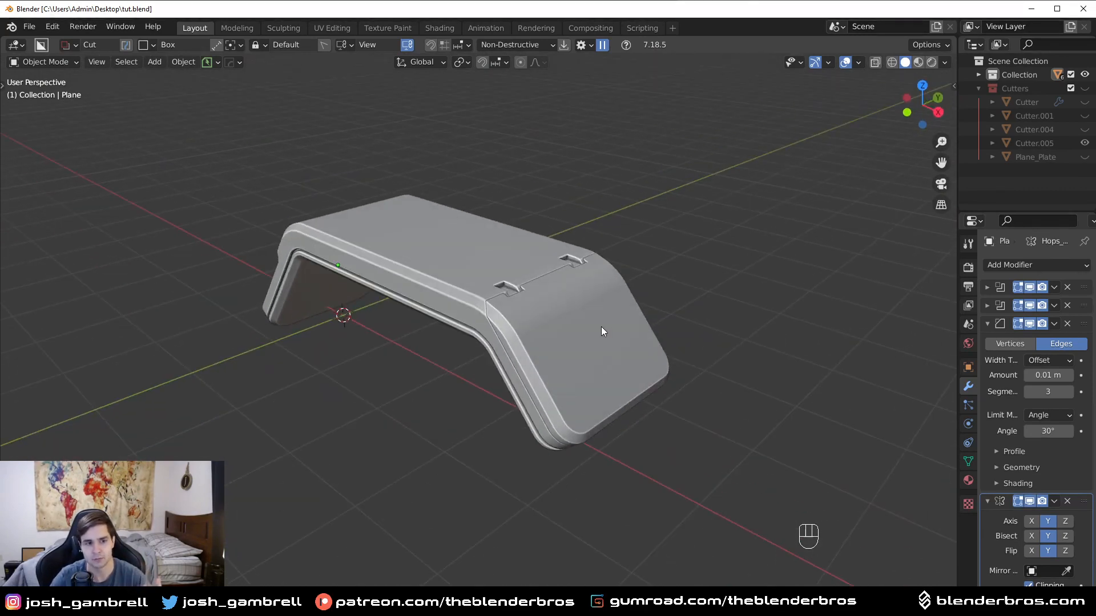